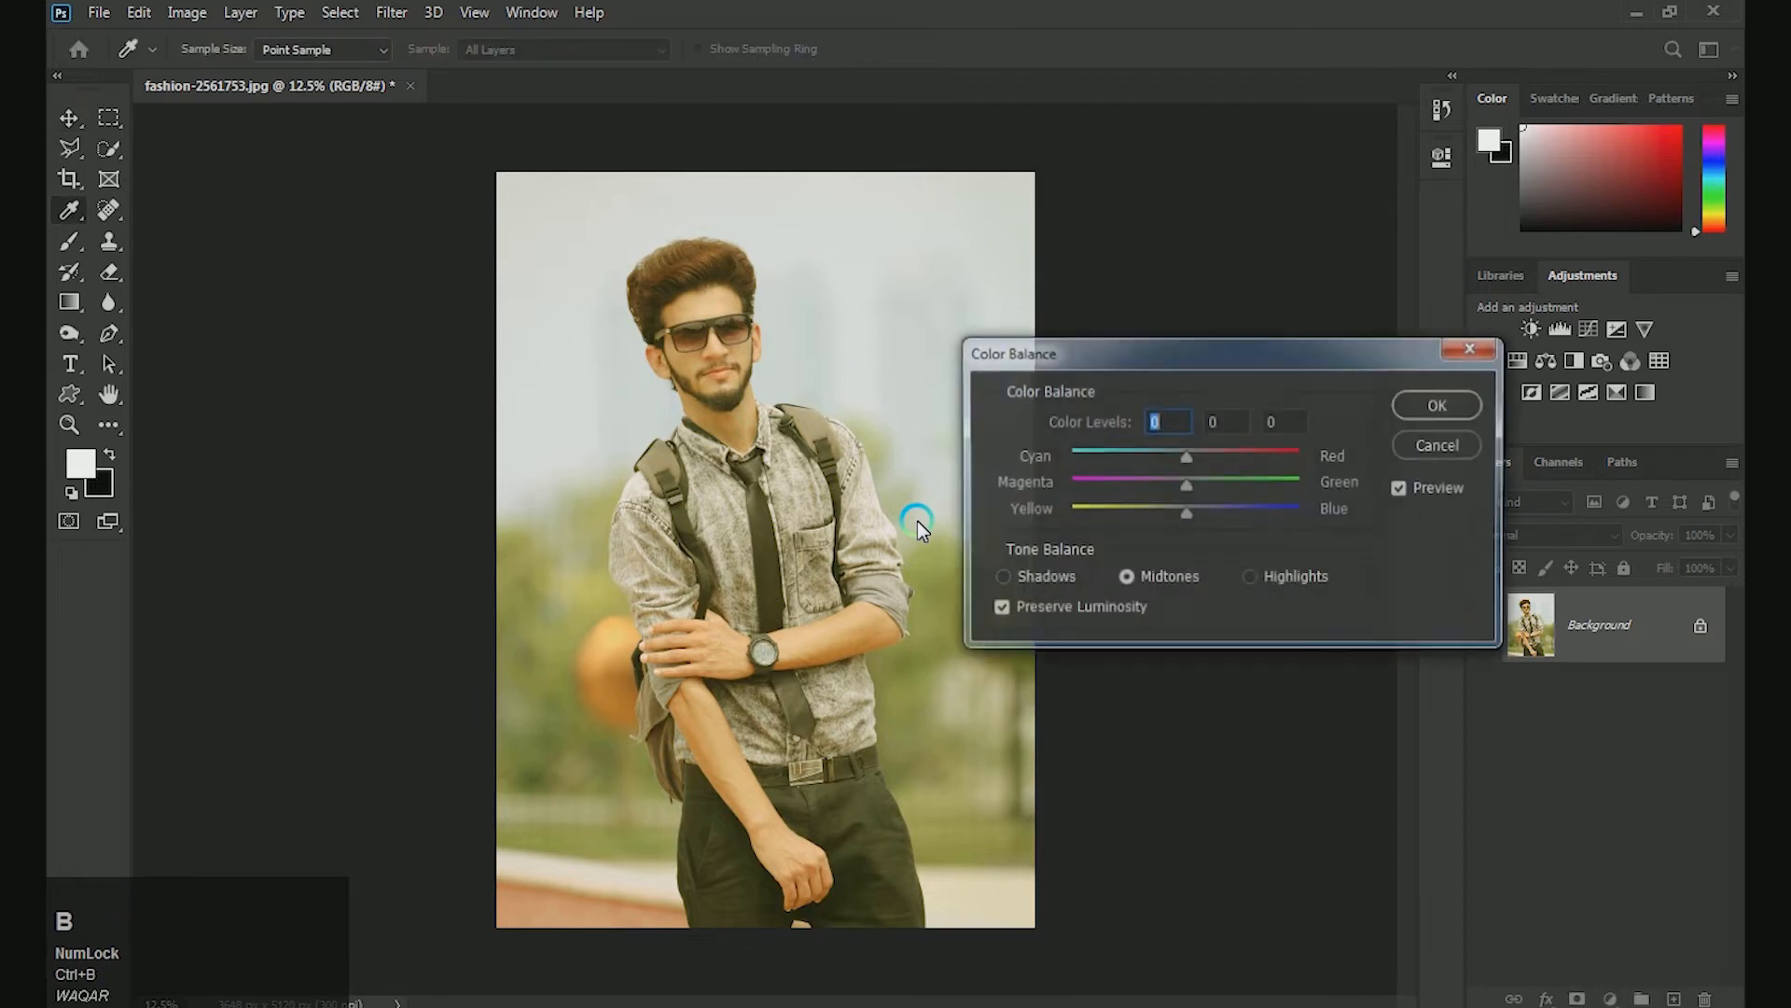
Step: Correct the photo's warm cast with Color Balance midtones at -34, -19 and +51
left_click(1187, 510)
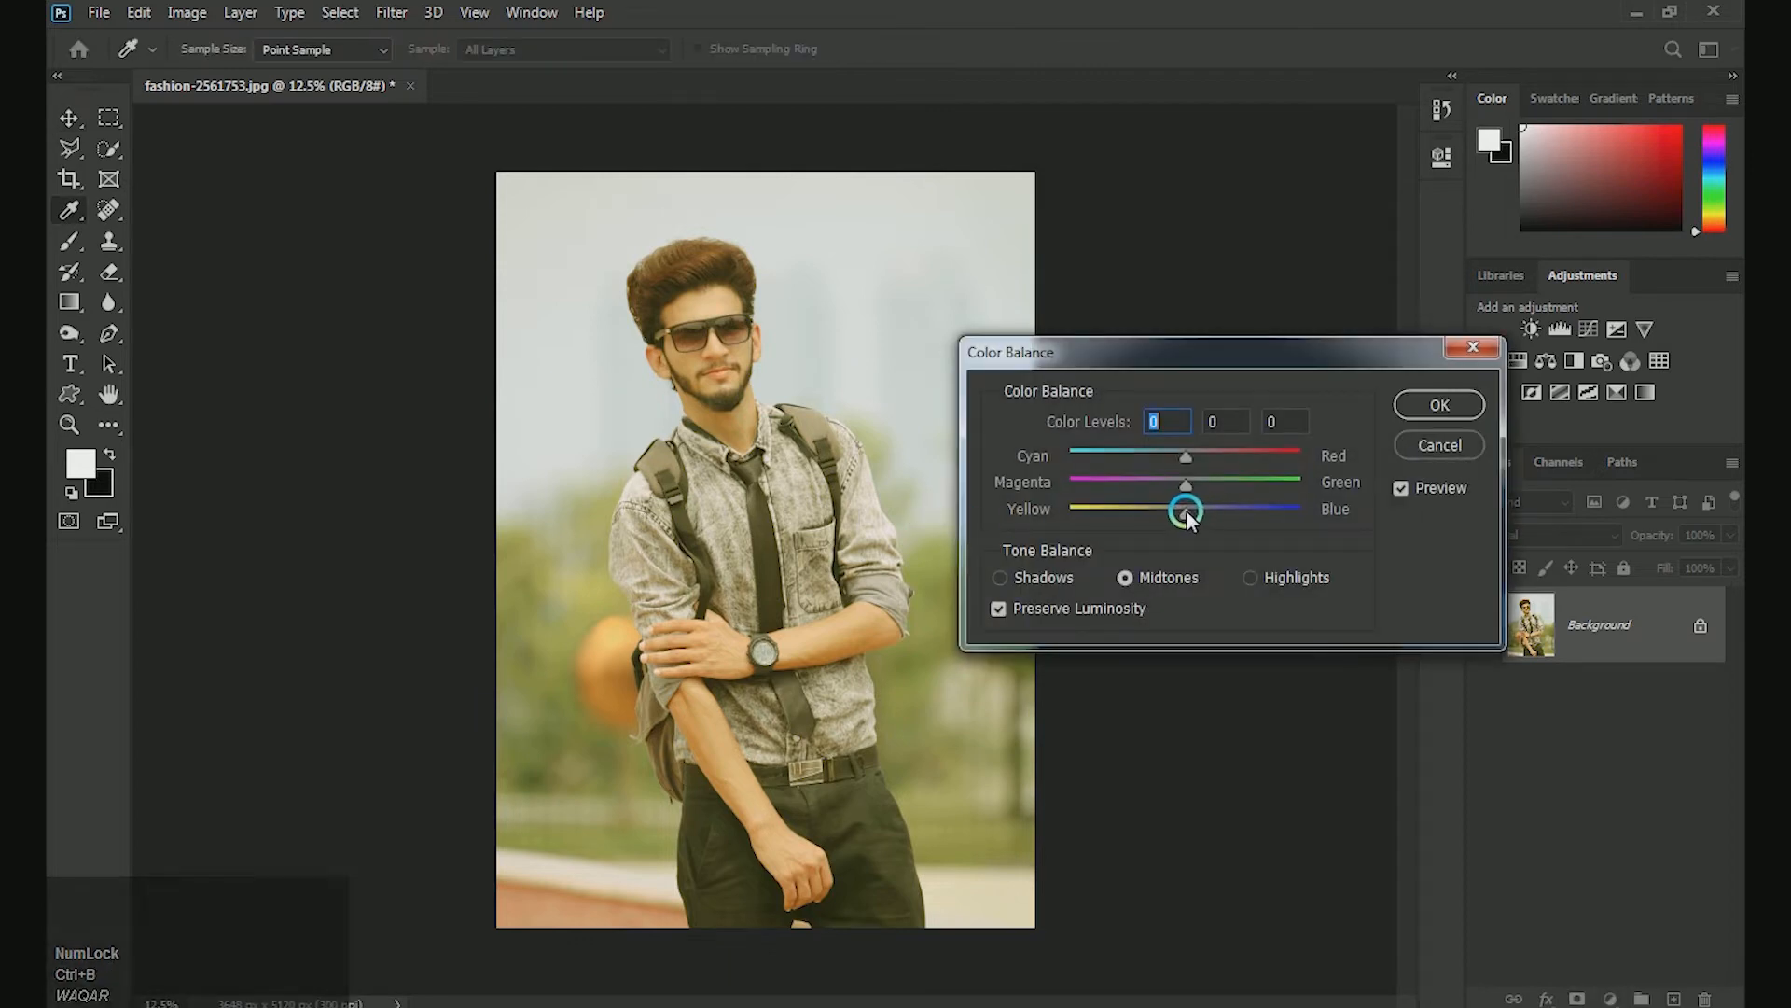
left_click_drag(1187, 513, 1147, 451)
left_click(1188, 464)
left_click(1437, 409)
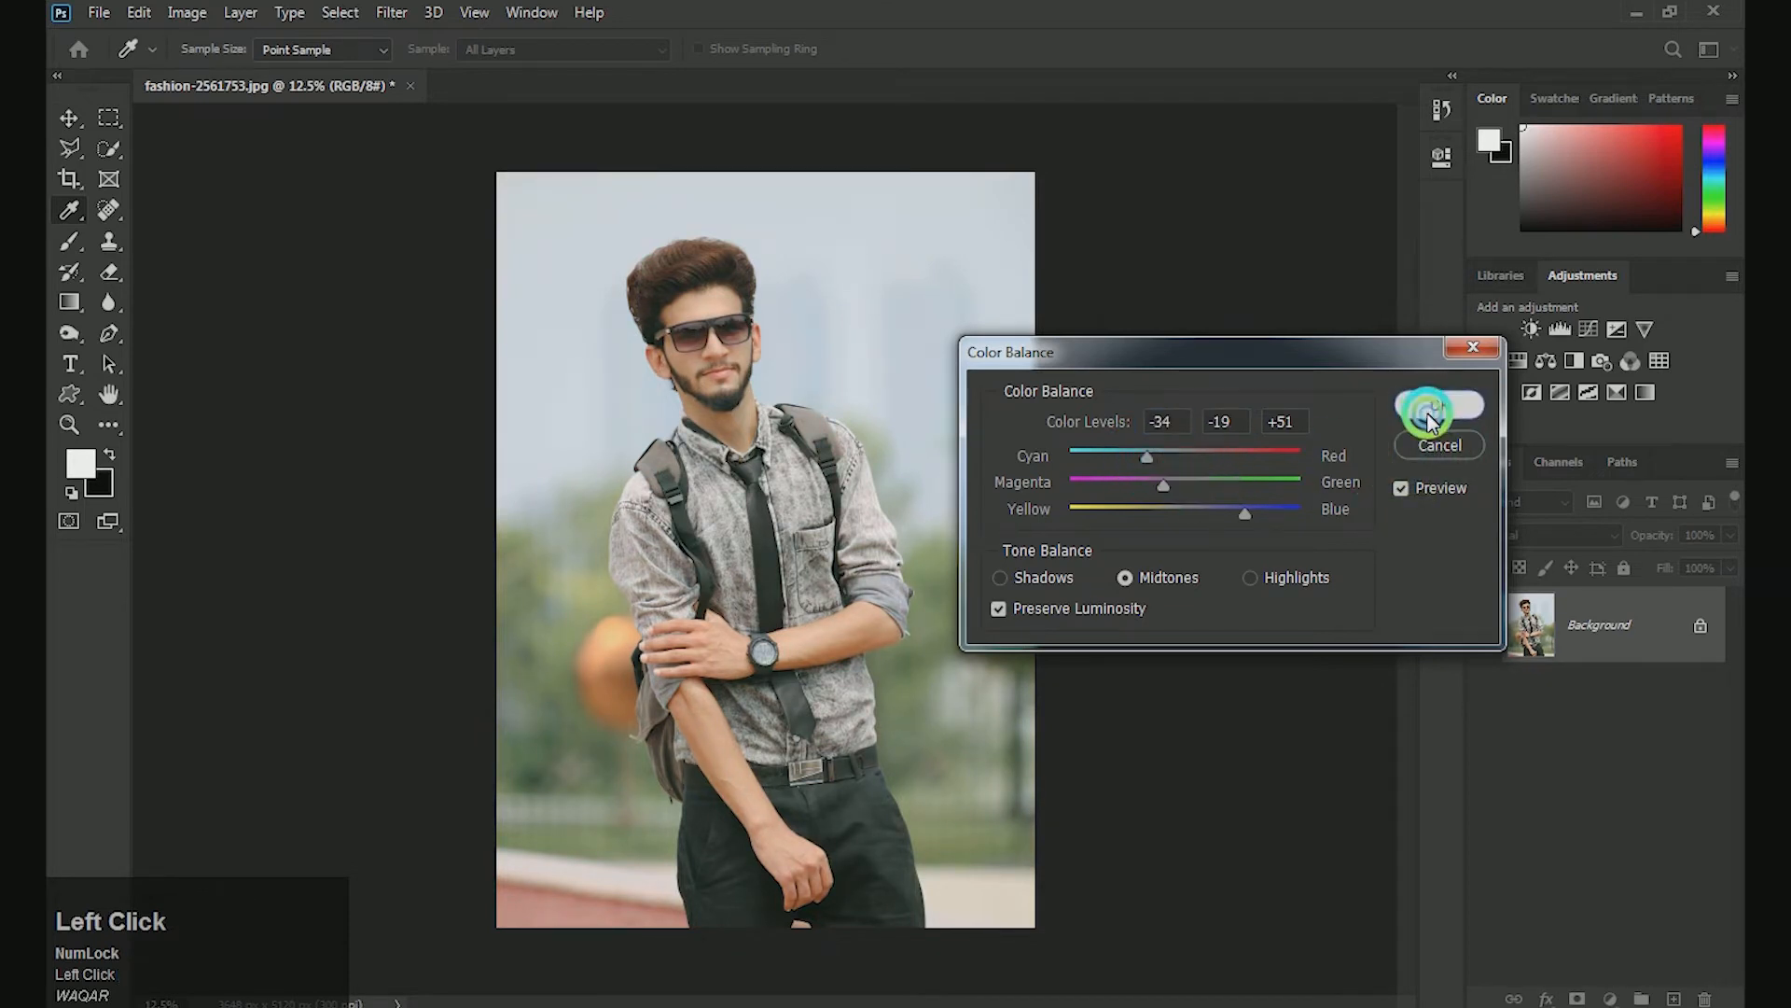
Step: In the Camera Raw Filter, set Temperature to -6, Exposure to -0.65, Contrast to +11 and Highlights to -96
left_click(378, 12)
left_click(448, 149)
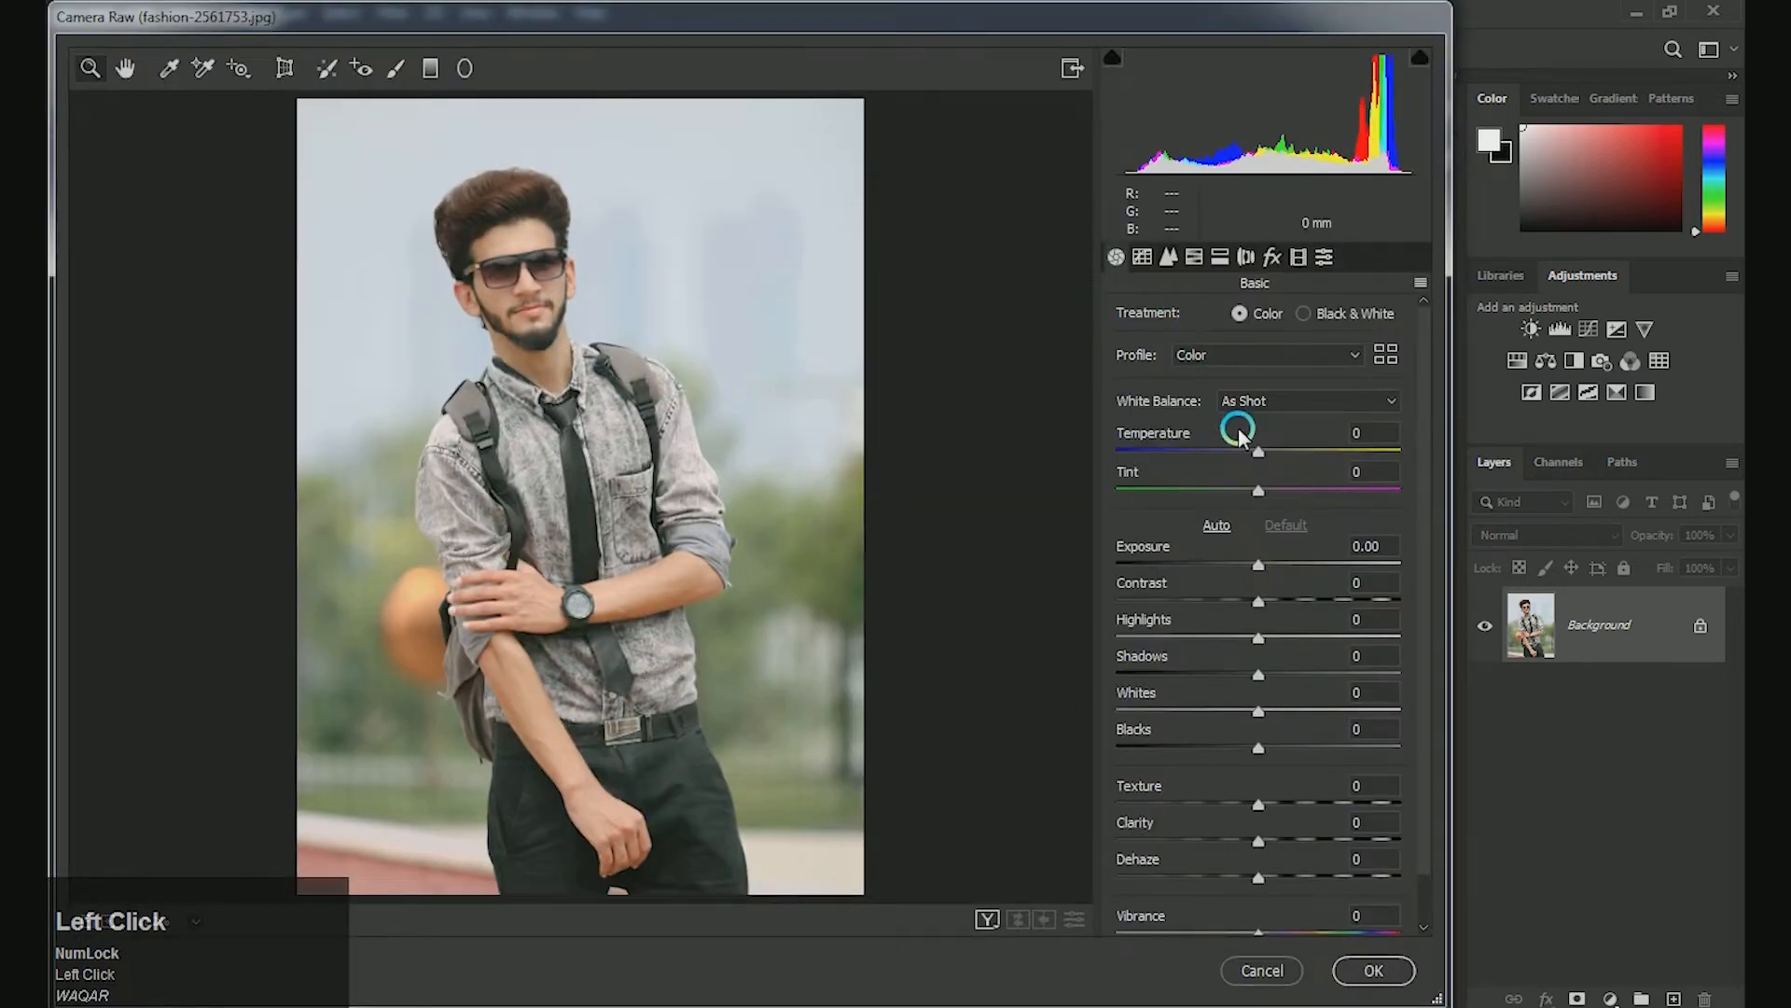
left_click(1257, 452)
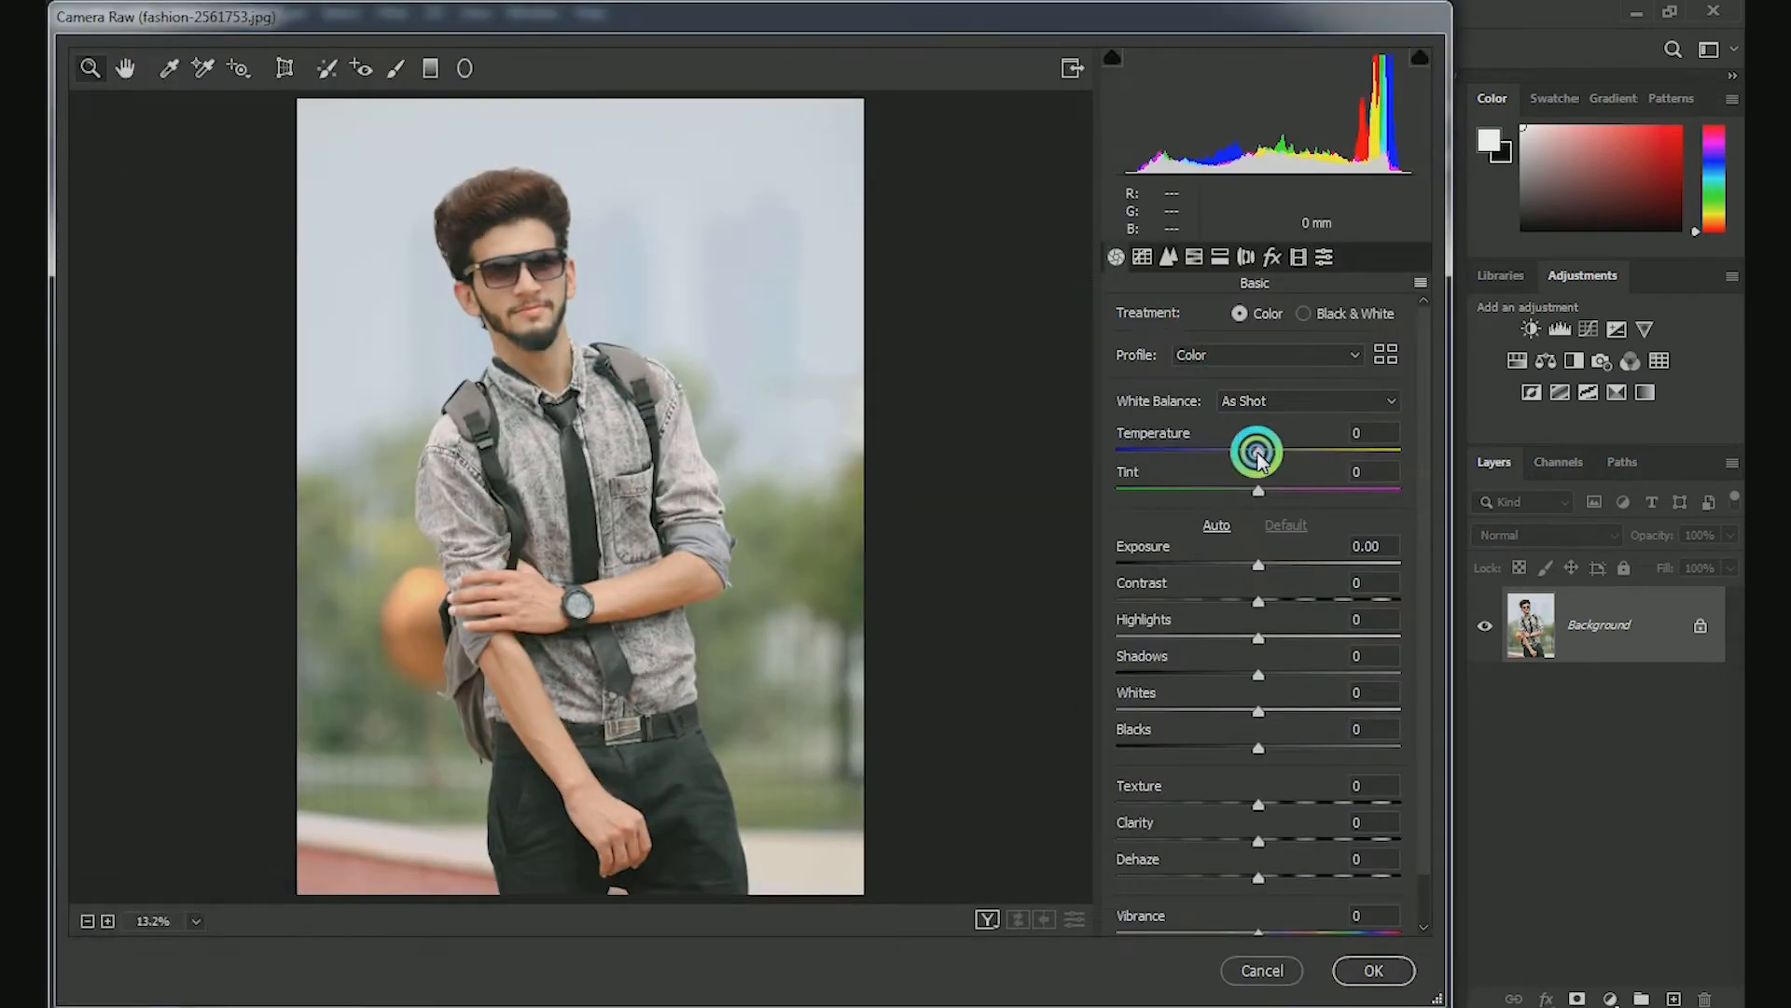
left_click_drag(1257, 454, 1250, 457)
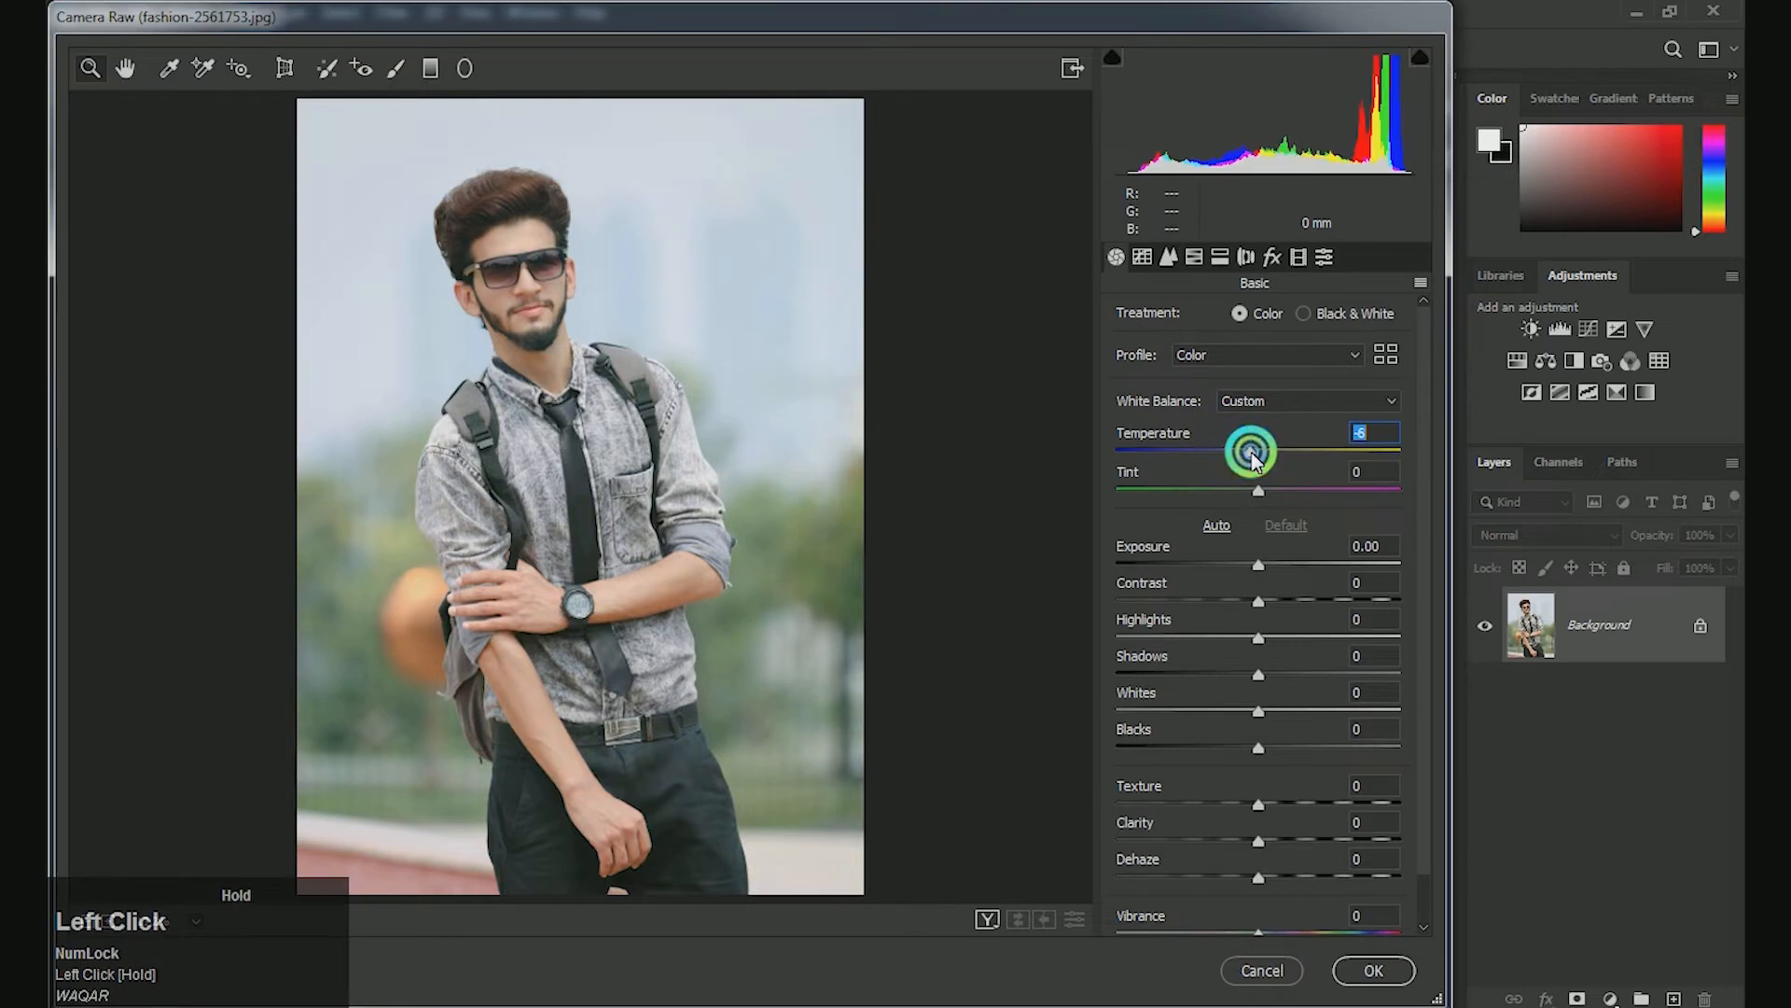
left_click_drag(1258, 565, 1121, 628)
left_click(1256, 606)
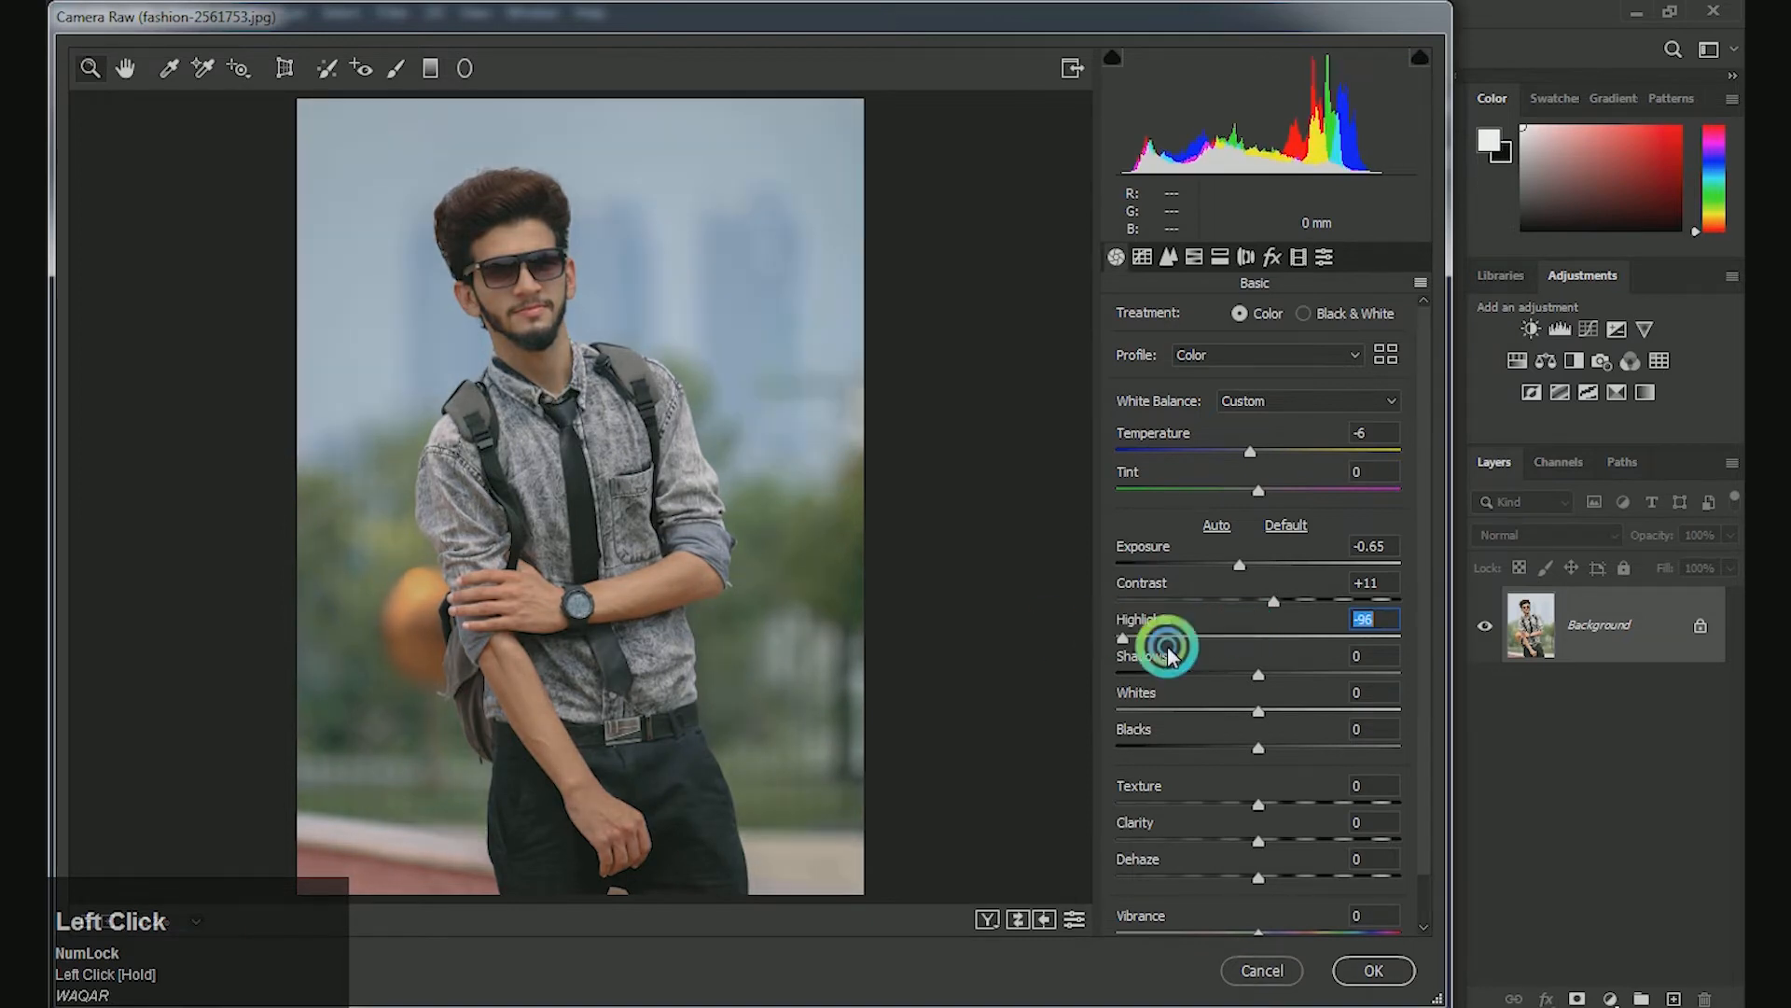
Step: Set Shadows to +50, Whites to +20 and Blacks to -28
left_click(1261, 675)
left_click_drag(1261, 675, 1319, 675)
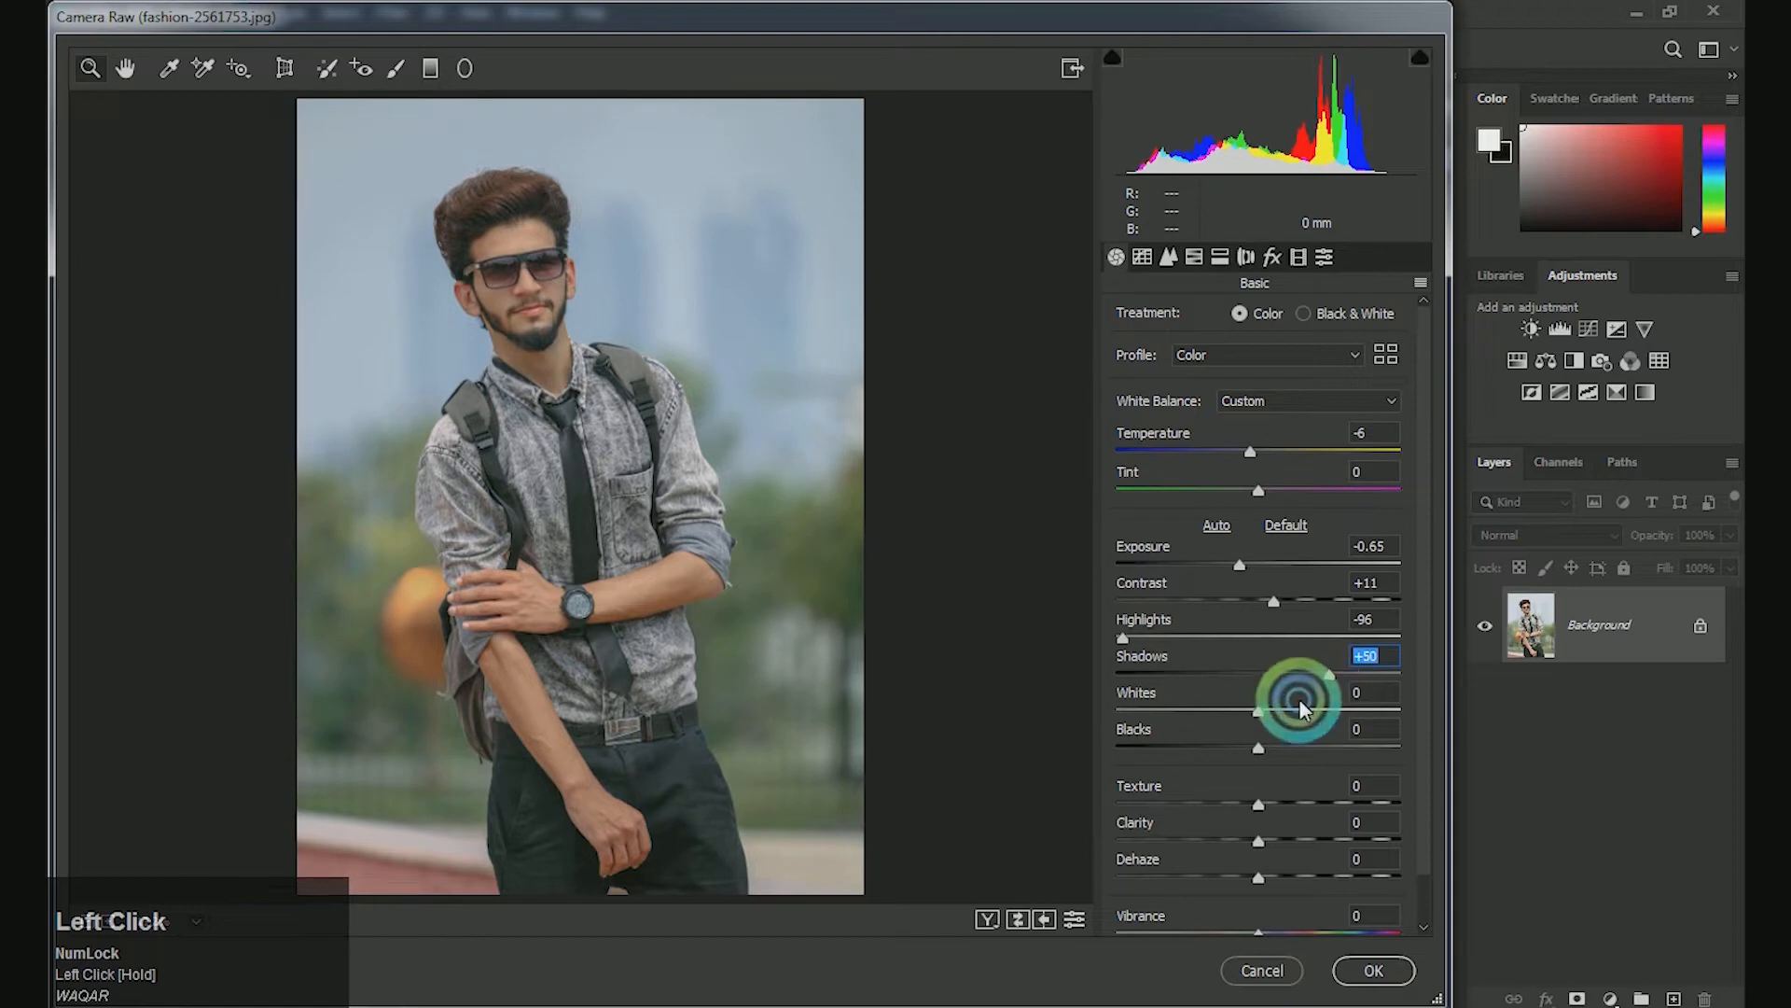
left_click_drag(1258, 711, 1219, 749)
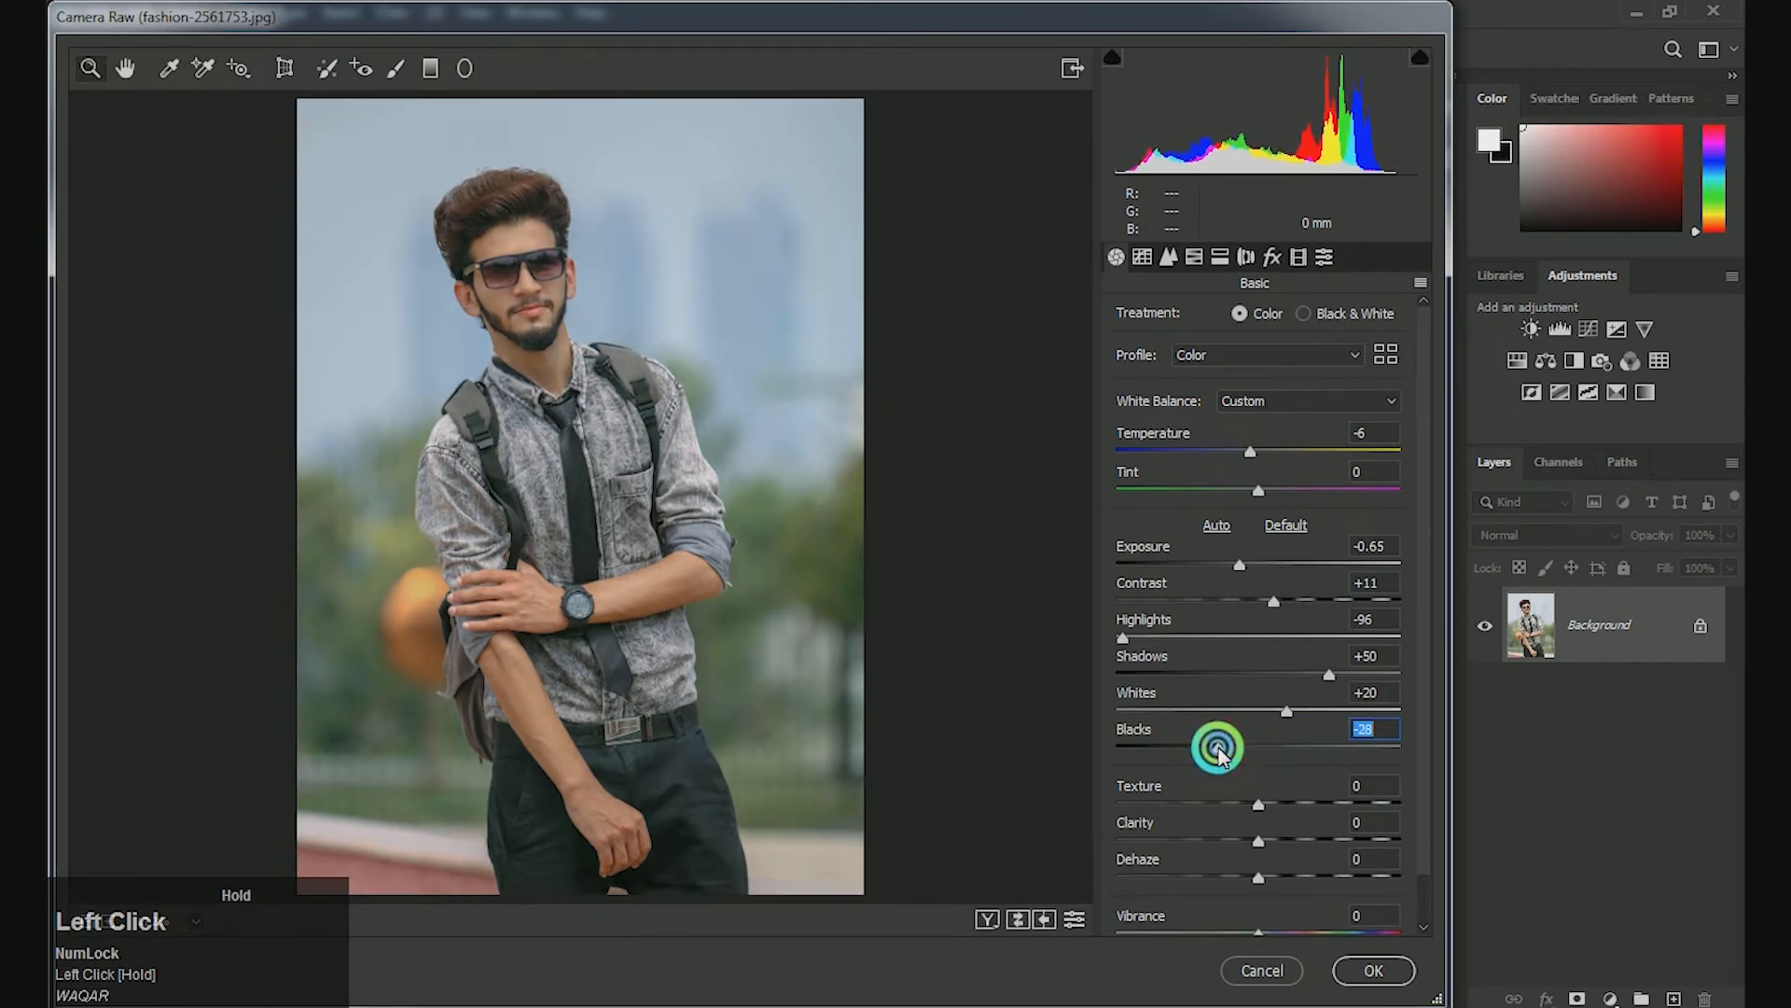
left_click_drag(1424, 795, 1431, 884)
left_click(1273, 257)
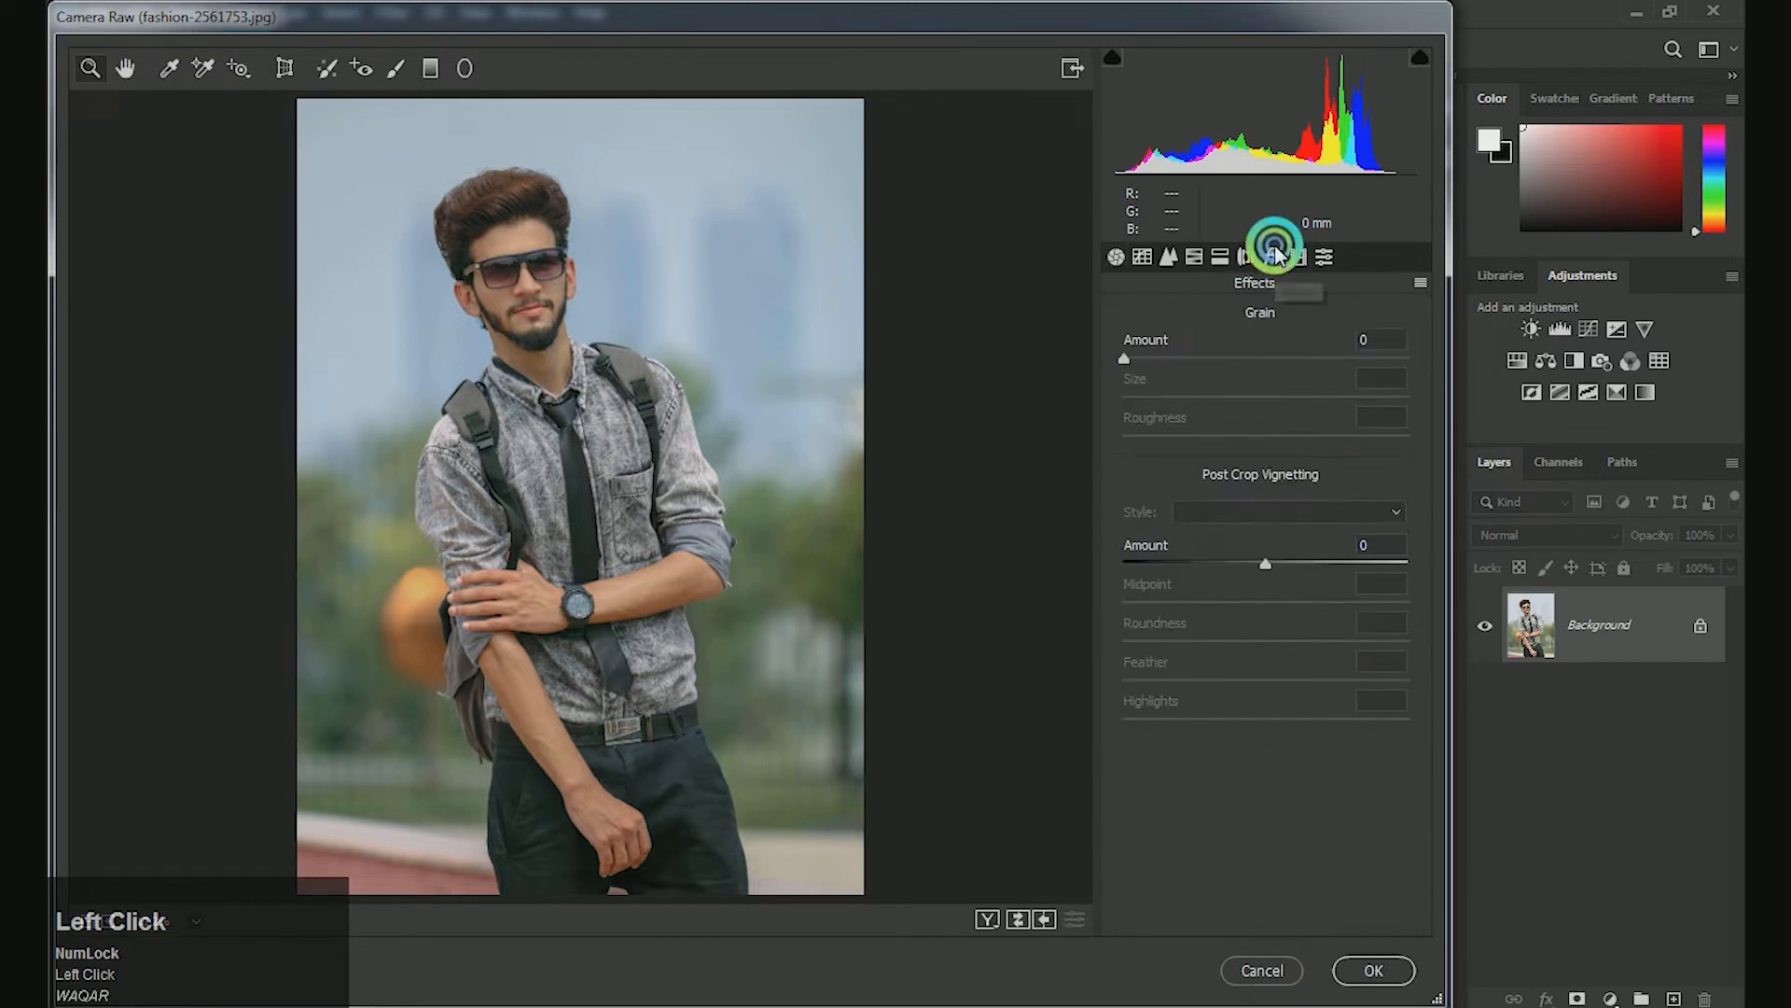
mouse_move(1261, 564)
left_mouse_down()
mouse_move(1453, 566)
mouse_move(1086, 565)
mouse_move(1235, 563)
left_mouse_up()
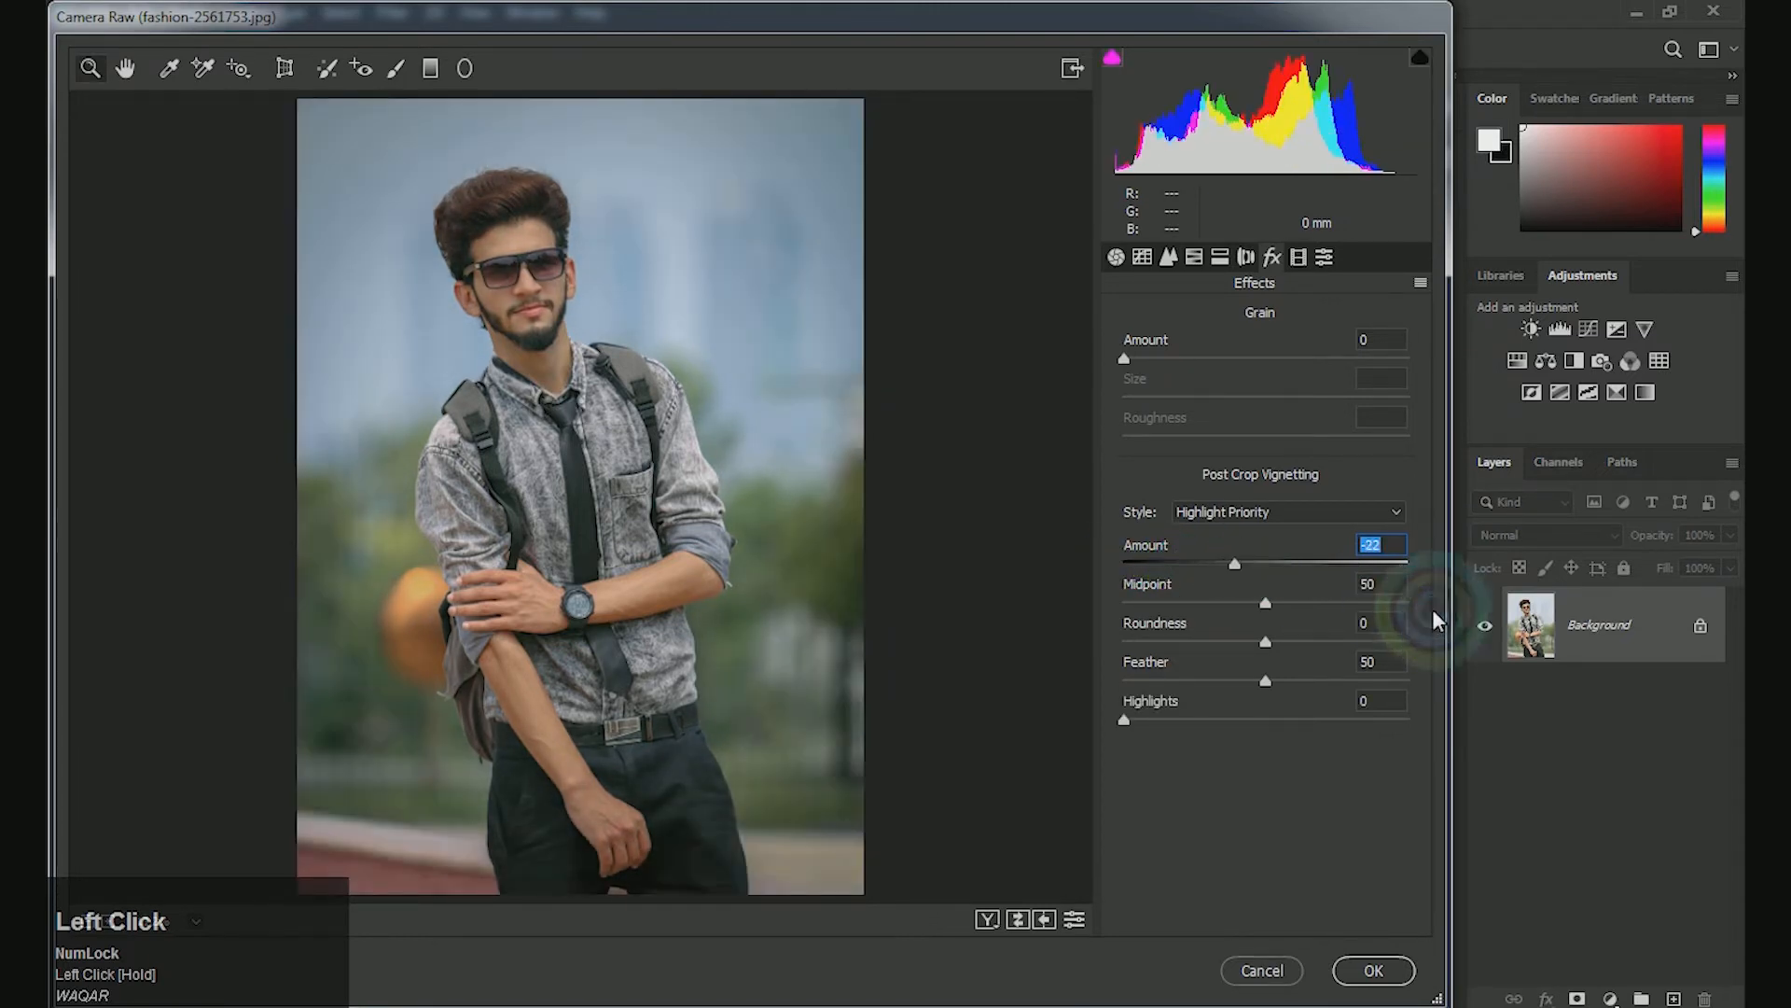
type("0")
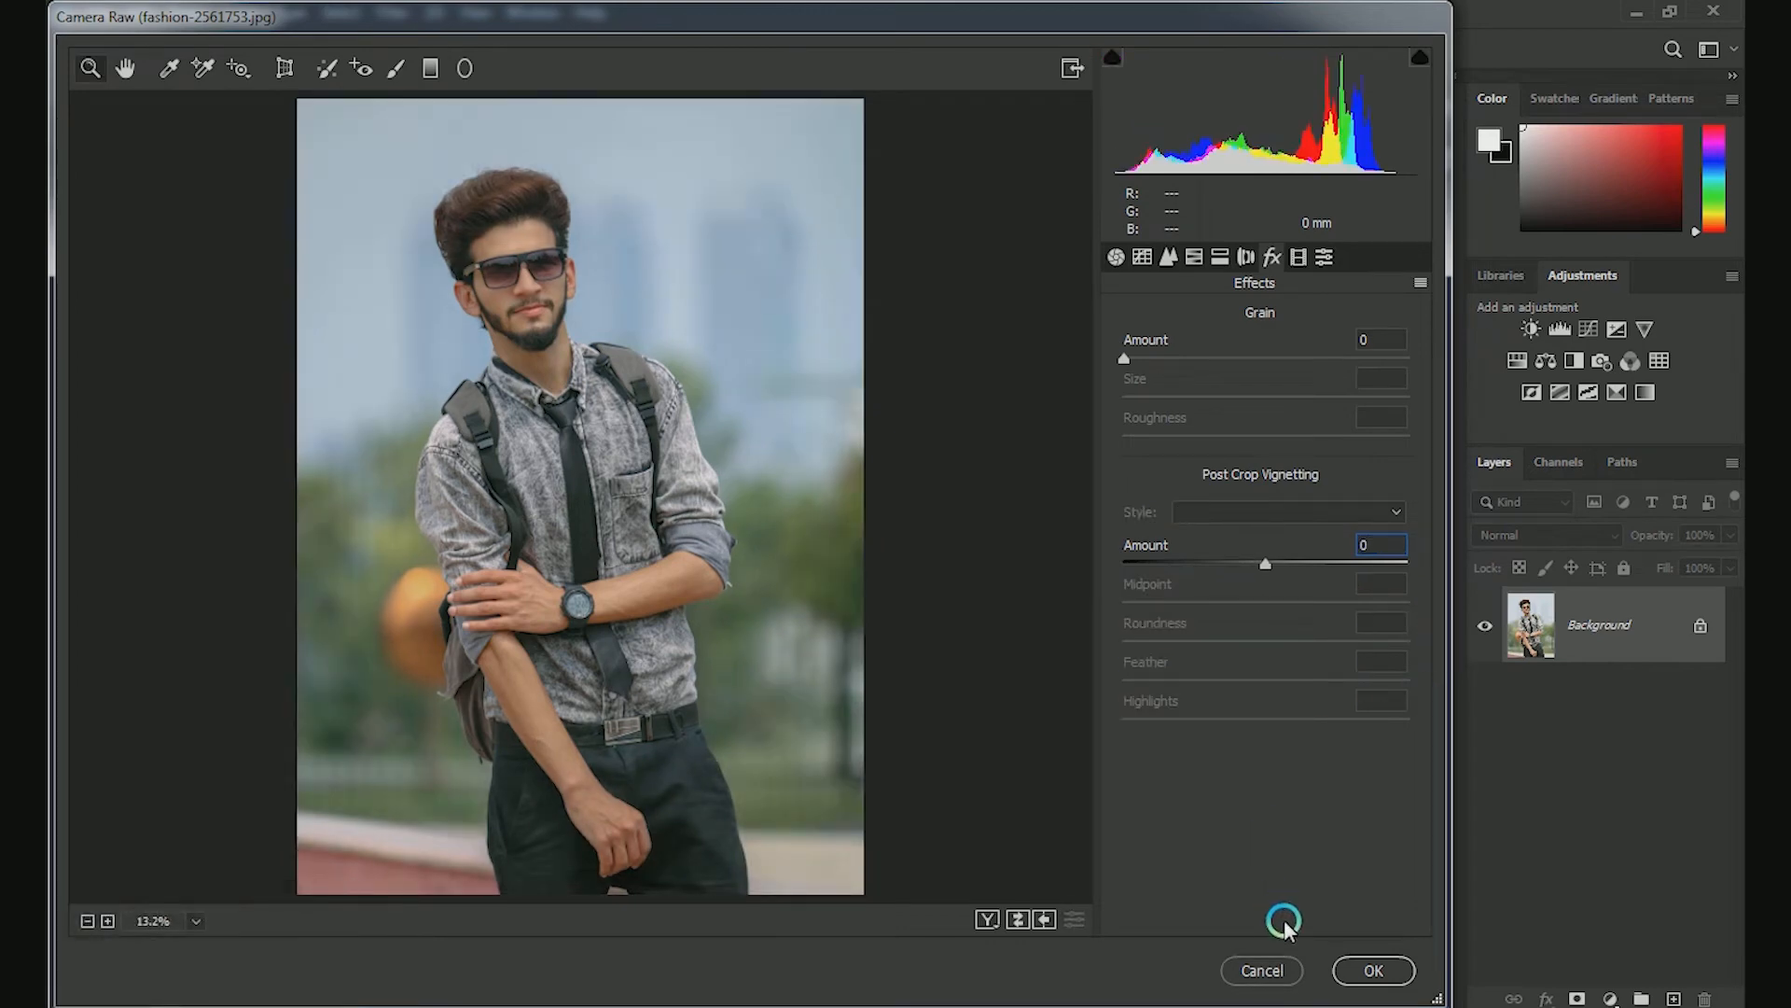
Step: Apply the Camera Raw adjustments to the photo
left_click(1364, 973)
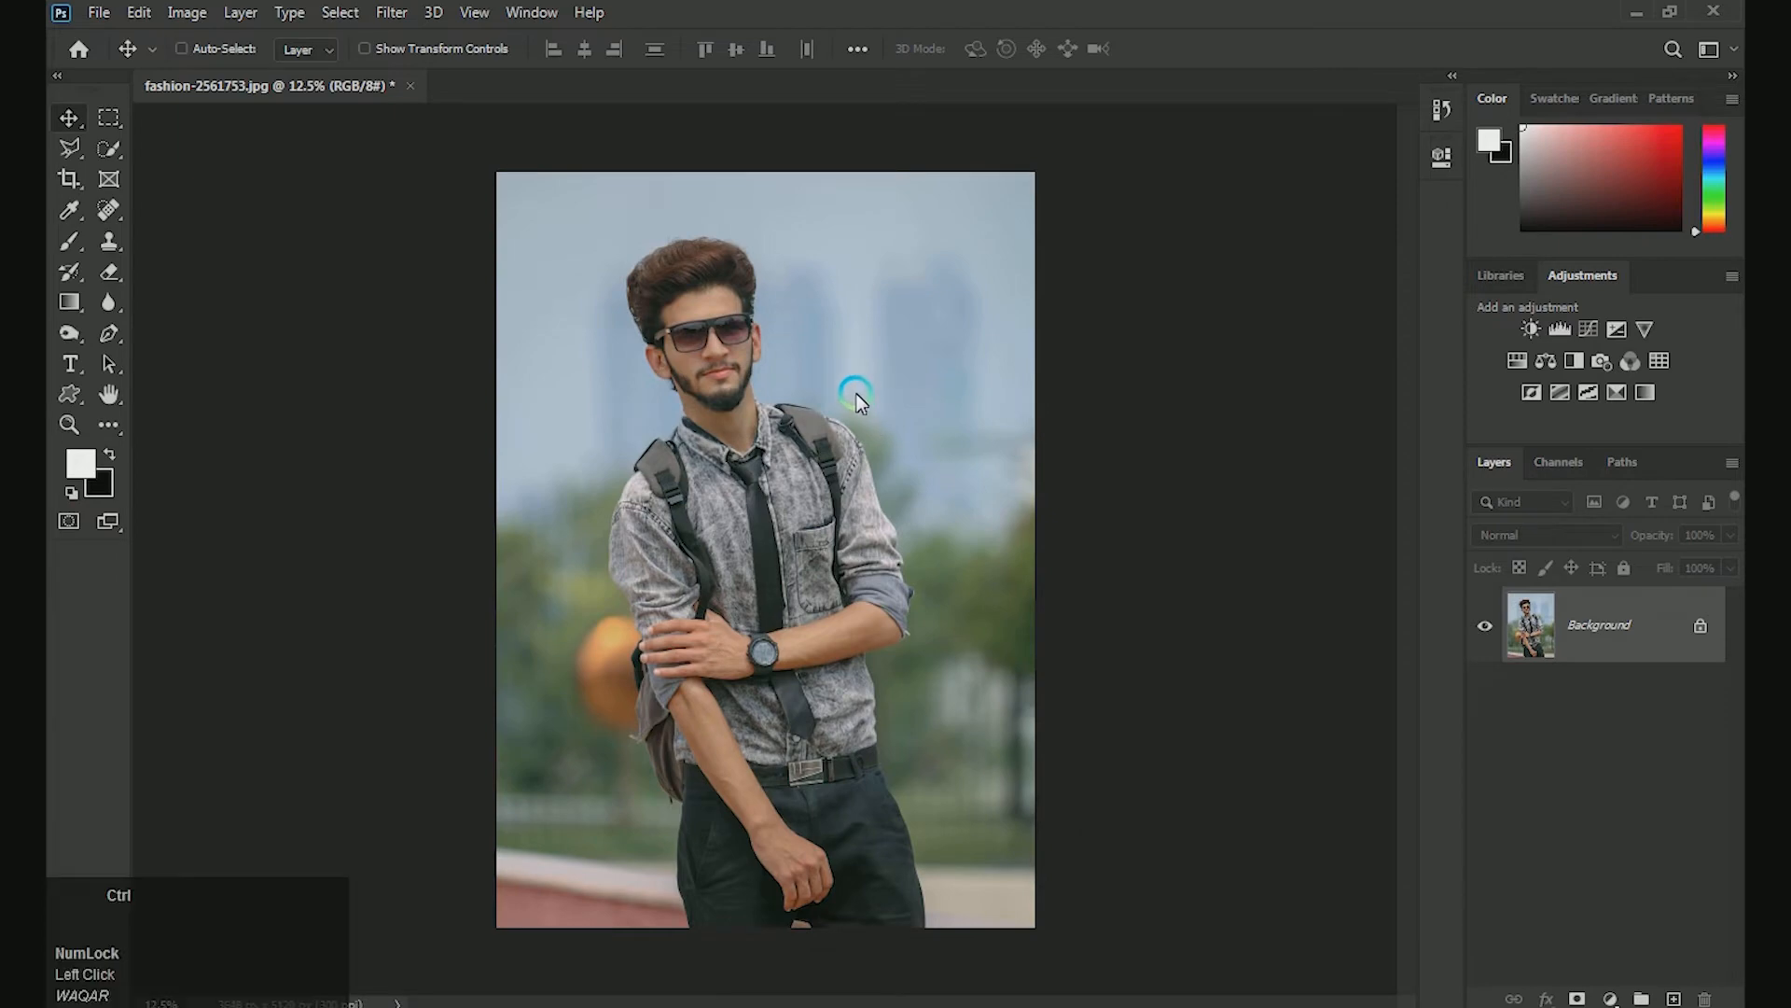
Step: Lighten the nose and lips with the Dodge tool, using a brush of 50 to 70 px
key("ctrl+equal")
key("ctrl+equal")
key("ctrl+equal")
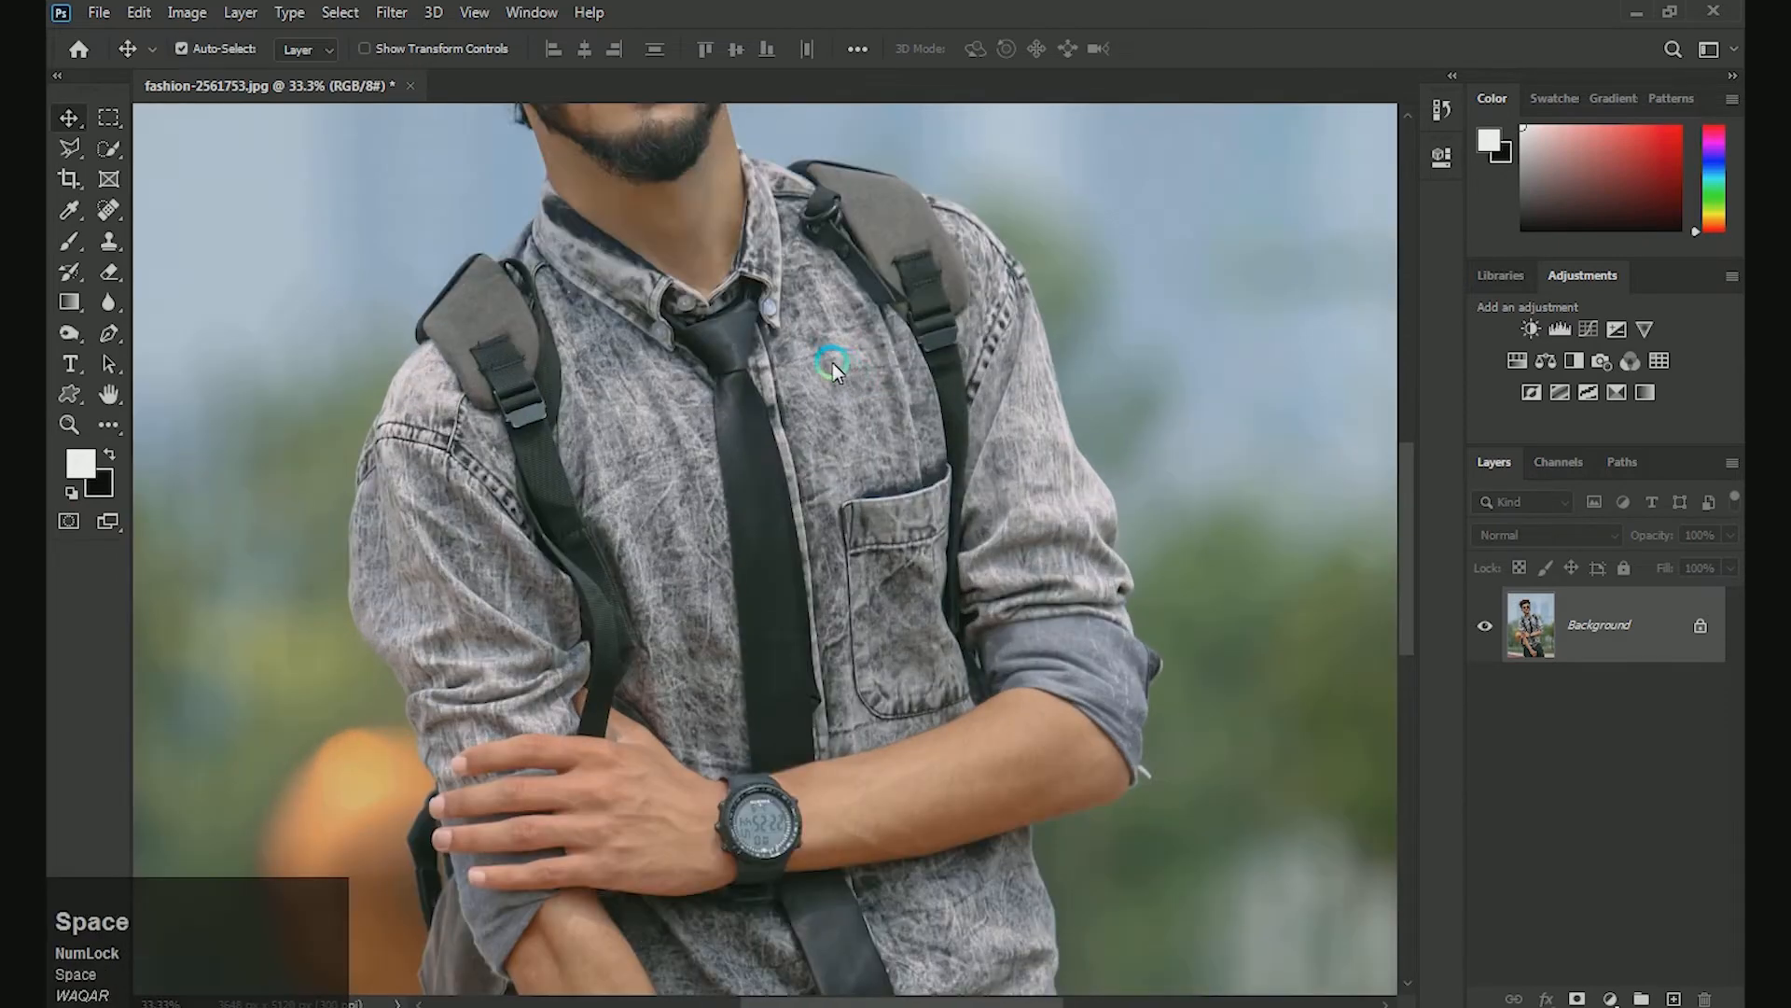
left_click_drag(832, 362, 778, 551)
key("ctrl+equal")
key("ctrl+equal")
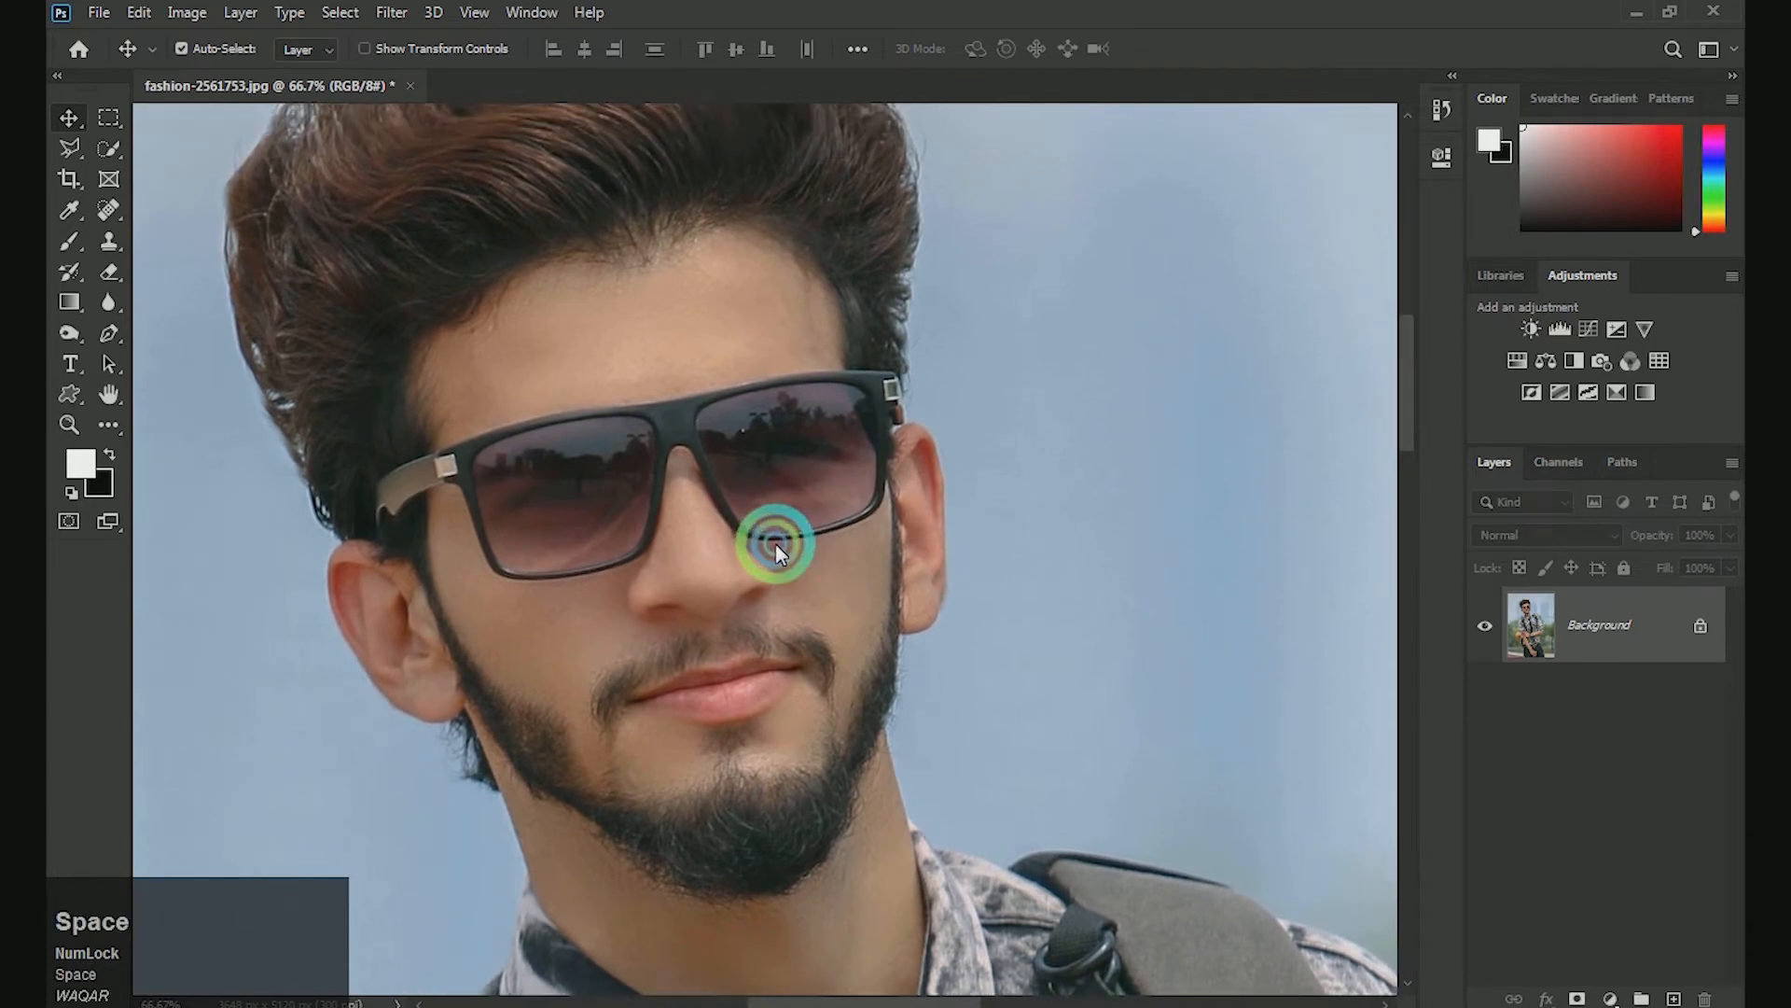
right_click(59, 345)
left_click(182, 343)
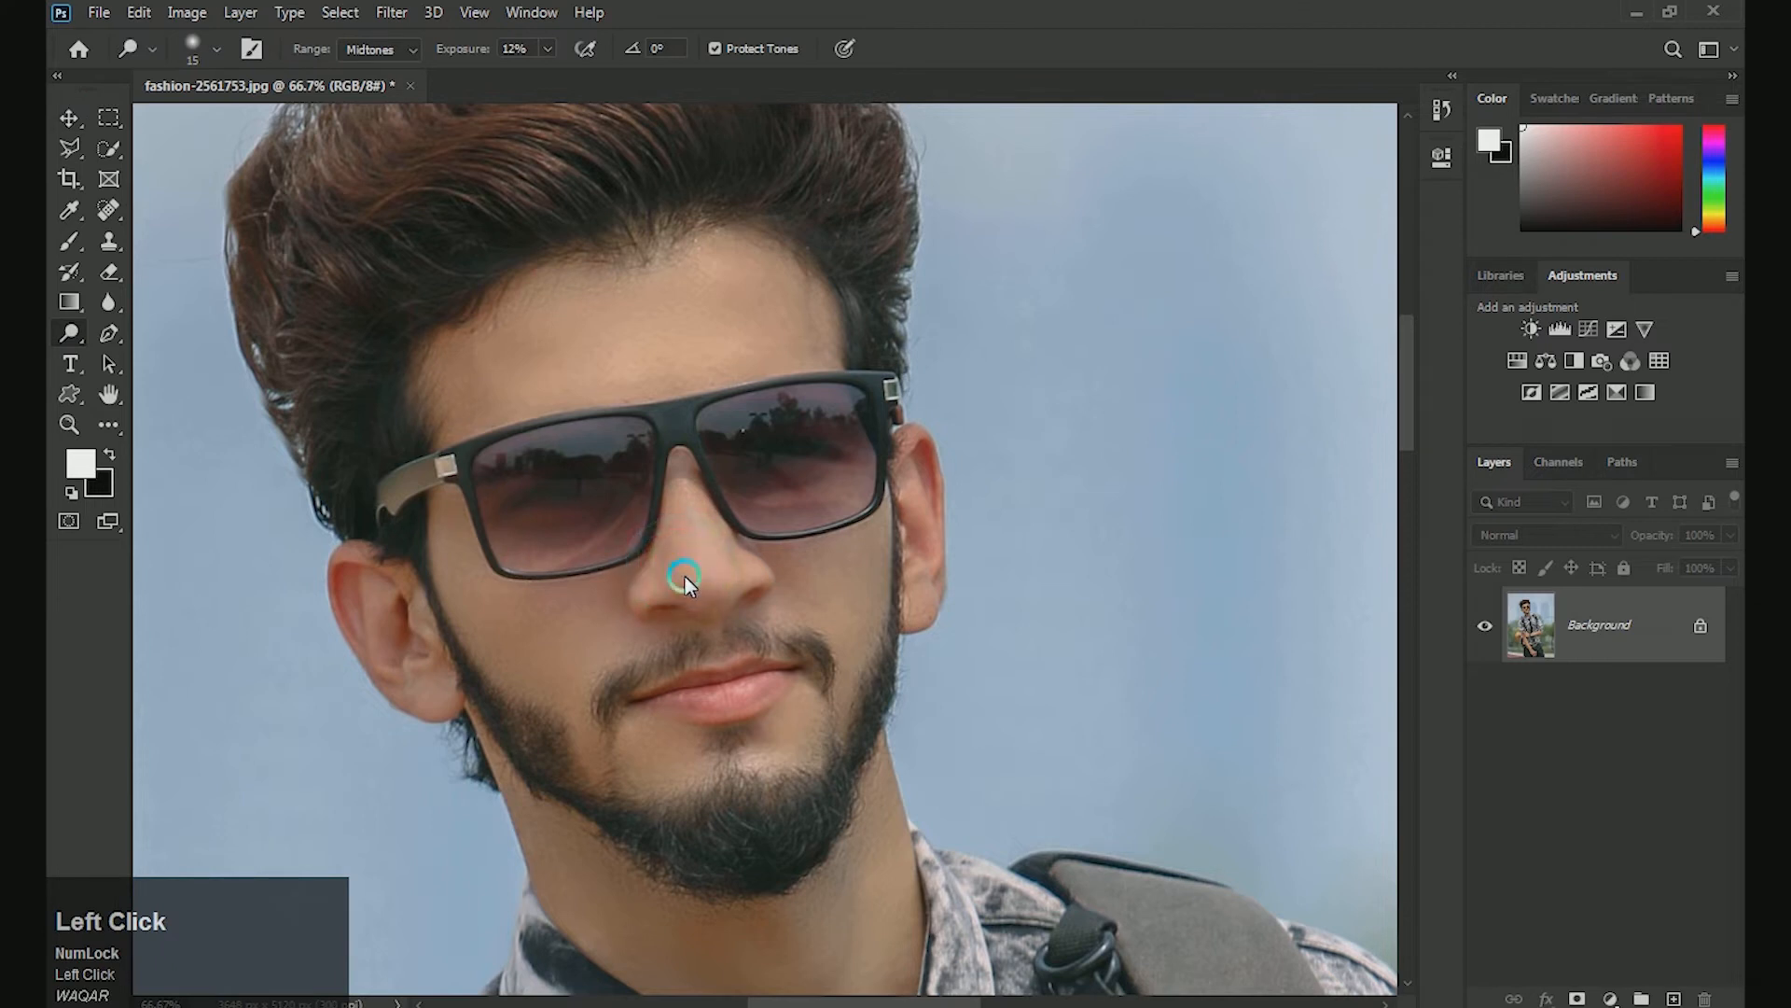
key("bracketright")
key("bracketright")
key("bracketright")
key("bracketright")
key("bracketright")
key("bracketright")
key("bracketright")
key("bracketright")
key("bracketright")
key("bracketright")
mouse_move(683, 483)
left_mouse_down()
mouse_move(694, 473)
mouse_move(707, 584)
left_mouse_up()
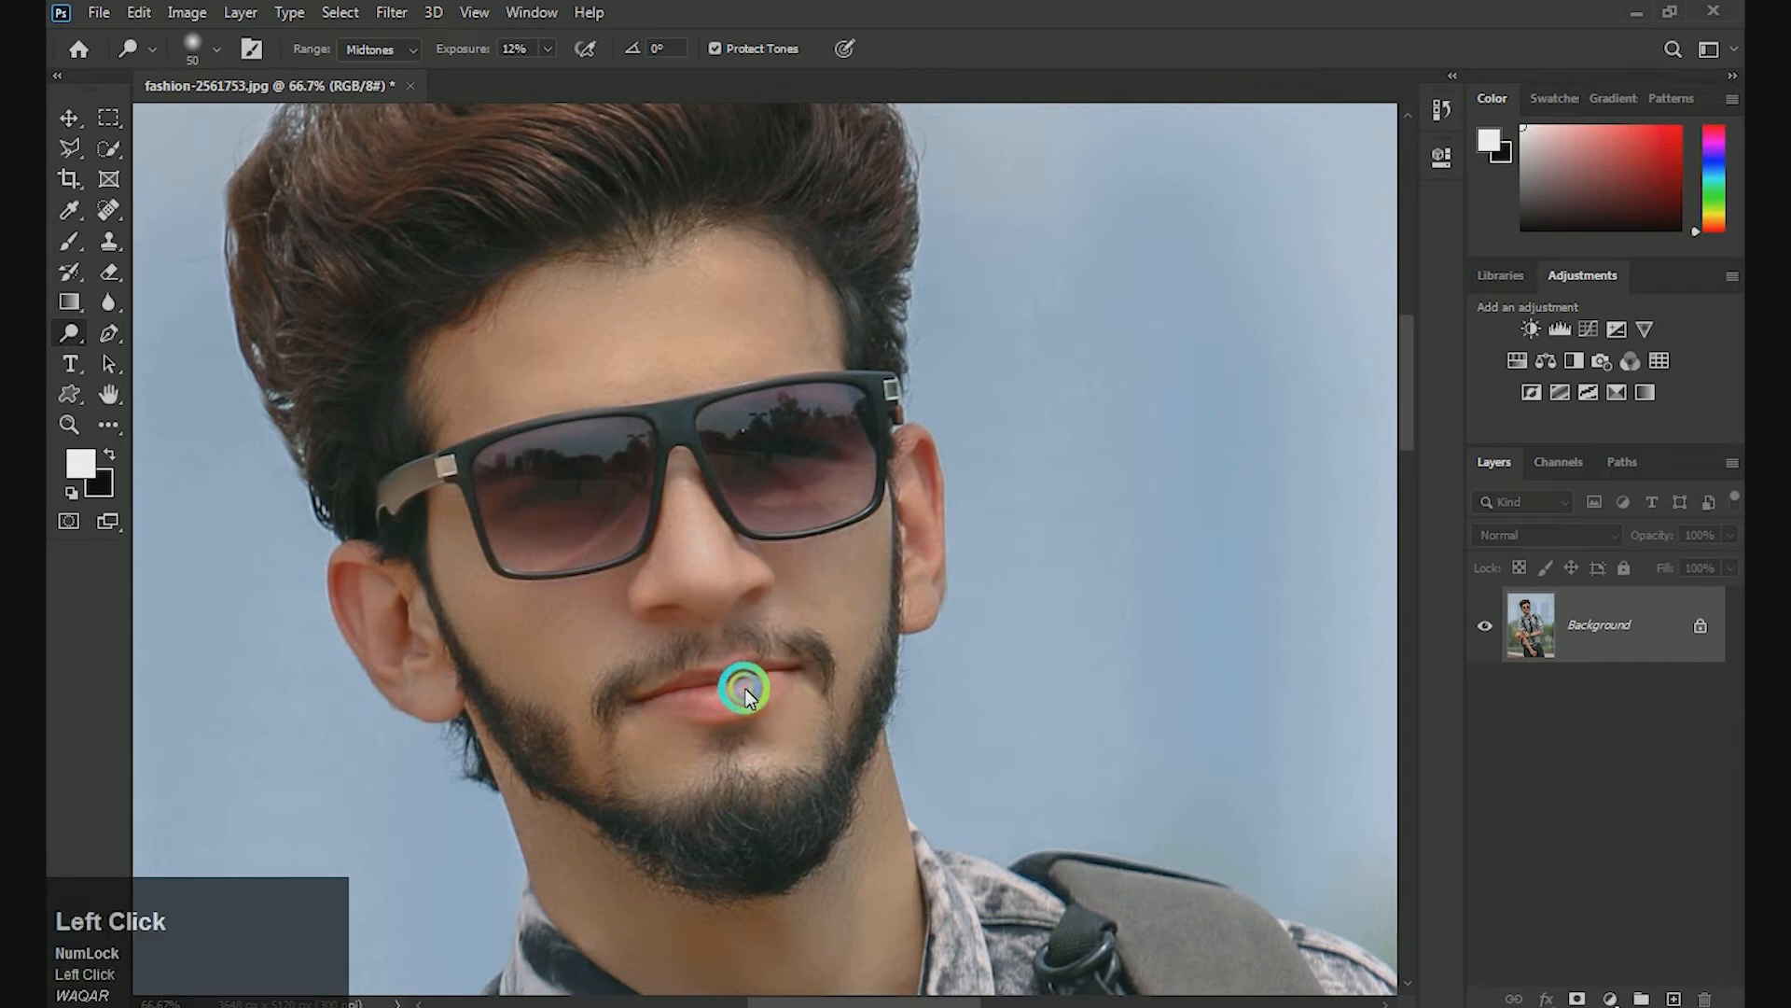
left_click_drag(782, 673, 760, 678)
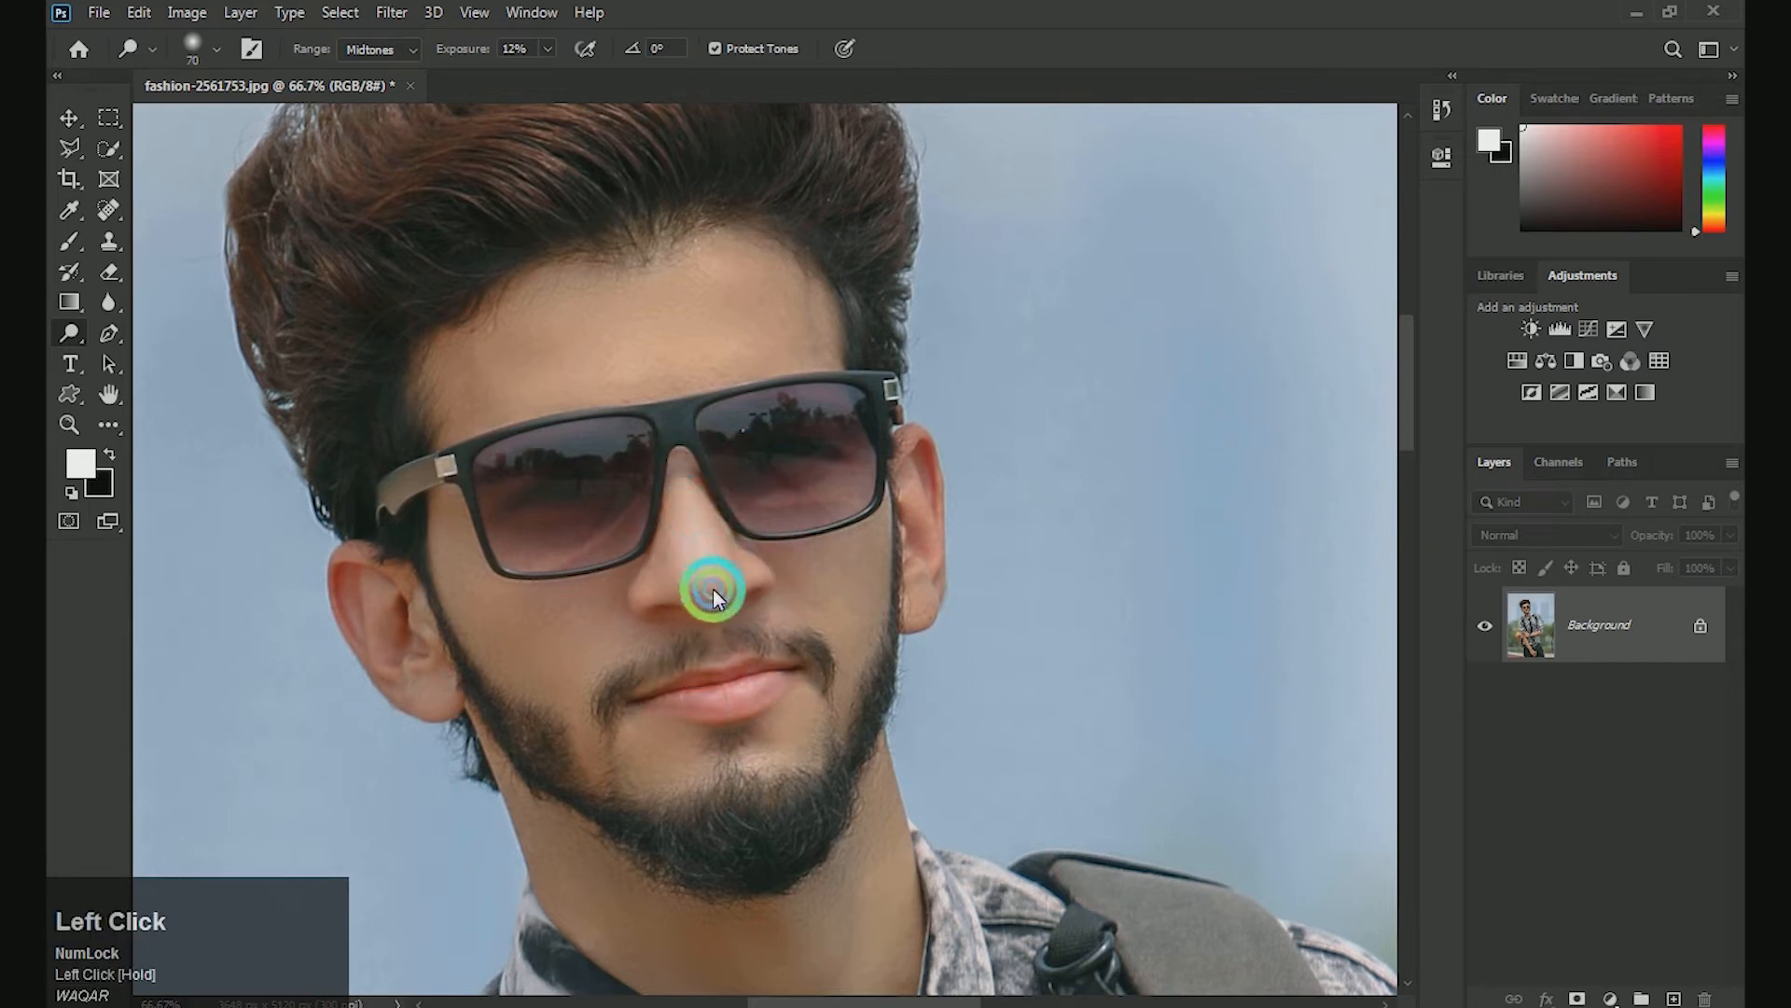
Step: Enlarge the Dodge brush to 125 px and lighten the facial skin around the cheeks, undoing one unwanted stroke
key("space")
left_click_drag(759, 548, 719, 520)
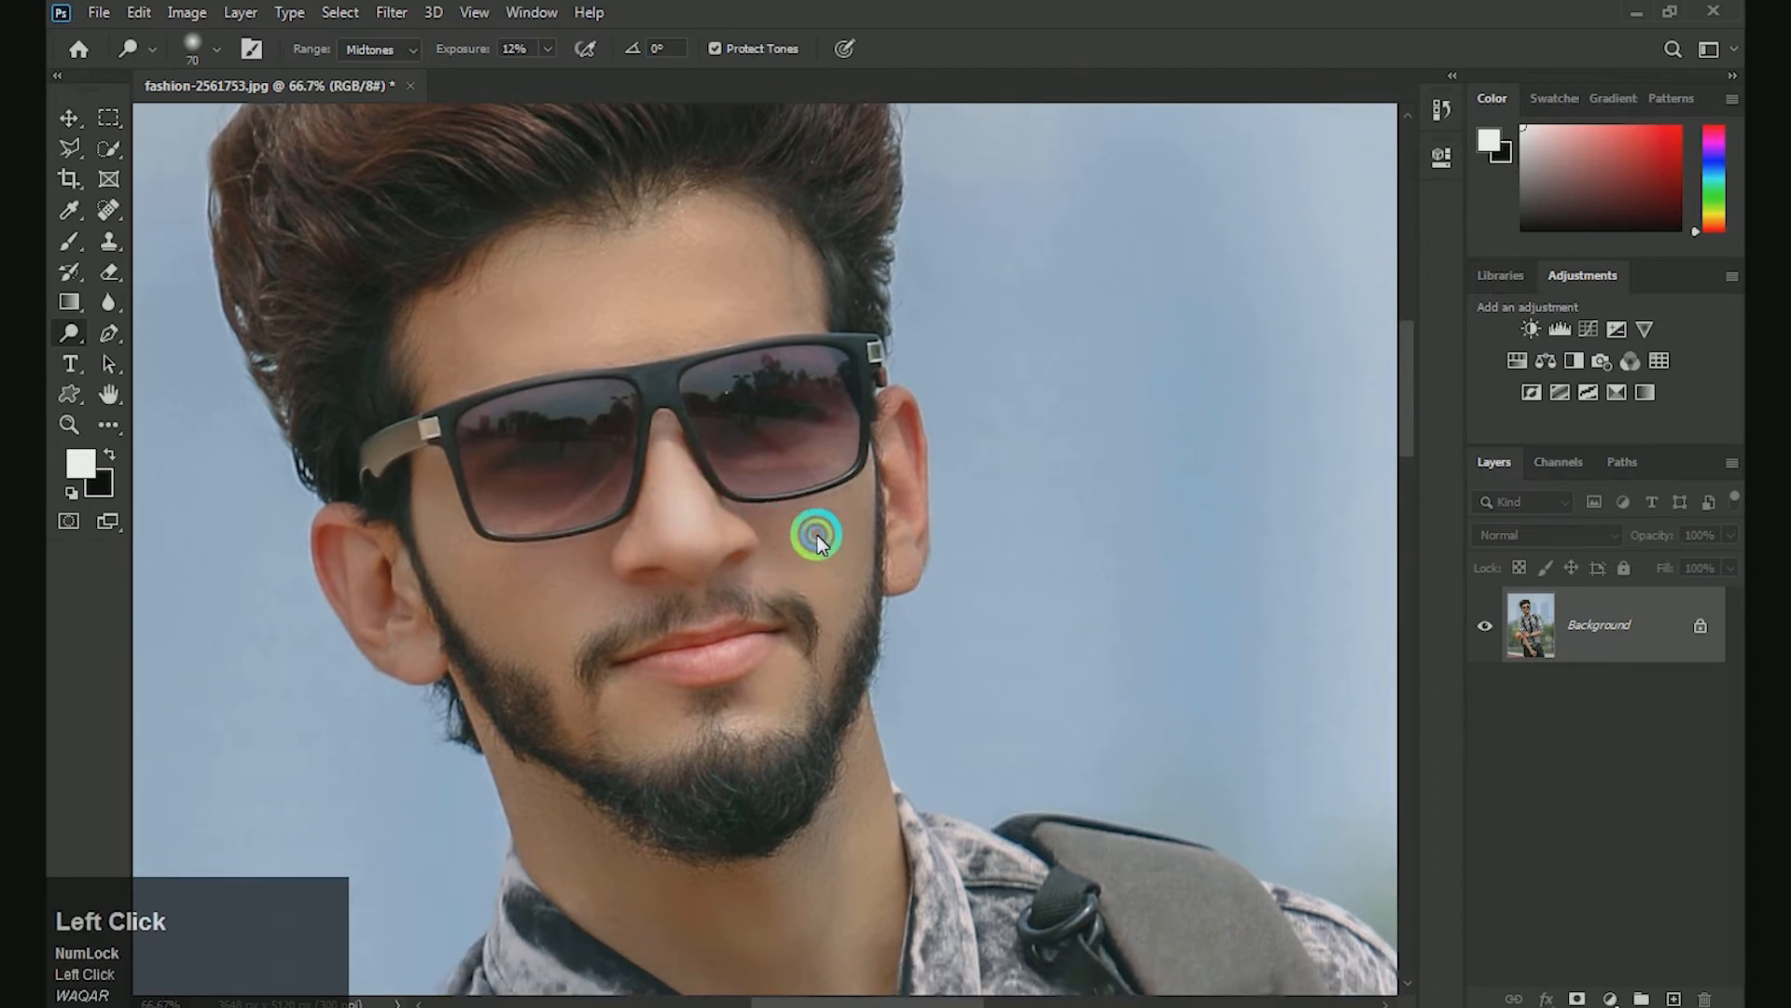
key("bracketright")
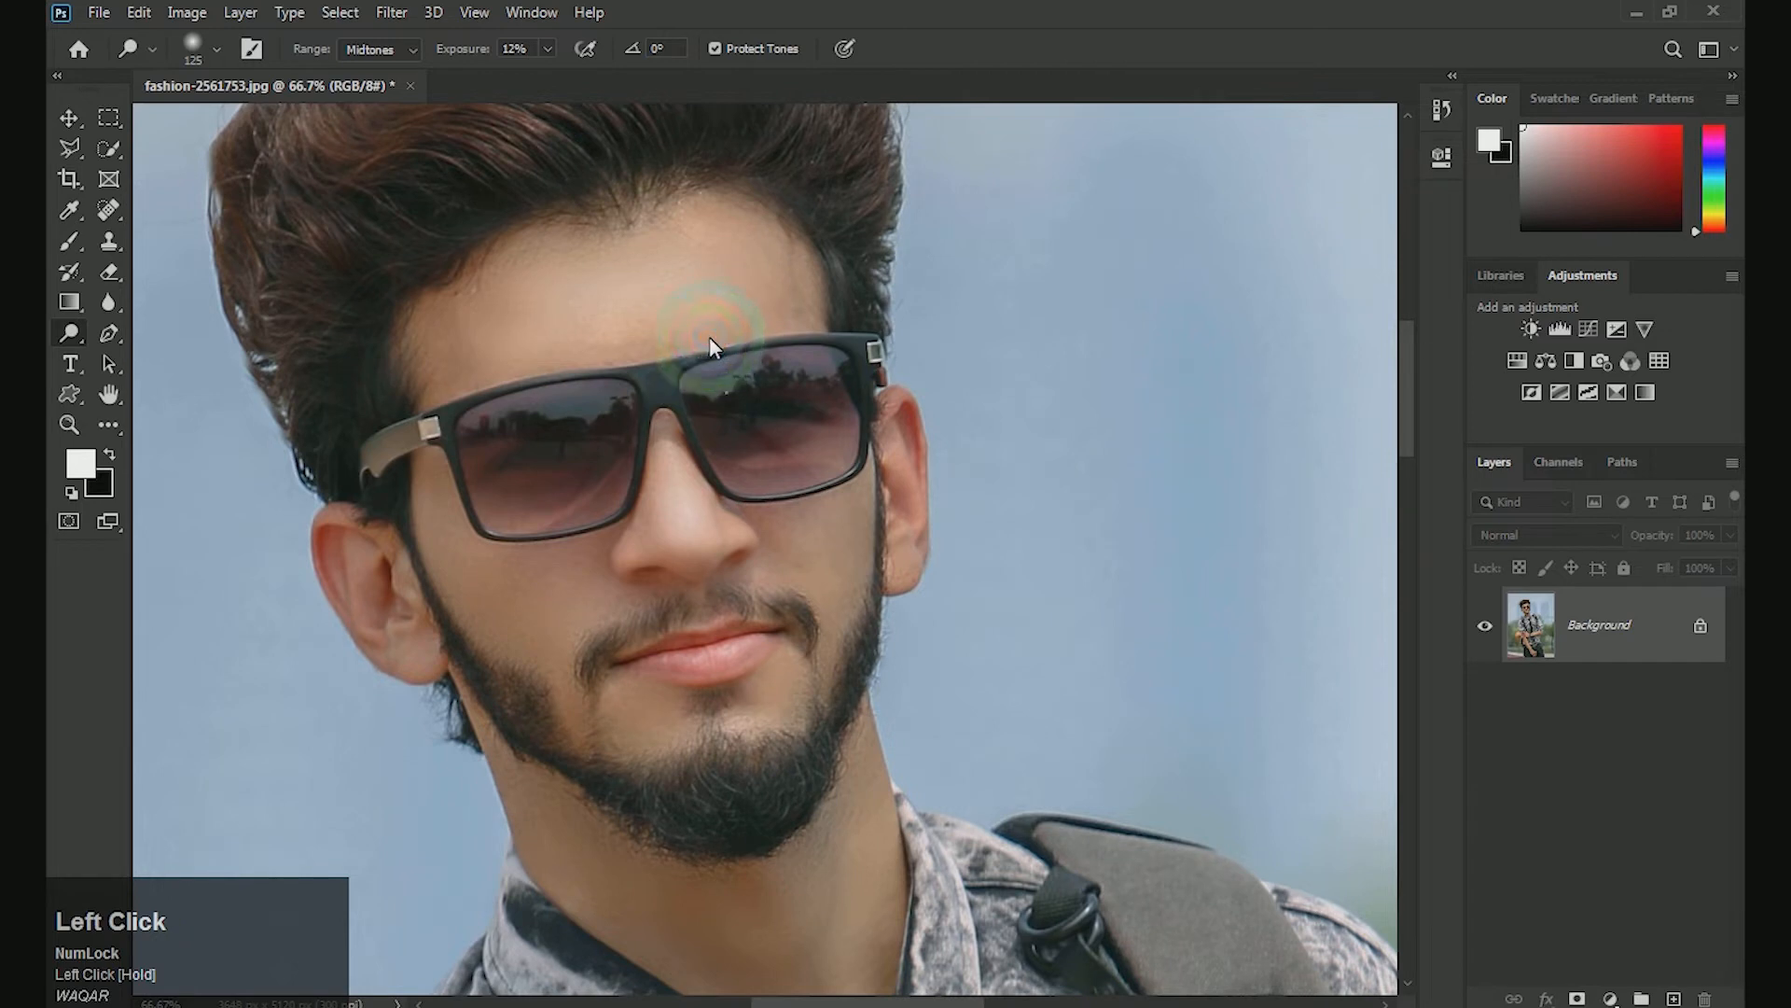
key("ctrl+z")
left_click(612, 584)
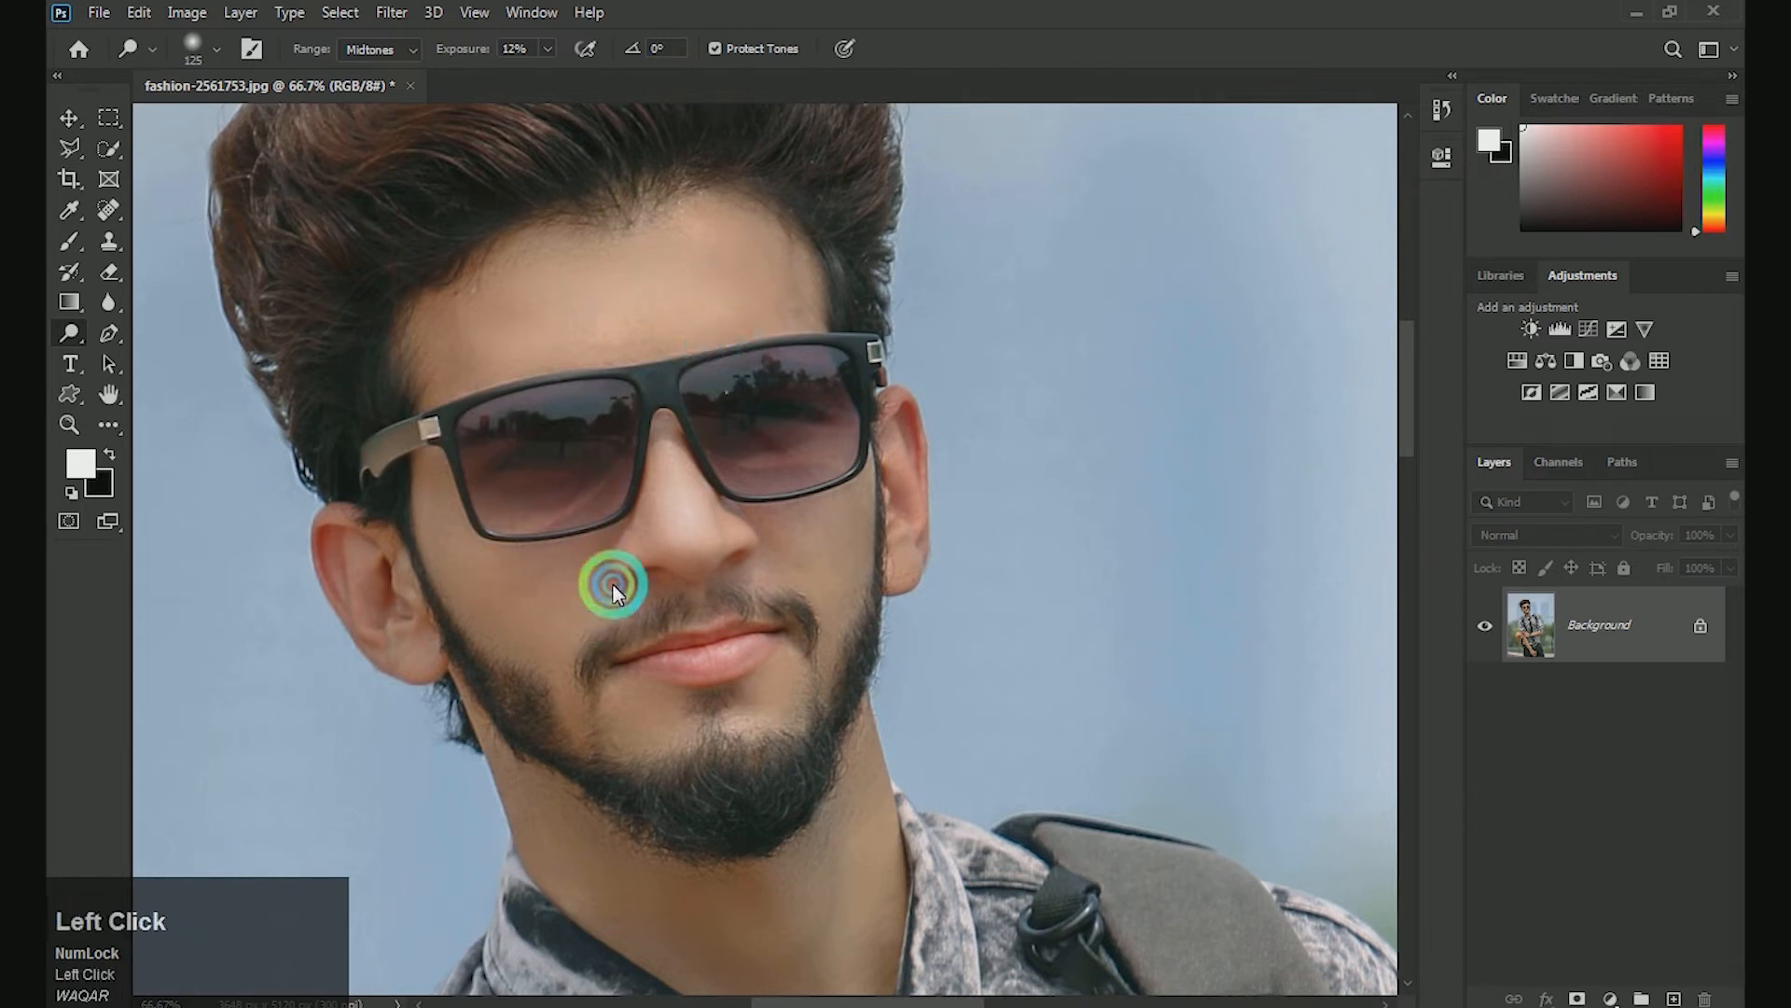
left_click_drag(821, 668, 789, 616)
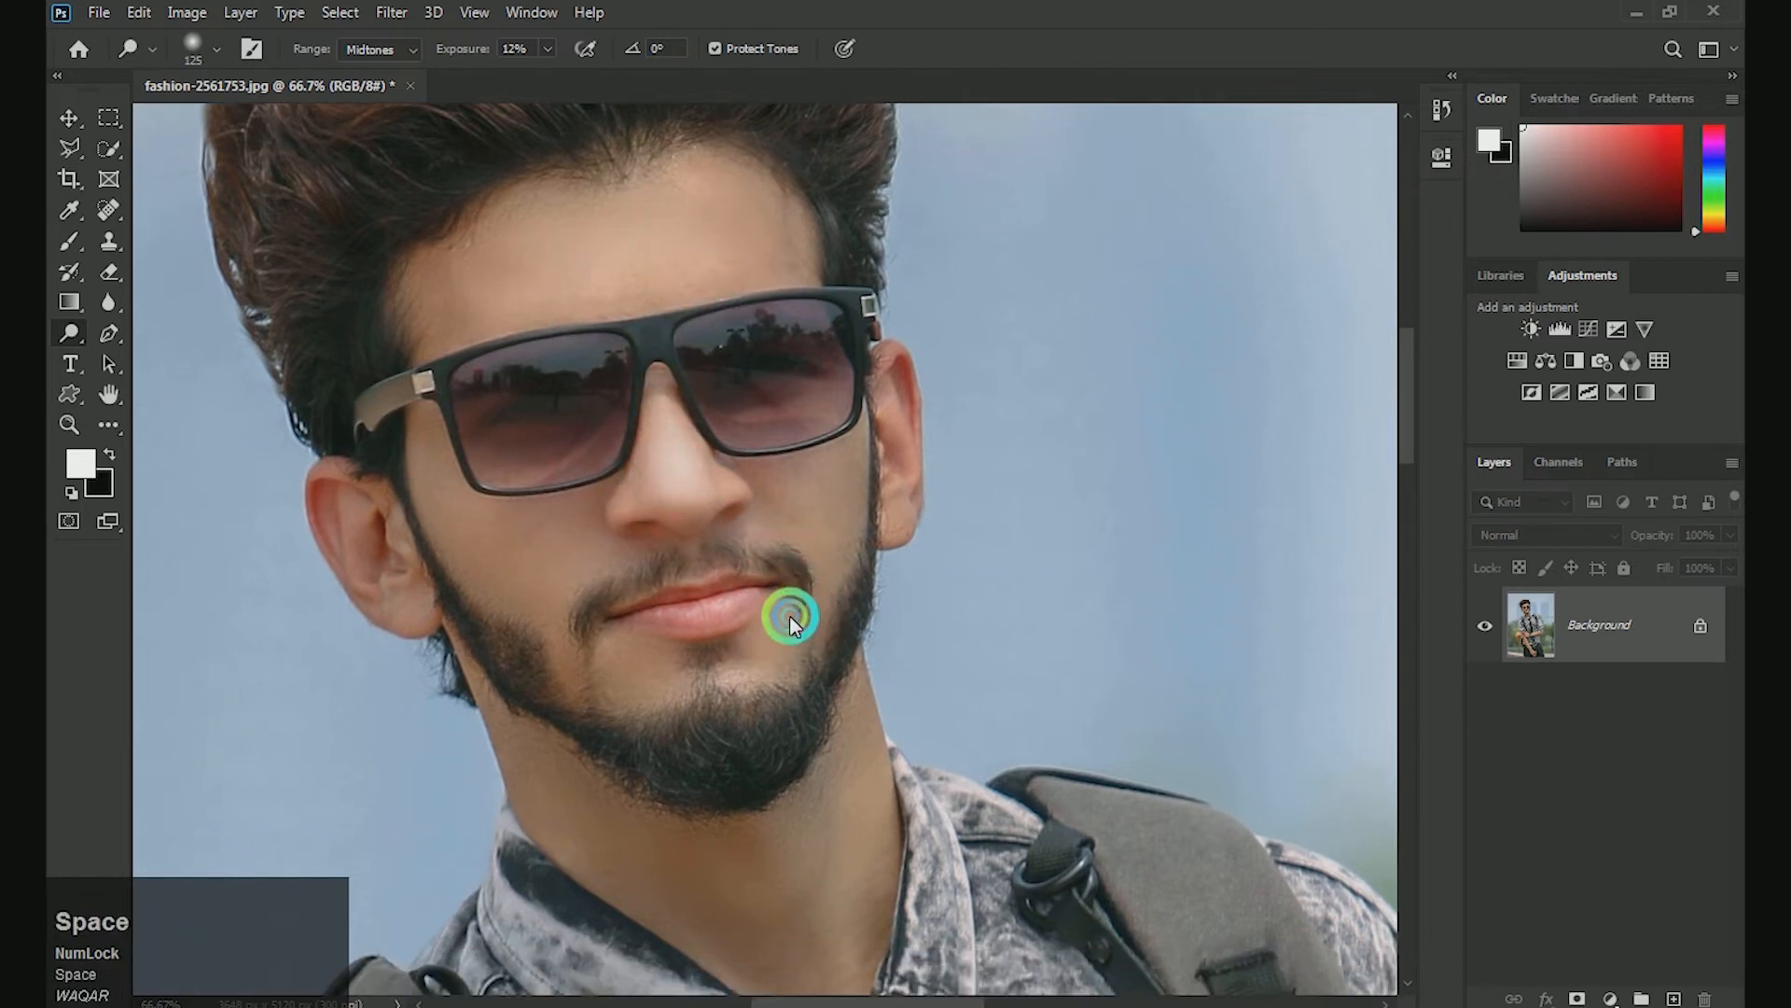
left_click_drag(836, 543, 805, 591)
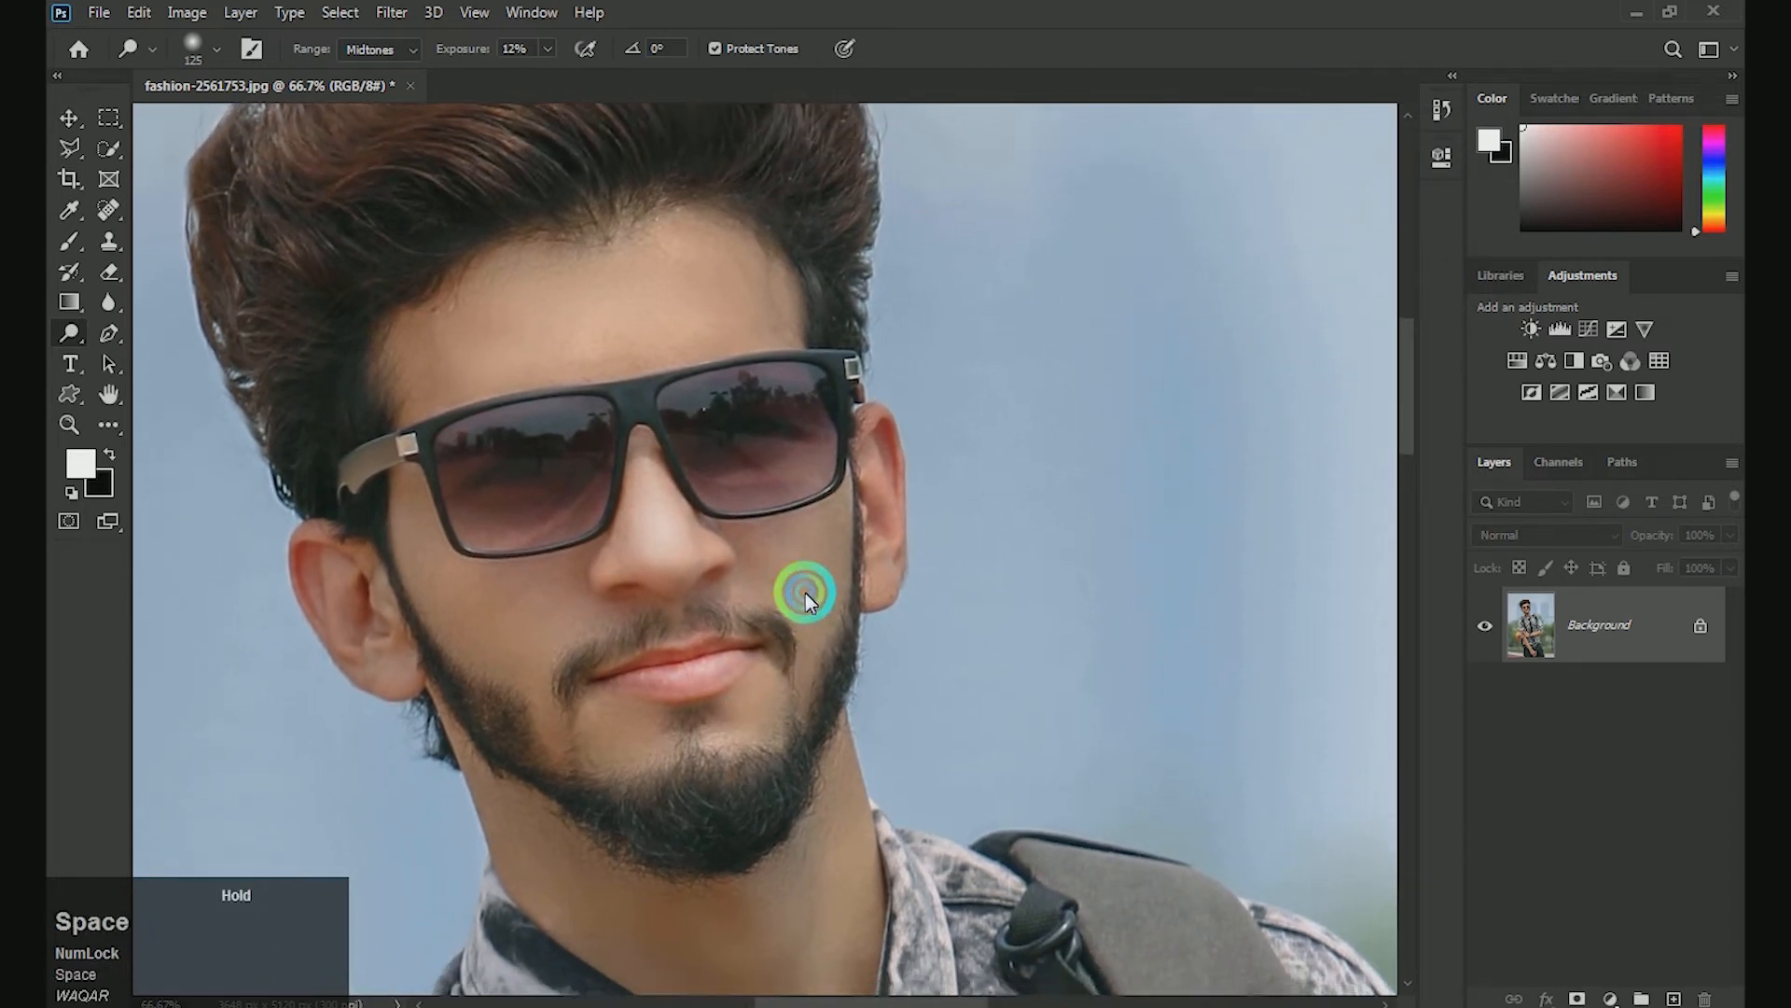
mouse_move(700, 380)
left_mouse_down()
mouse_move(709, 347)
mouse_move(746, 379)
mouse_move(713, 412)
mouse_move(753, 399)
mouse_move(703, 373)
mouse_move(659, 276)
left_mouse_up()
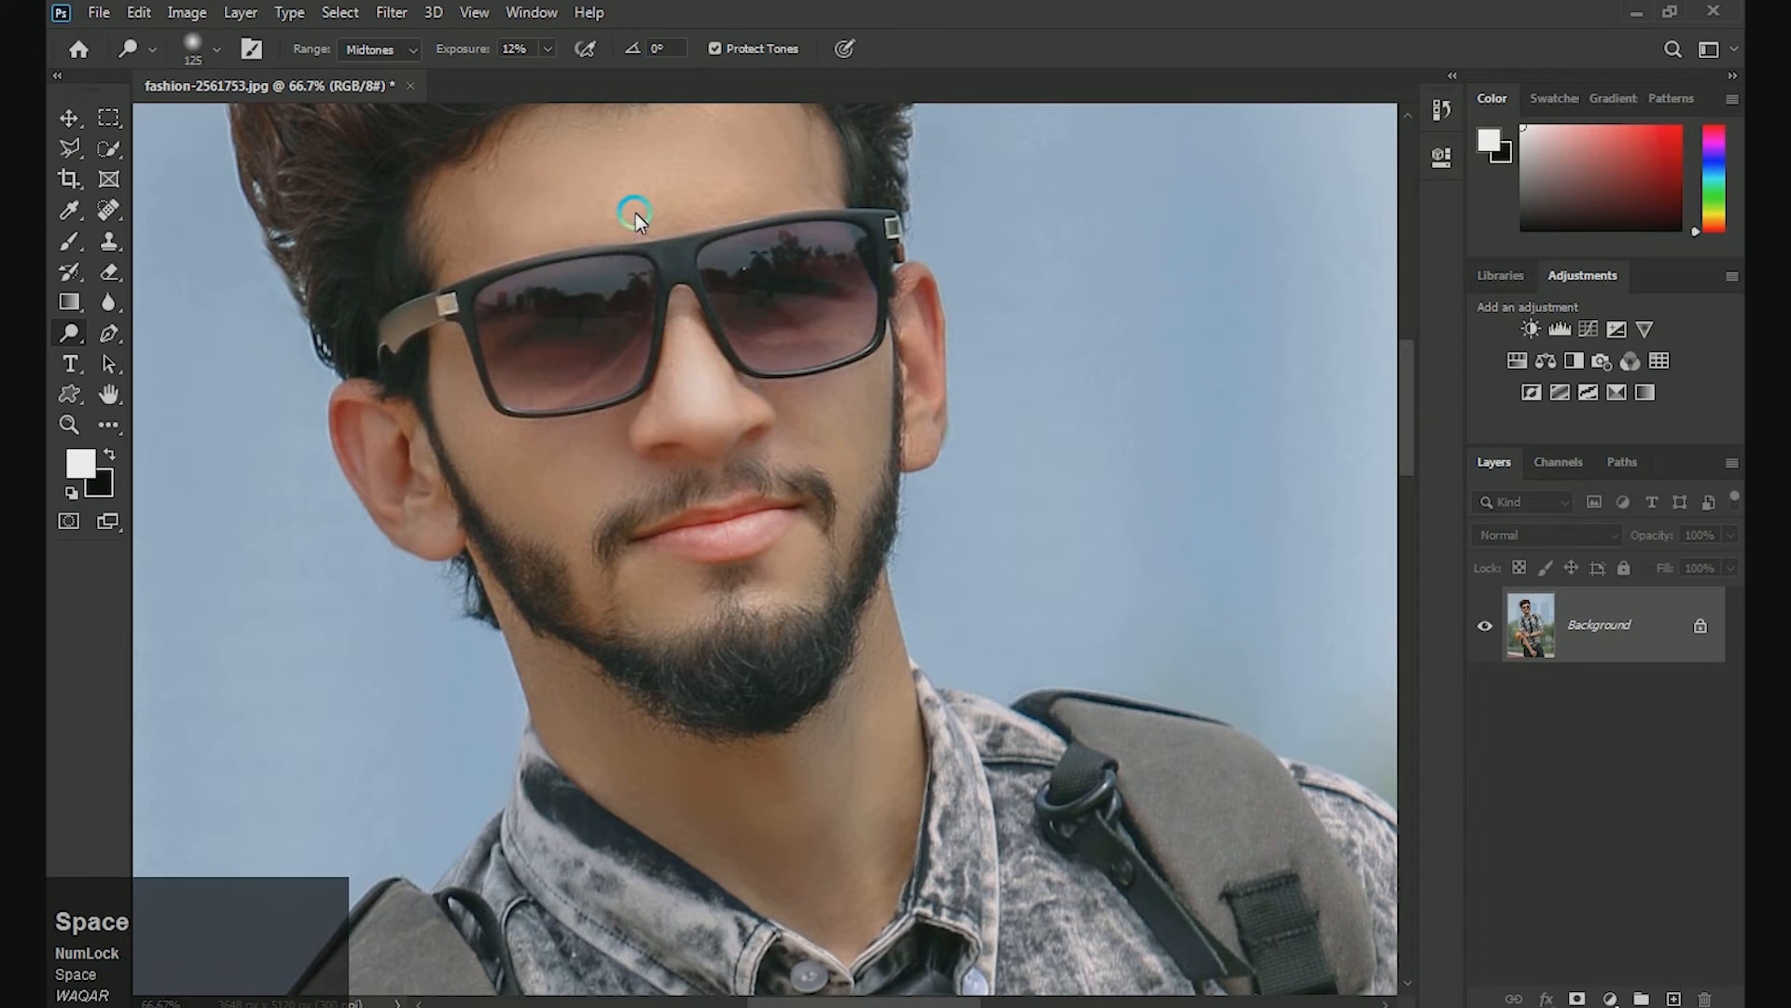
Step: Smooth the skin with the SkinFiner filter at its default settings
left_click(392, 13)
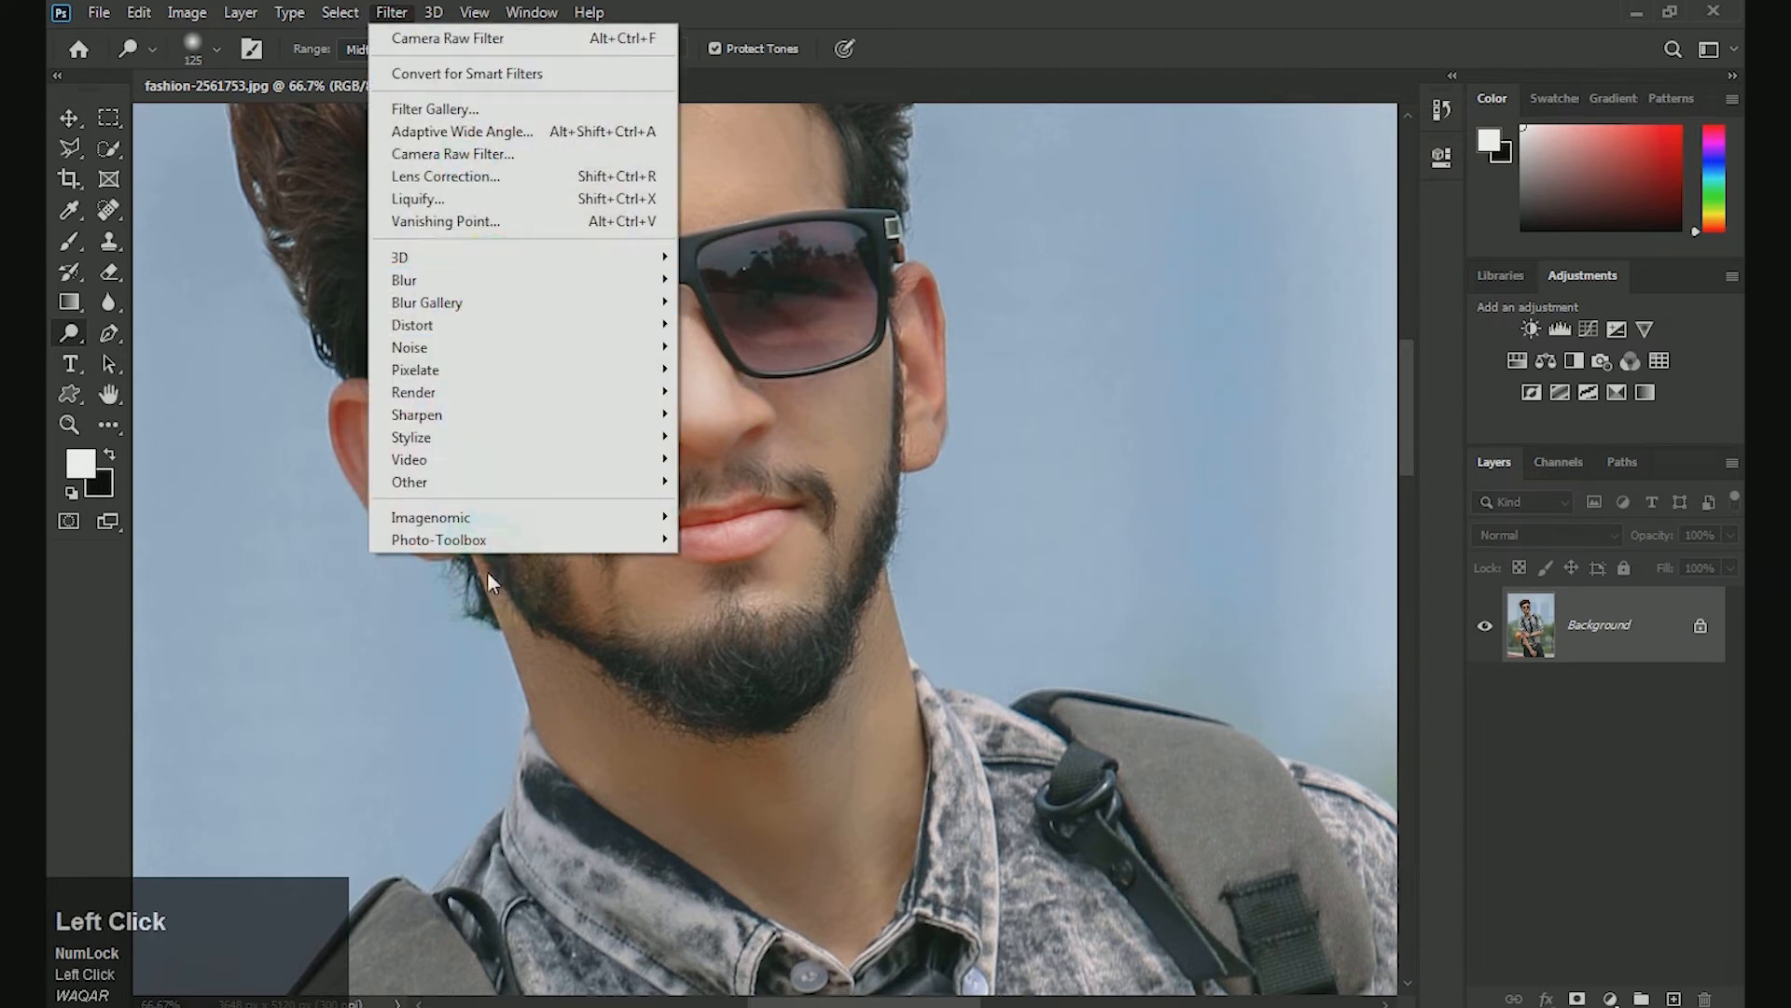
mouse_move(541, 538)
left_click(732, 538)
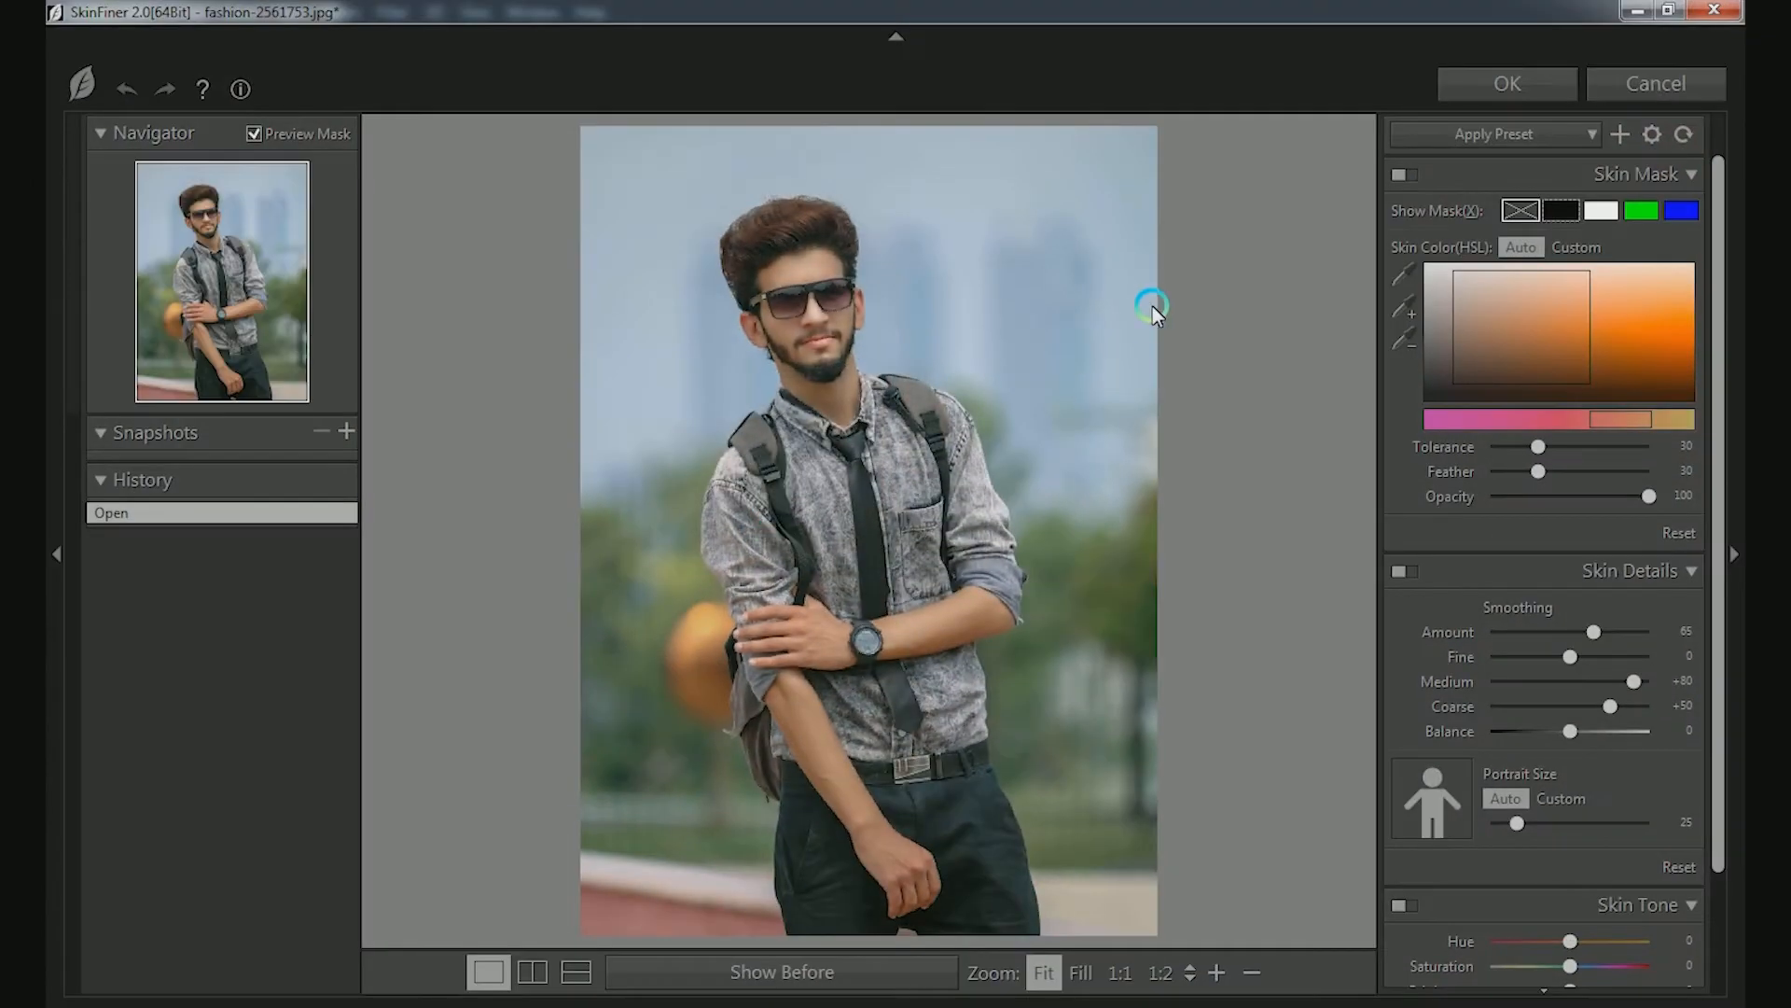
left_click(1504, 84)
left_click(1502, 84)
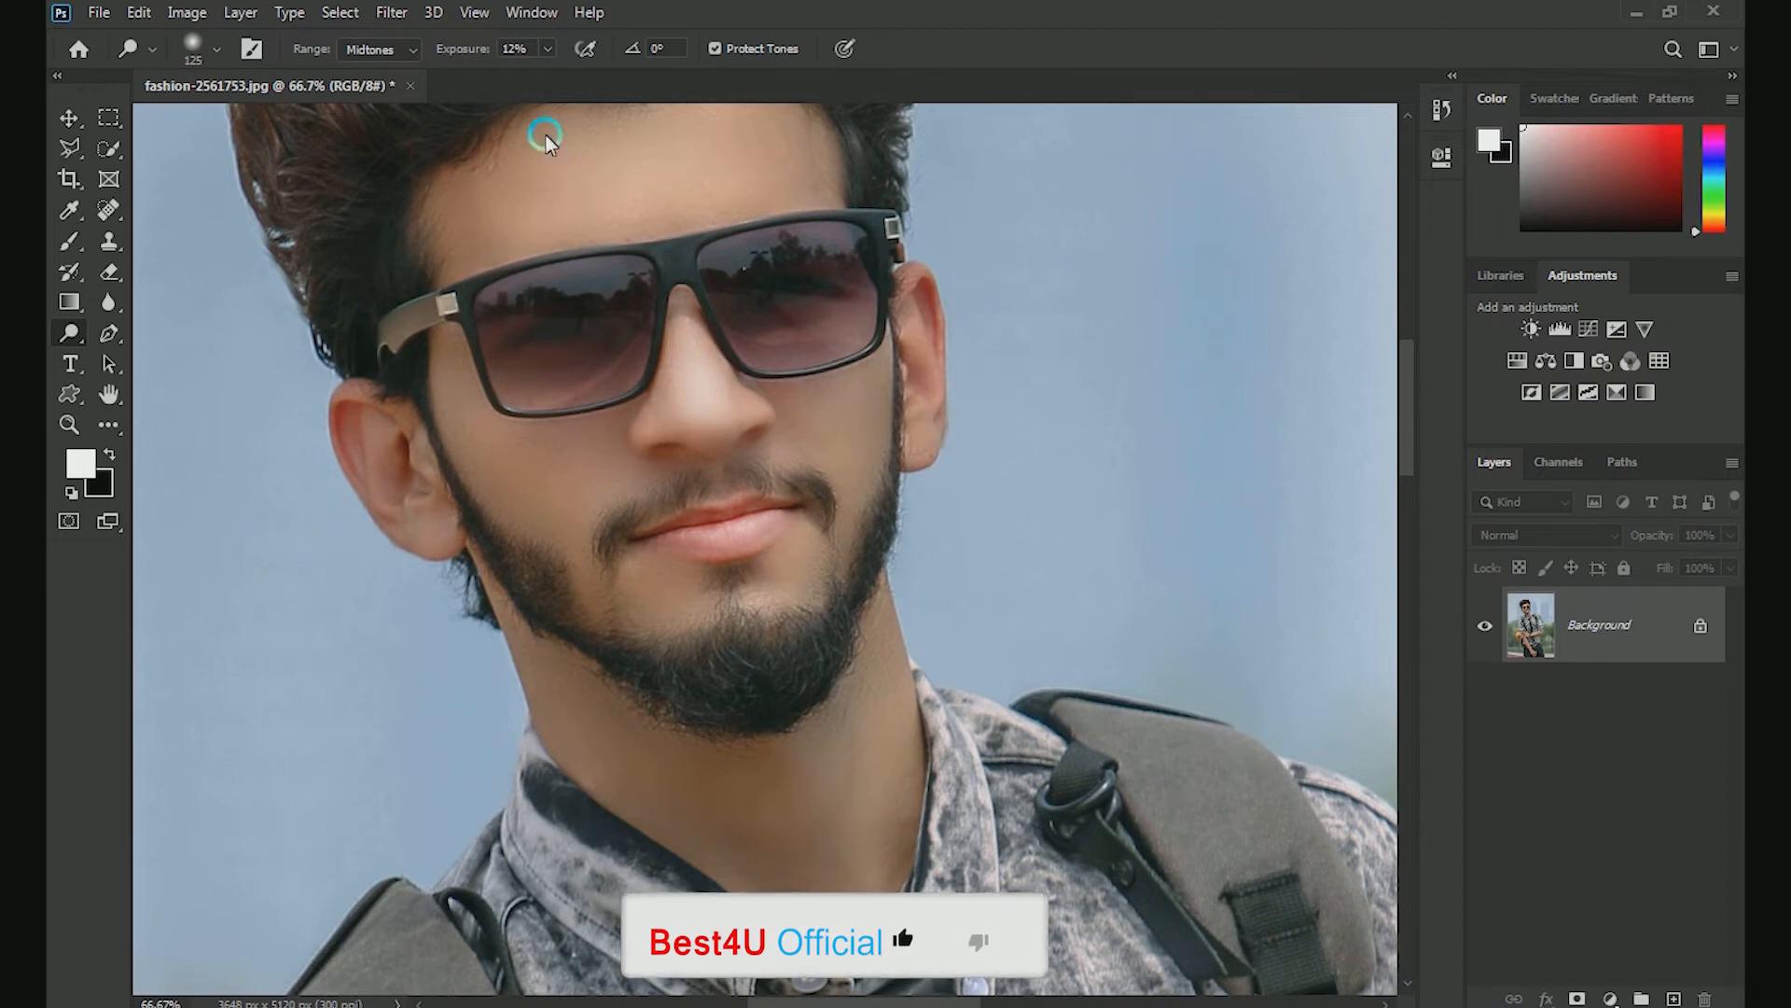
Step: Reduce the photo's noise with the Imagenomic Noiseware Professional filter
left_click(392, 12)
mouse_move(480, 515)
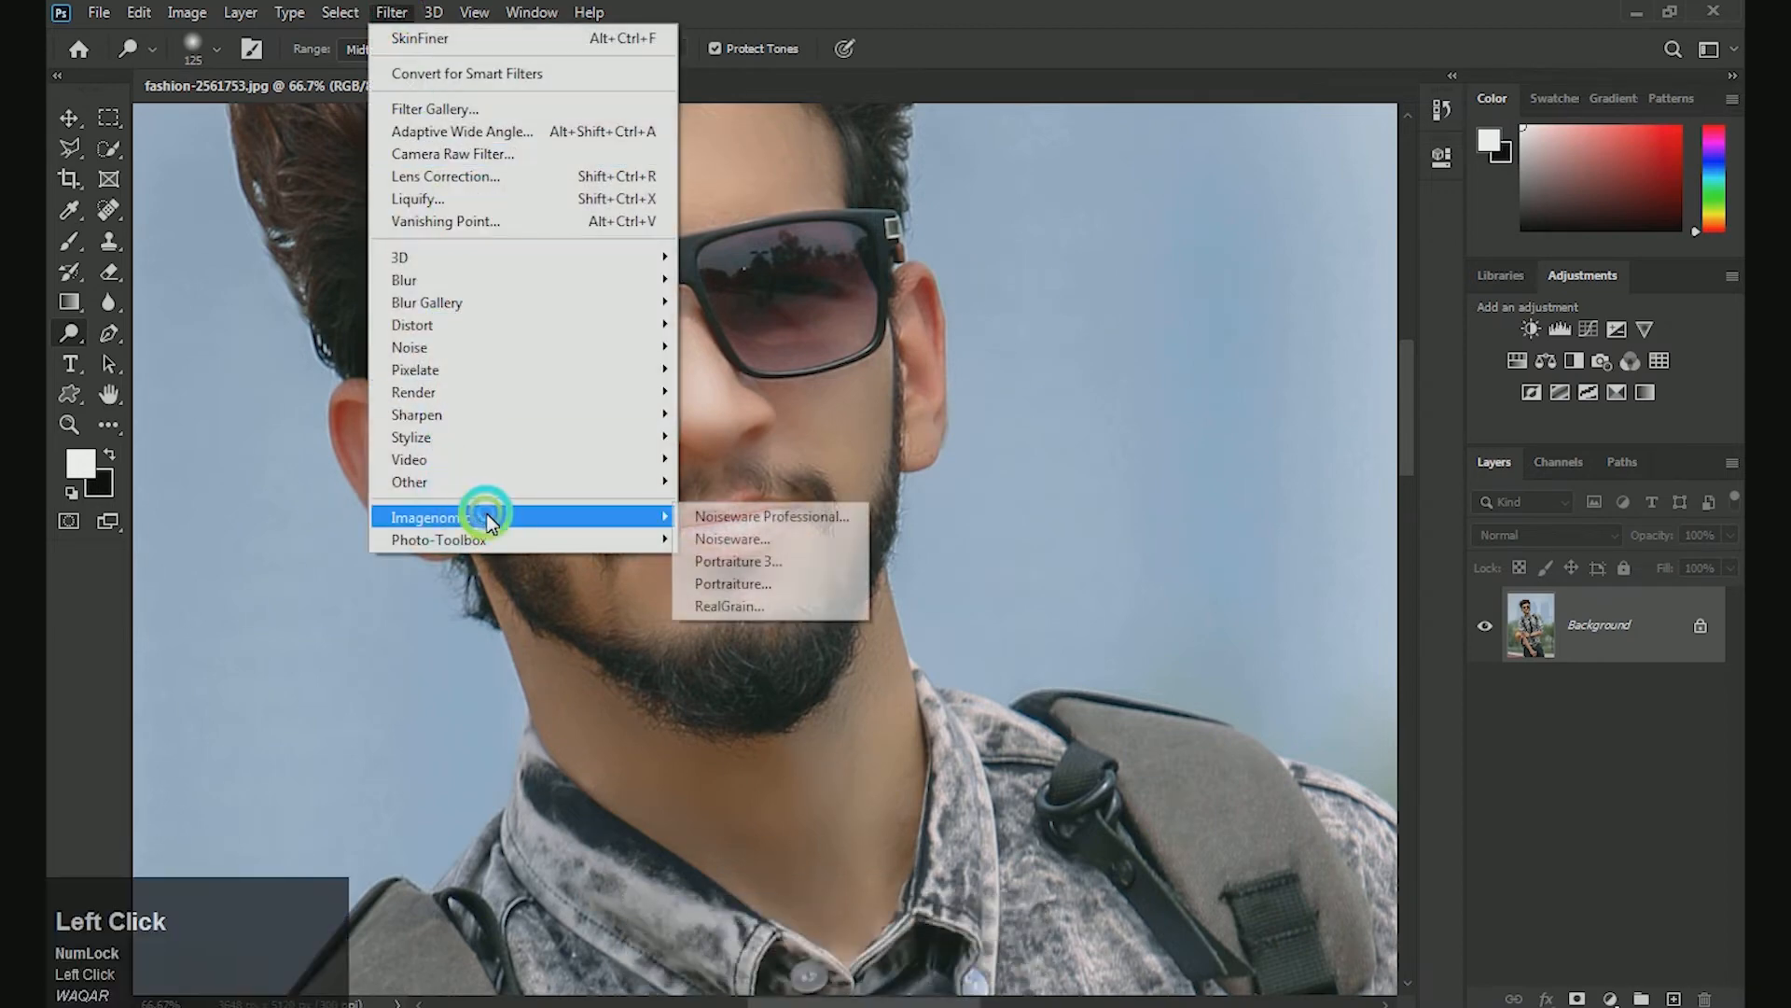
left_click(711, 519)
left_click(1345, 136)
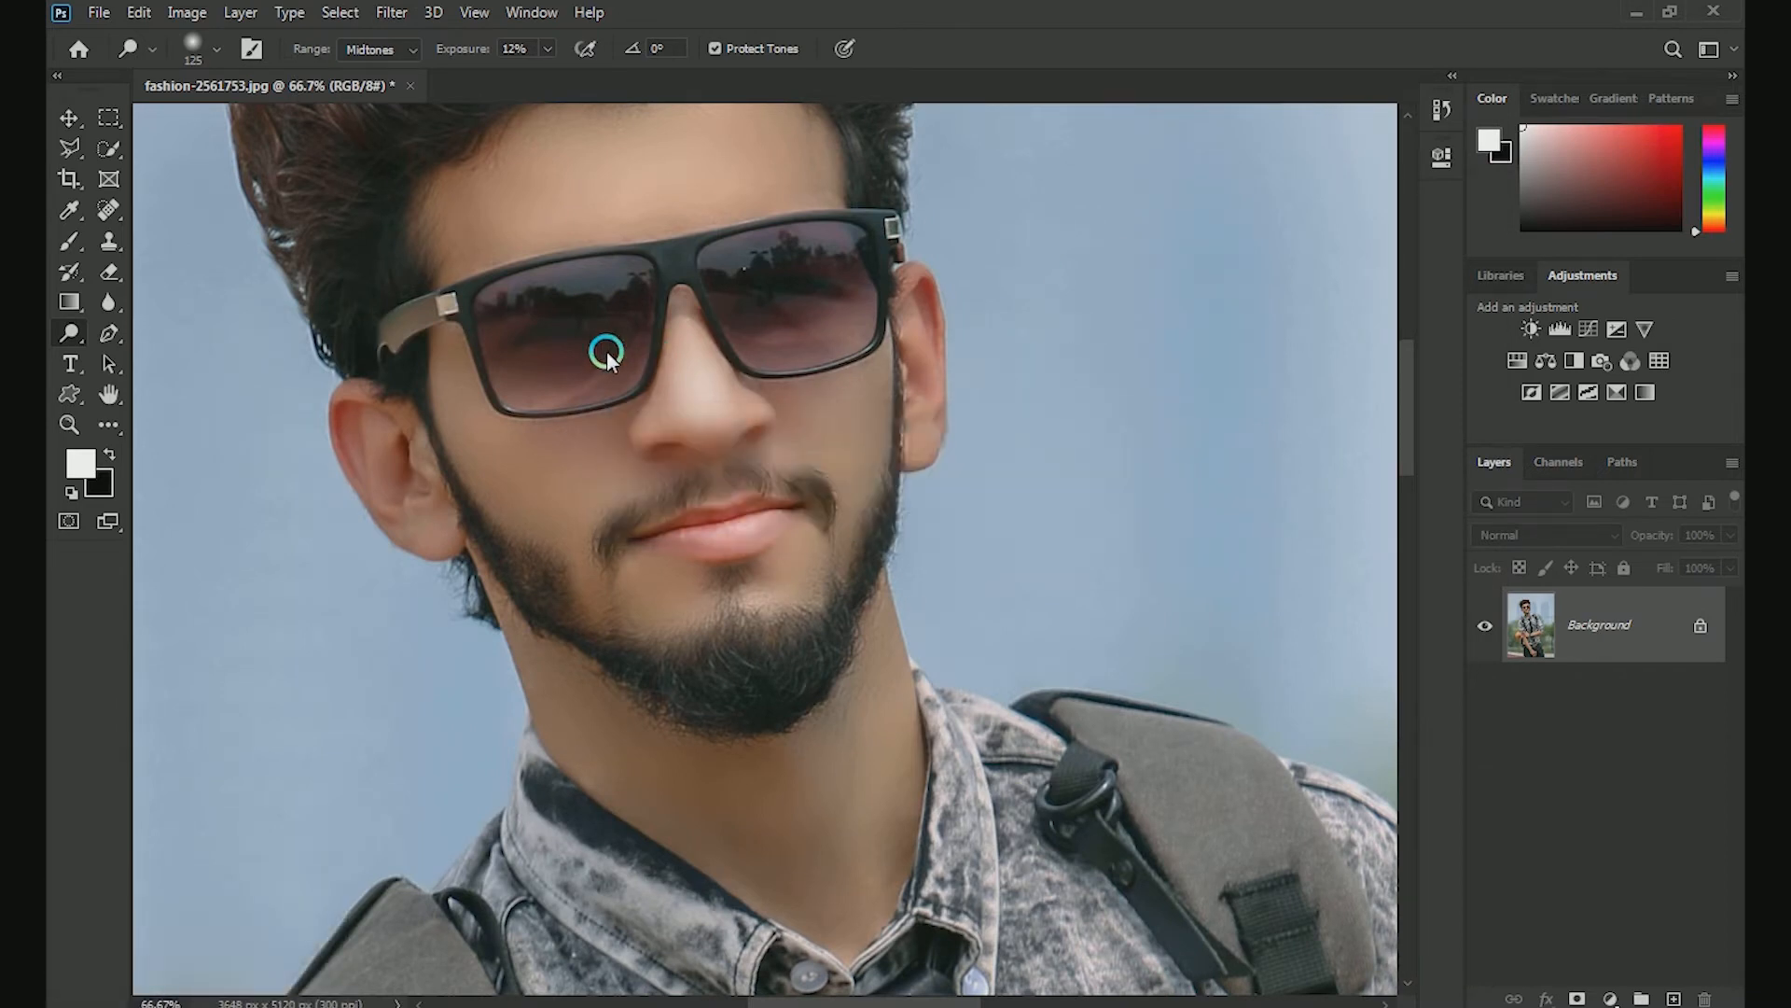
Step: Select the Spot Healing Brush and examine the face and ear for remaining blemishes
key("space")
left_click_drag(588, 290, 570, 356)
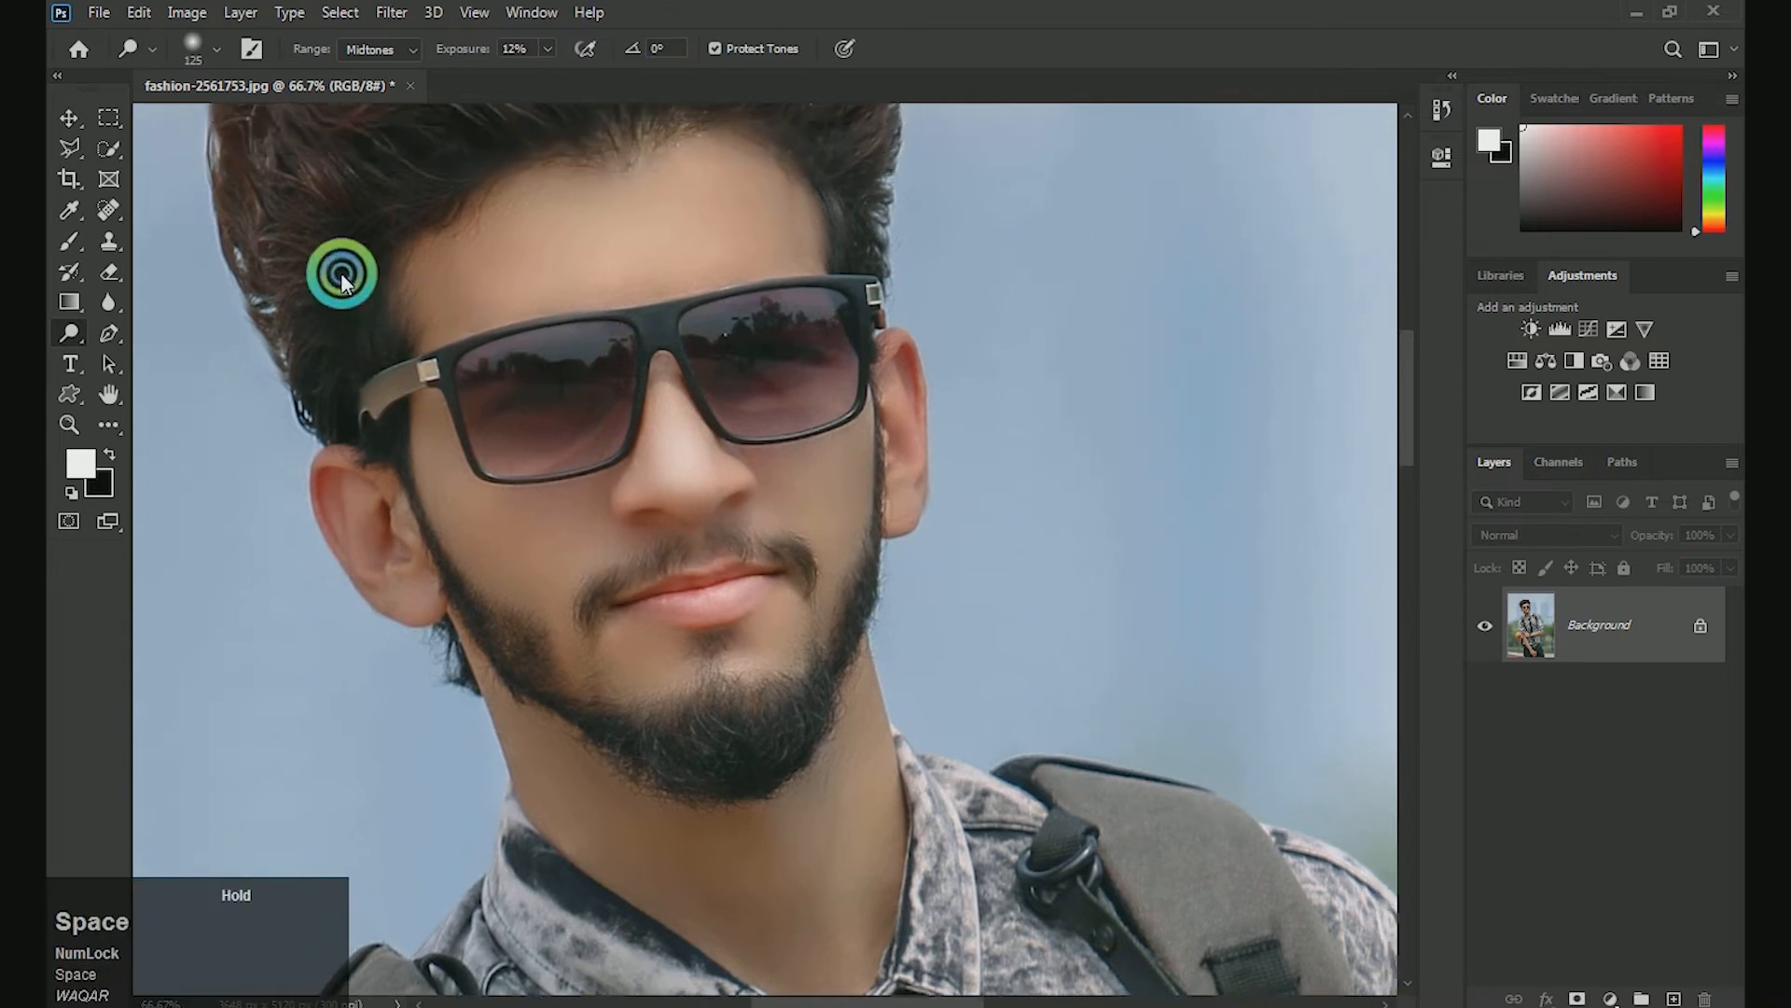
left_click(102, 219)
key("space")
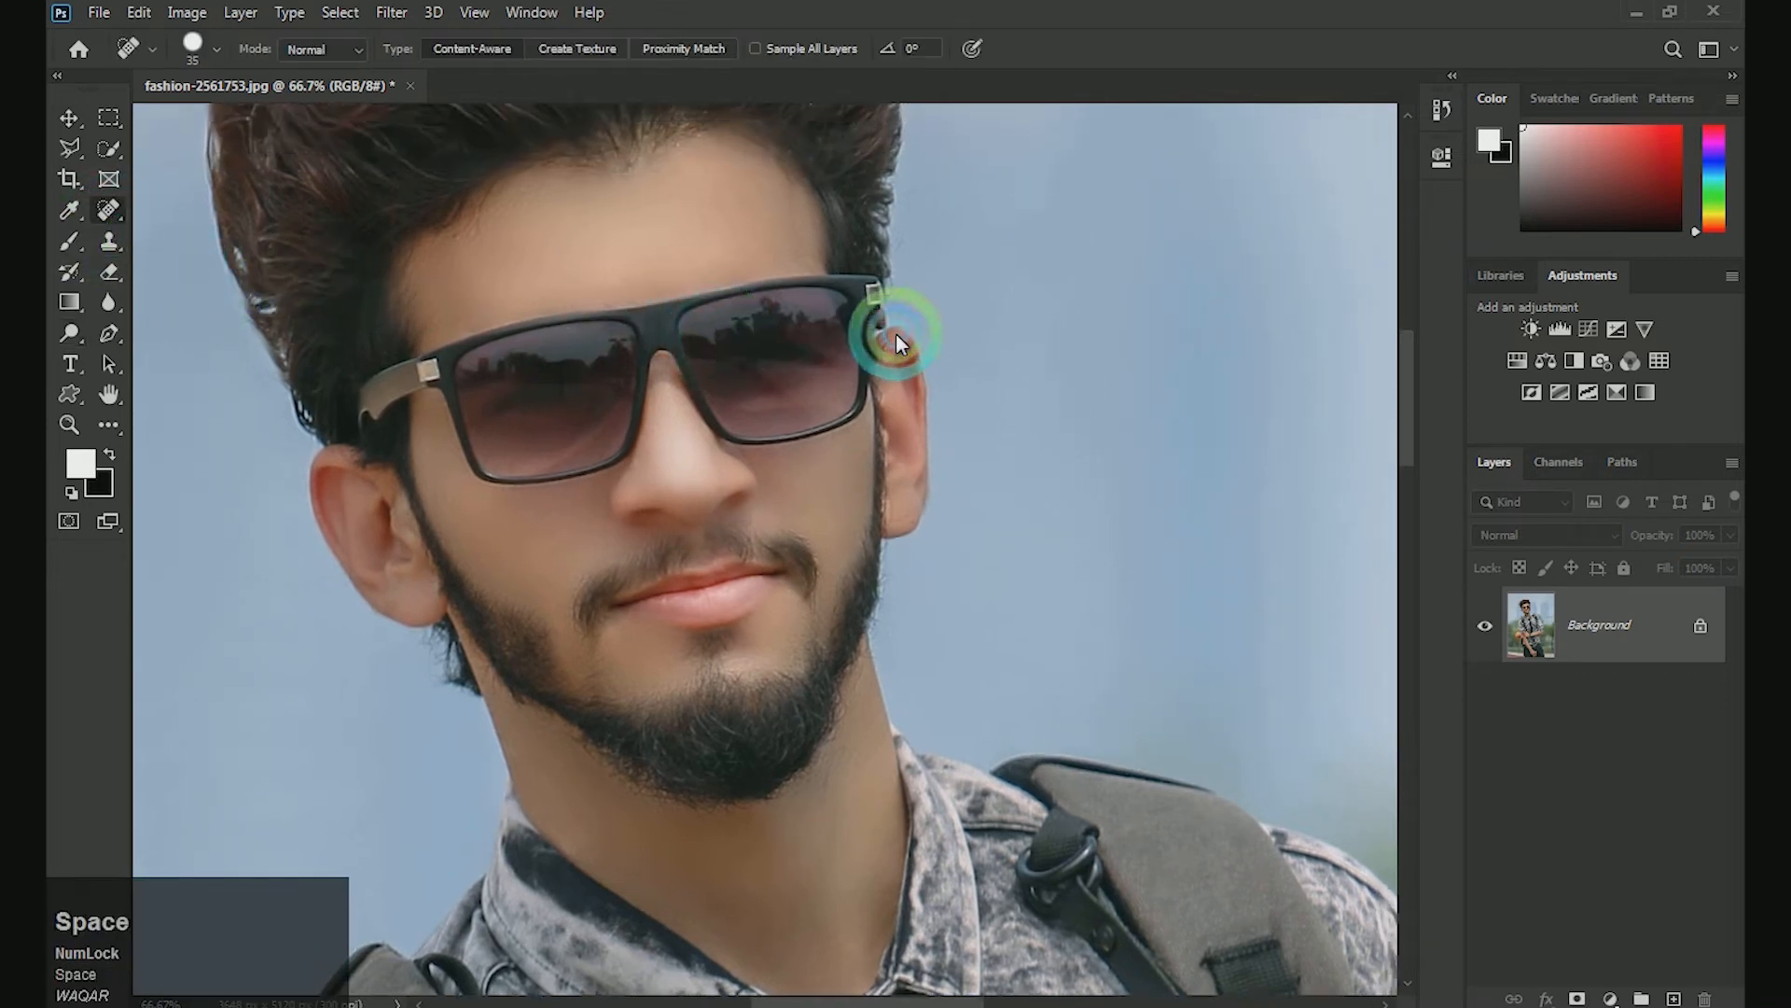
left_click_drag(896, 336, 891, 359)
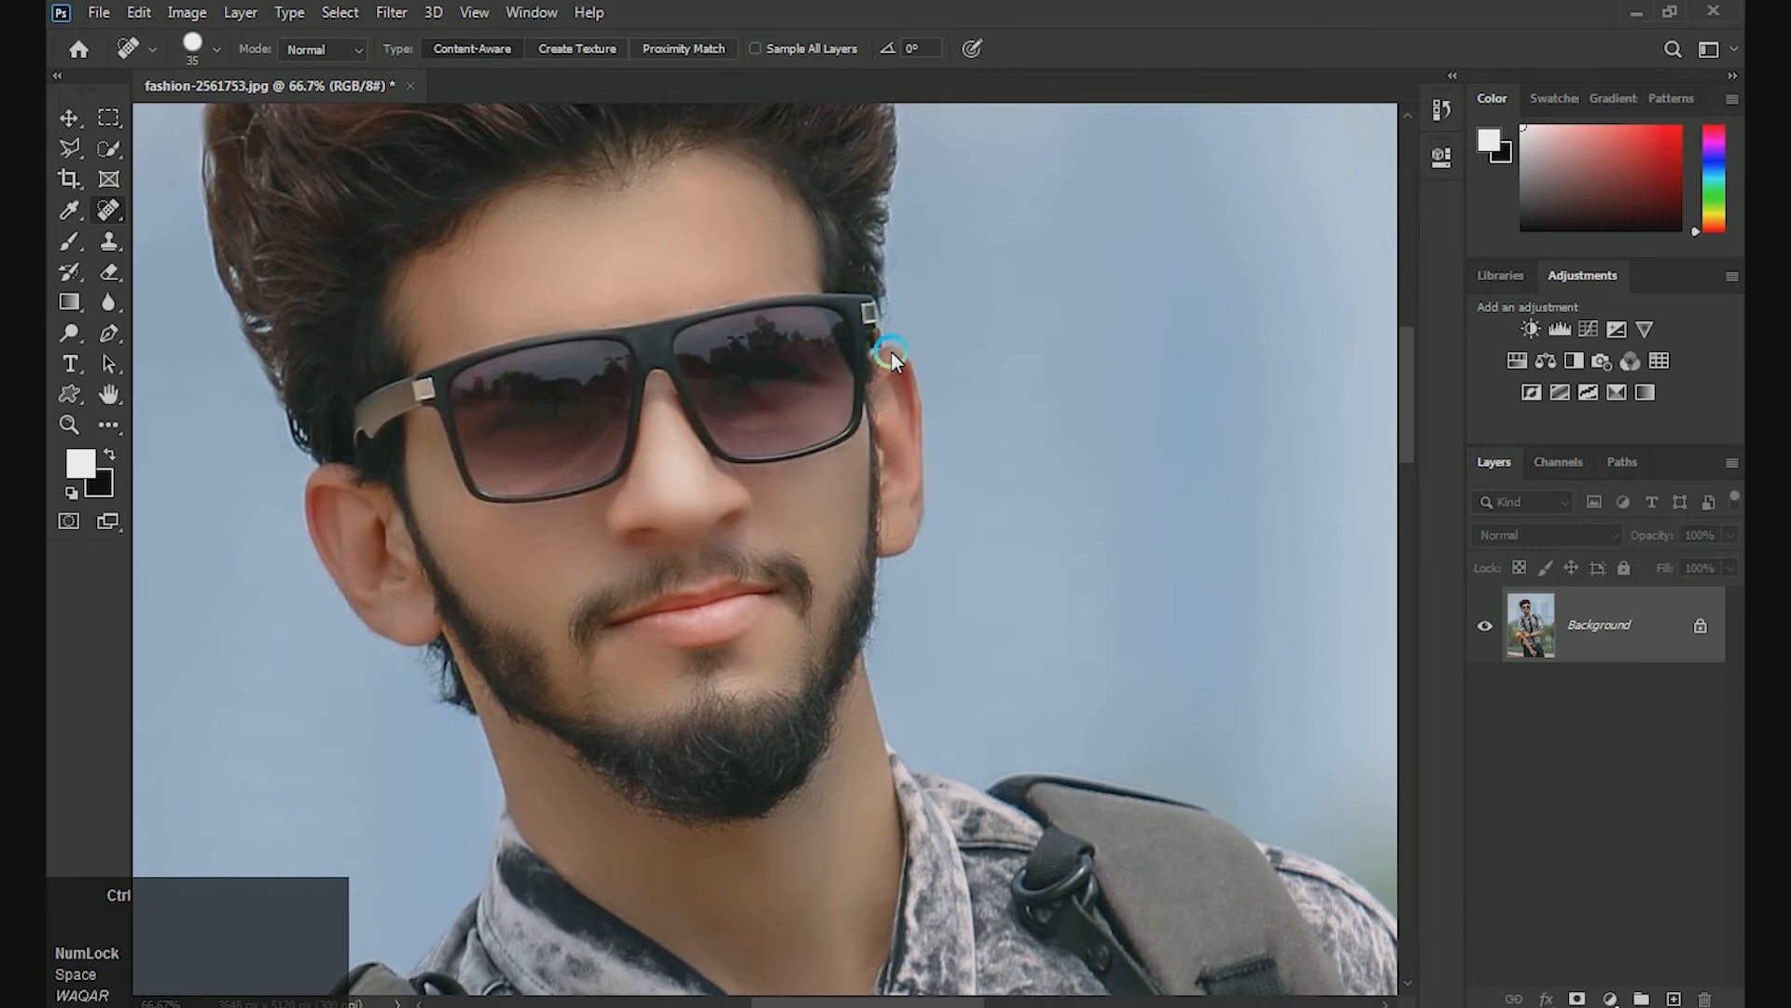
Step: Lighten the skin of both forearms and hands using the Dodge tool with a 300 px brush at 12% midtones exposure
key("ctrl+minus")
key("ctrl+minus")
key("ctrl+0")
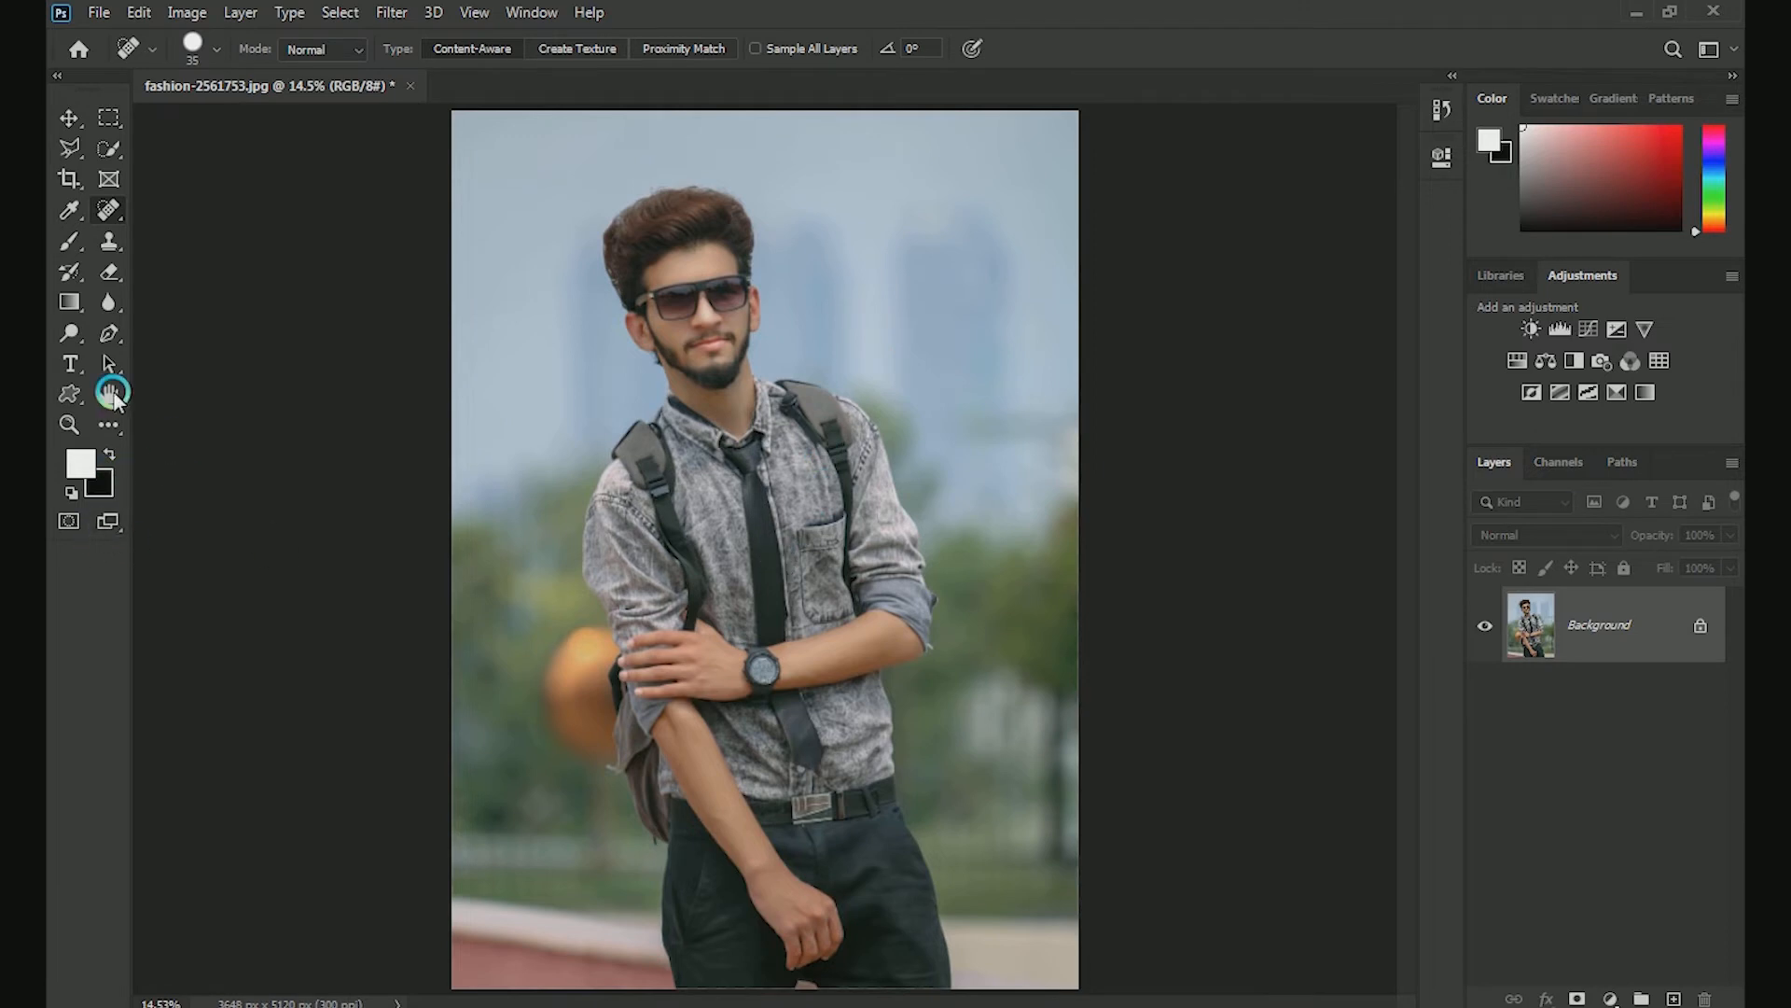
left_click(73, 333)
left_click(883, 632)
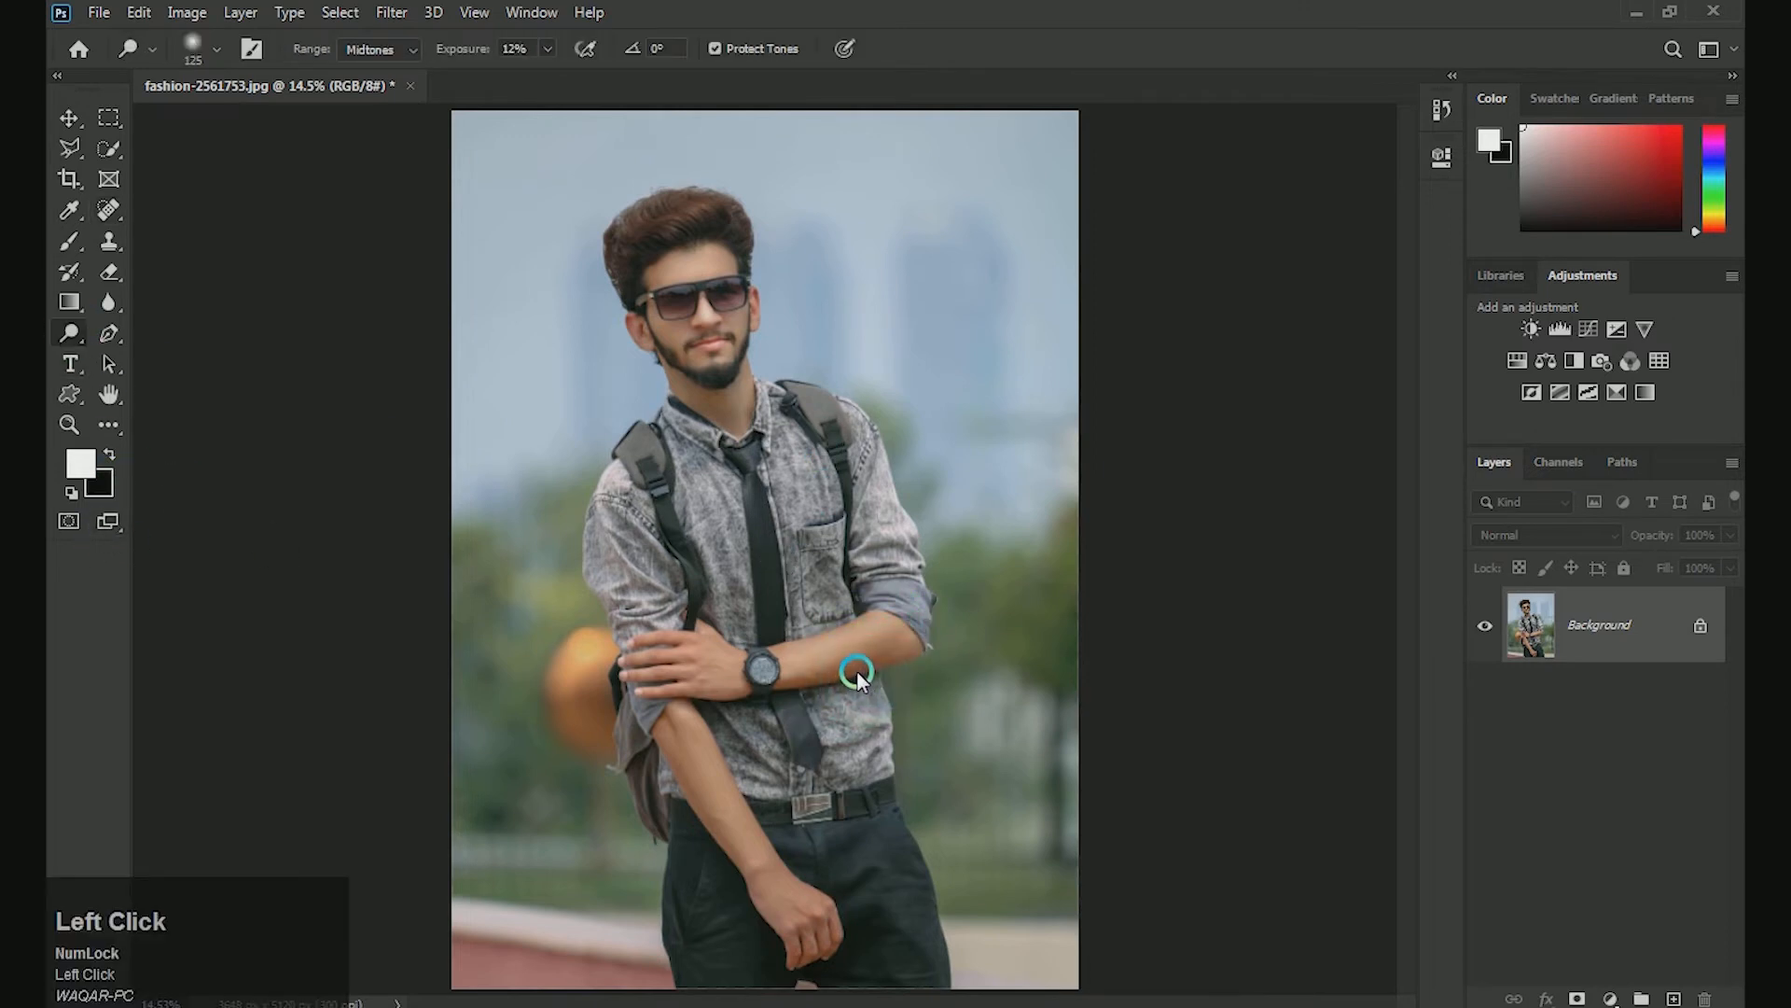
mouse_move(782, 654)
left_mouse_down()
mouse_move(898, 631)
mouse_move(821, 673)
mouse_move(754, 685)
left_mouse_up()
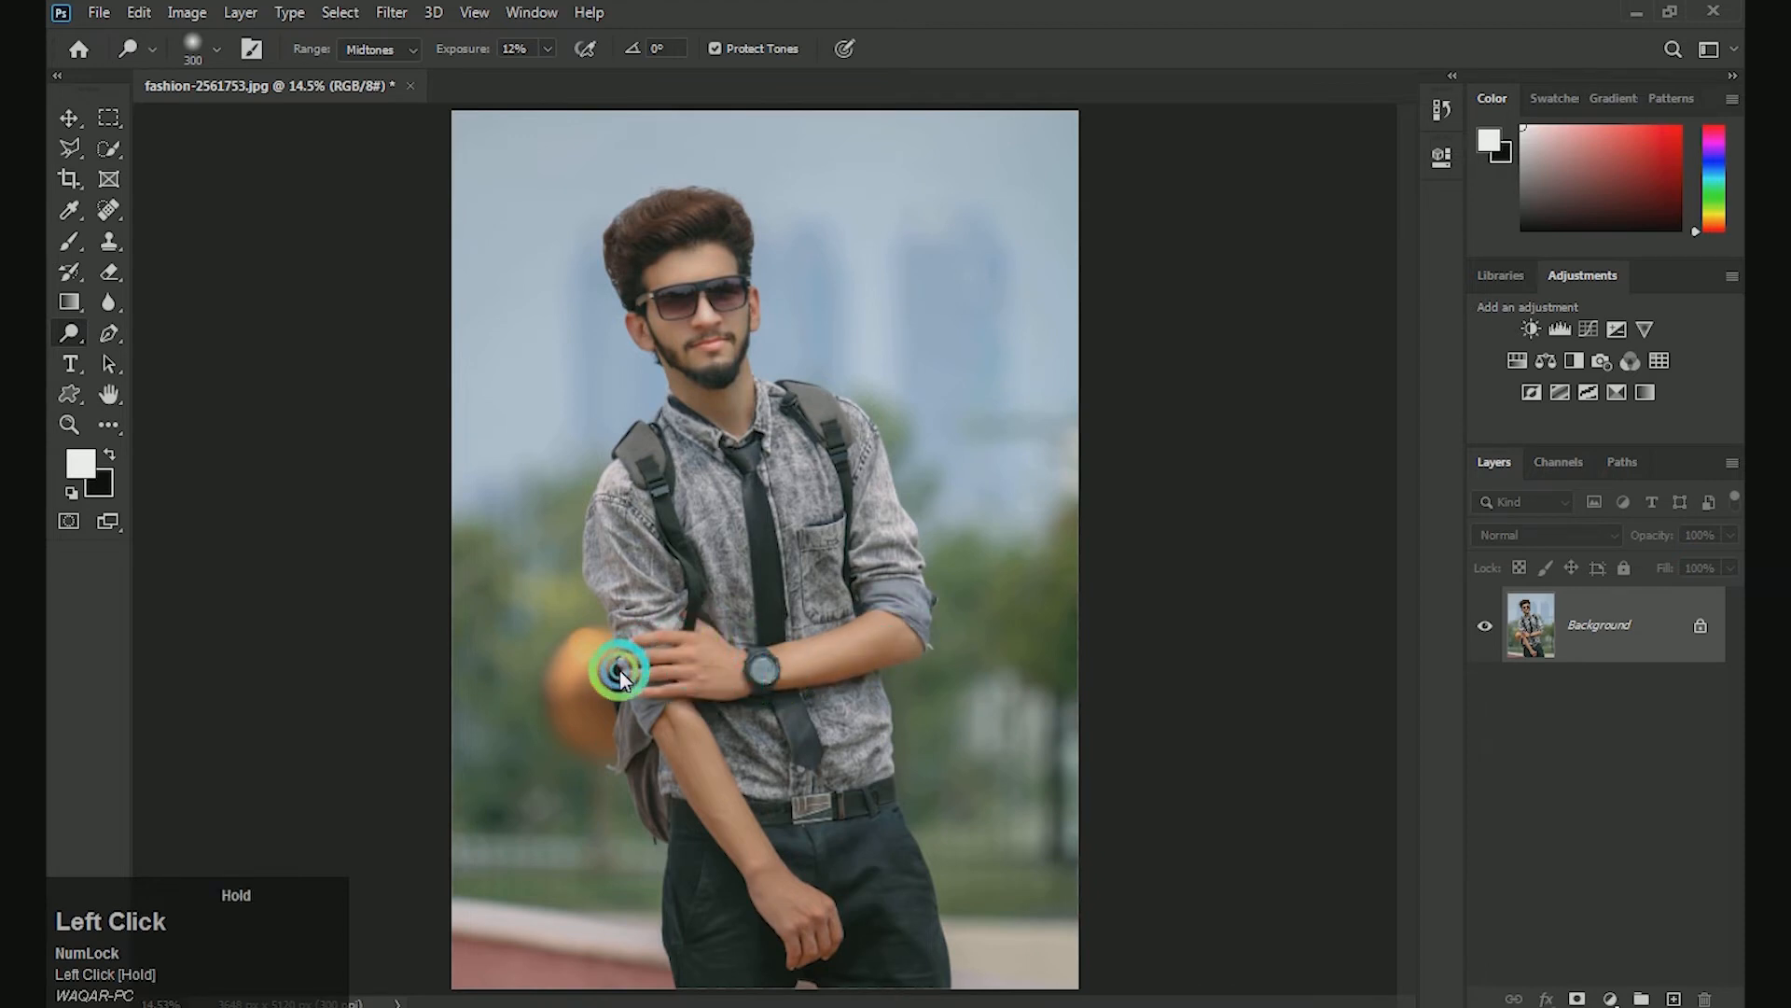
left_click_drag(620, 671, 708, 672)
mouse_move(699, 772)
left_mouse_down()
mouse_move(831, 944)
mouse_move(751, 868)
mouse_move(683, 752)
left_mouse_up()
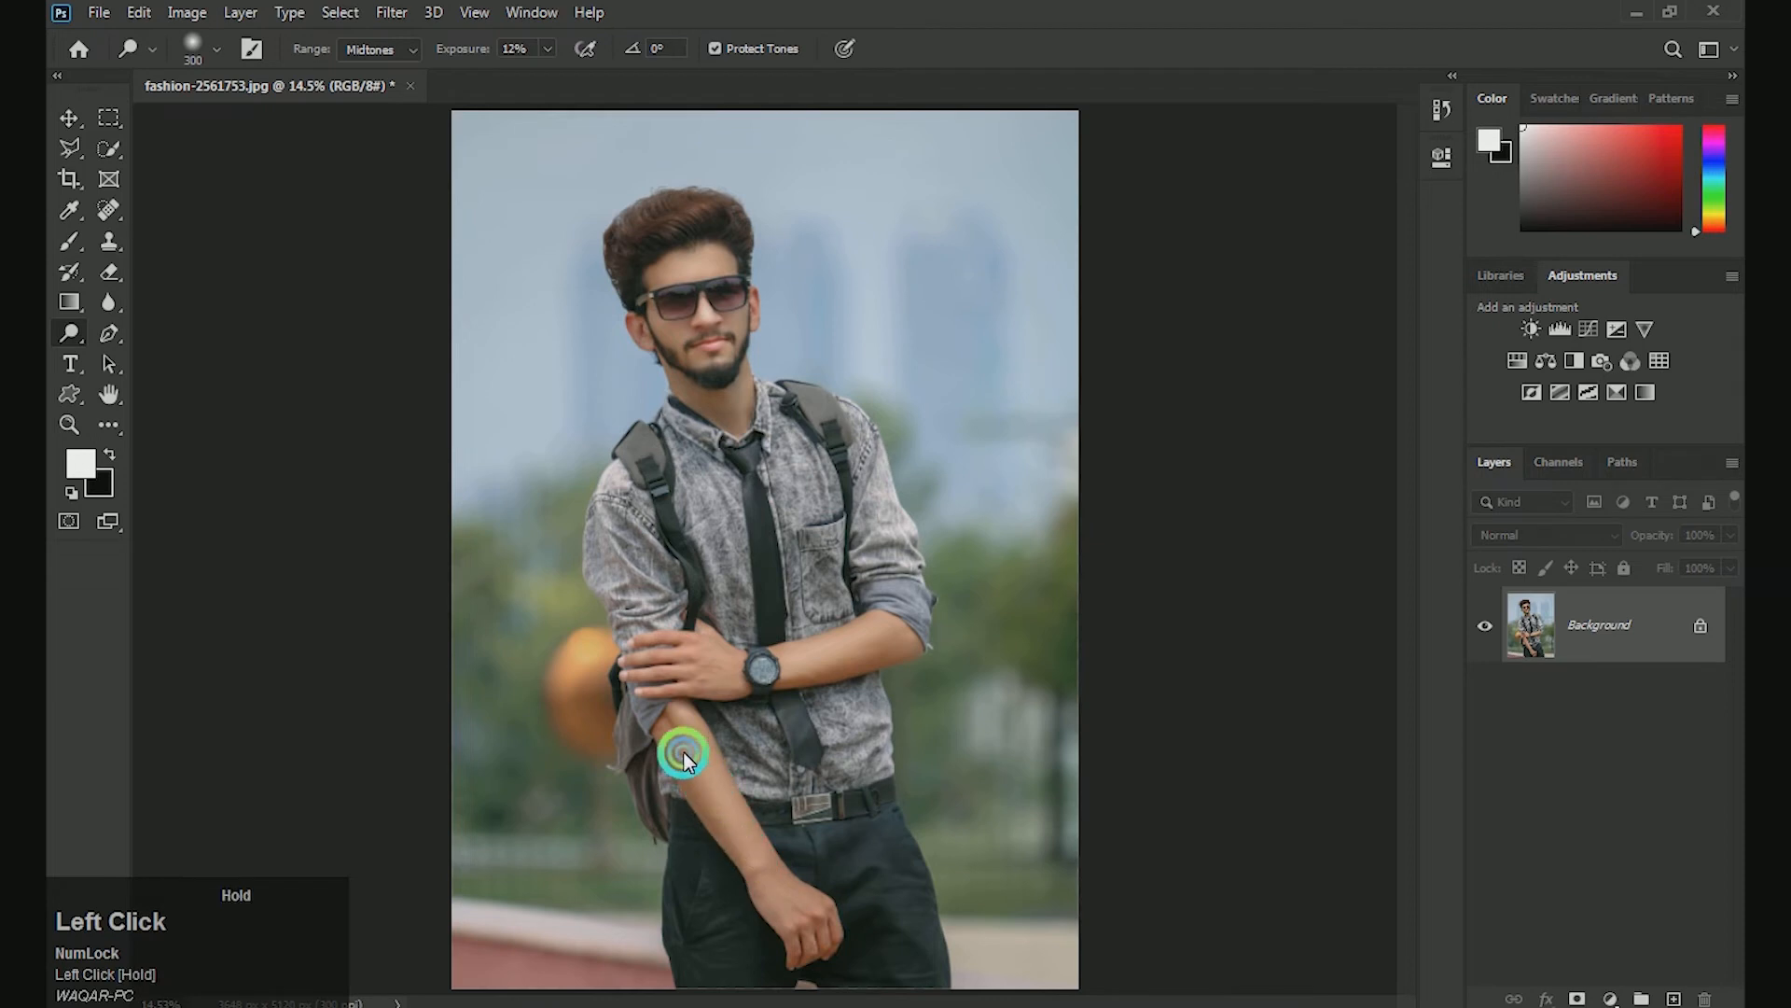
left_click(764, 726)
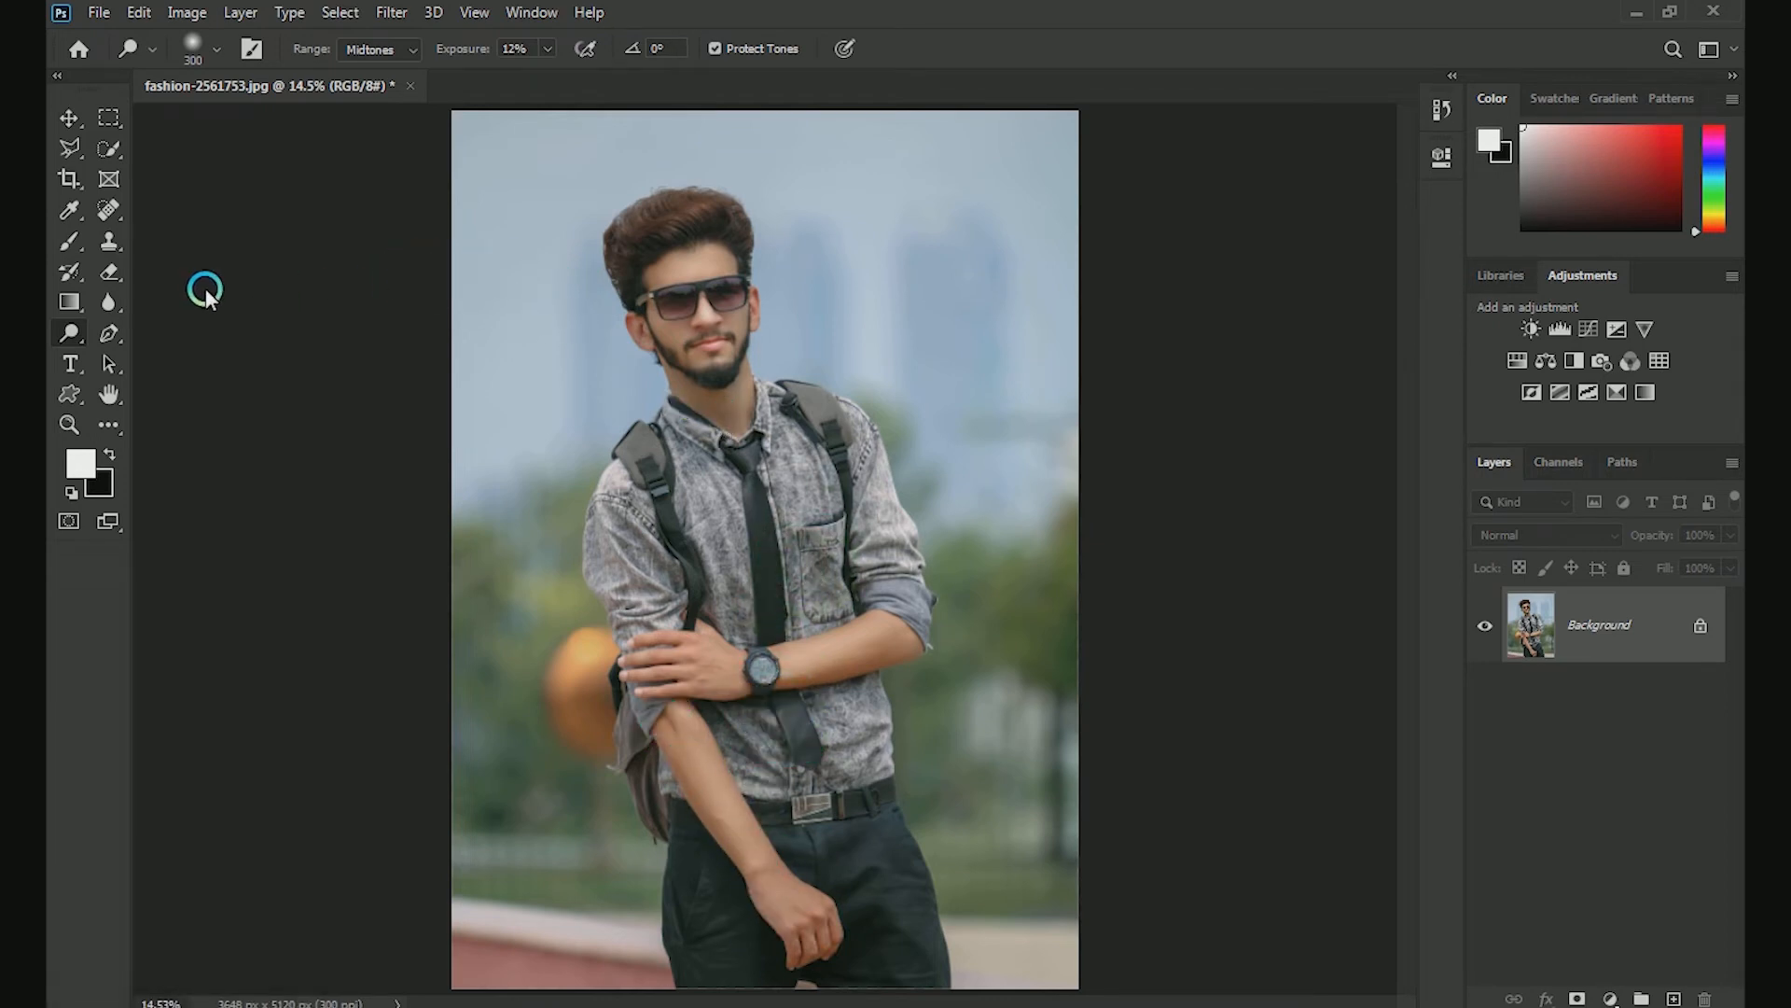
Step: Select the man with the Object Selection Tool and invert the selection to target the background
right_click(110, 151)
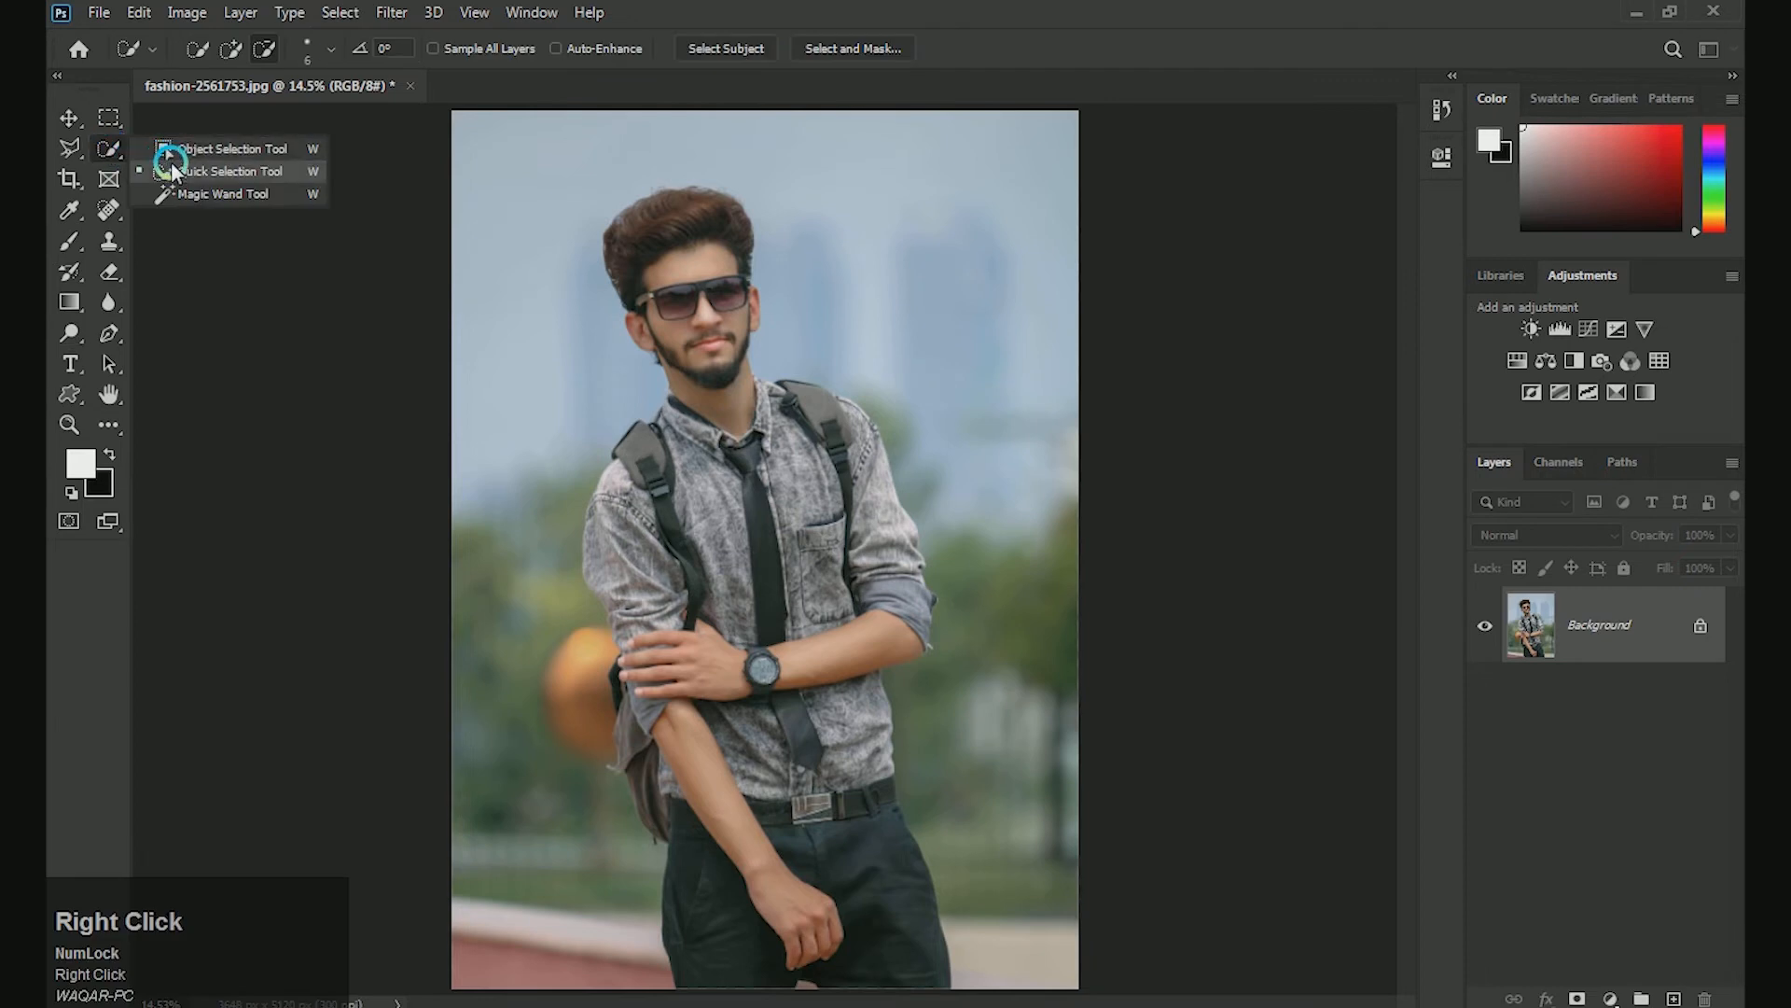
left_click(170, 149)
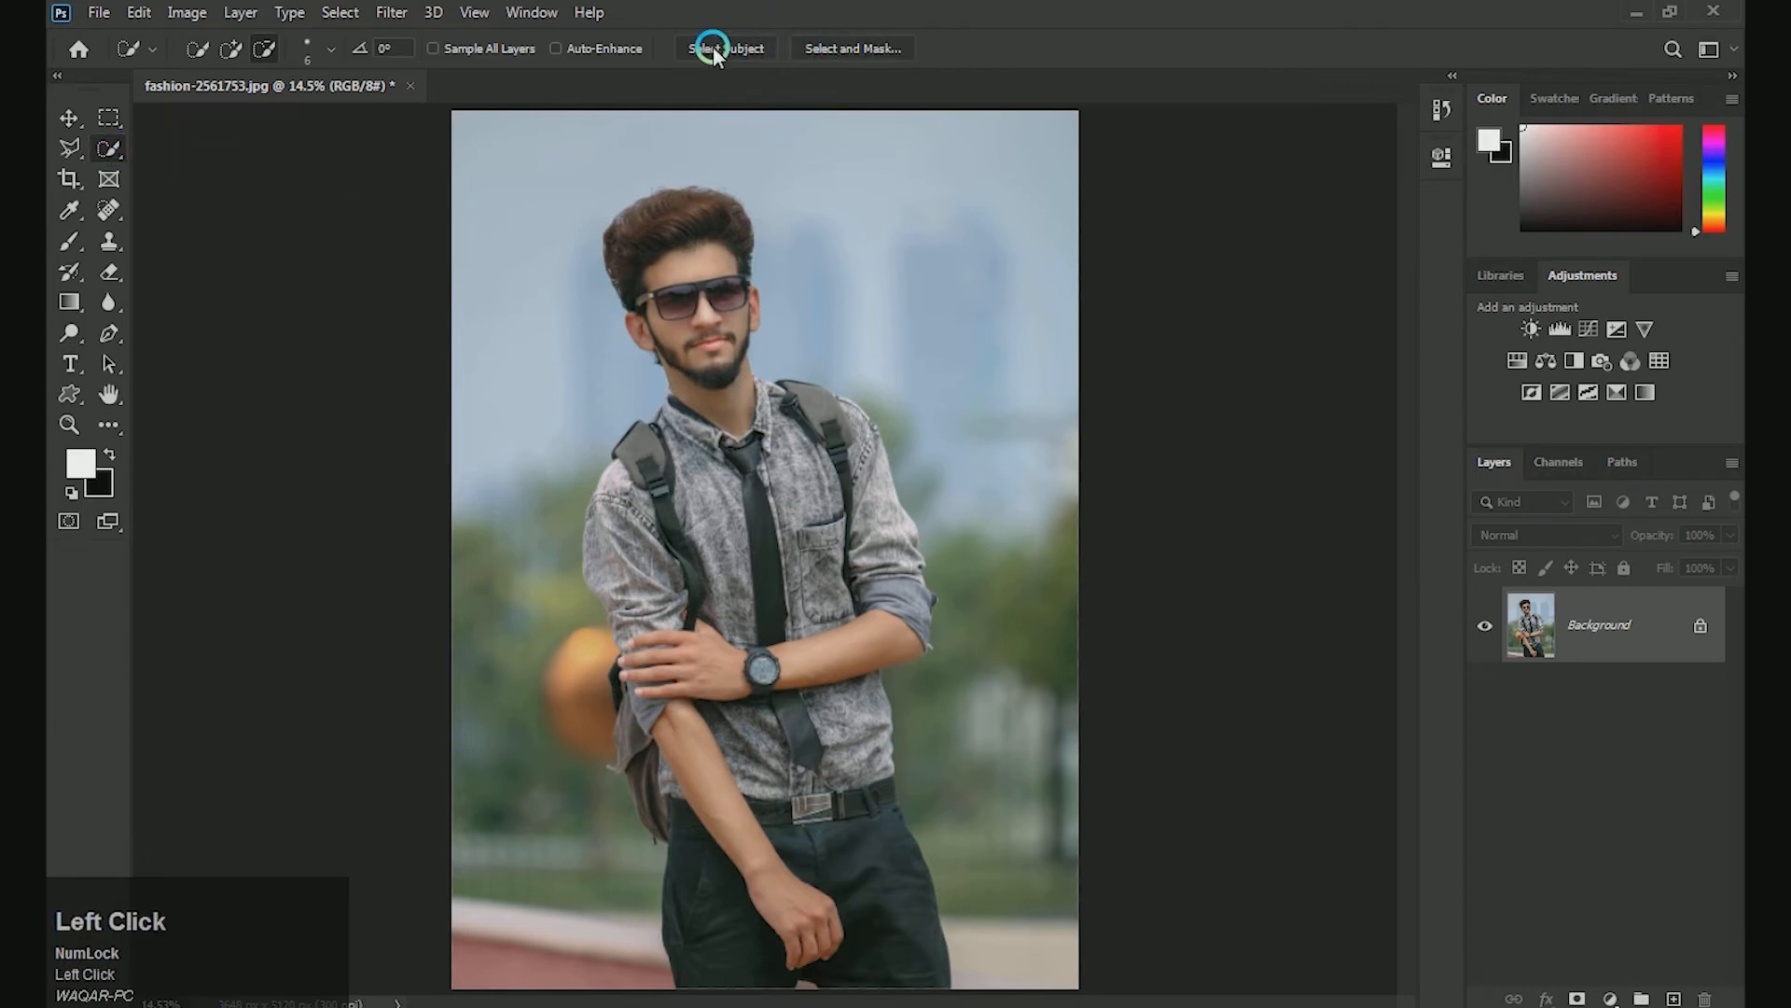
left_click(114, 149)
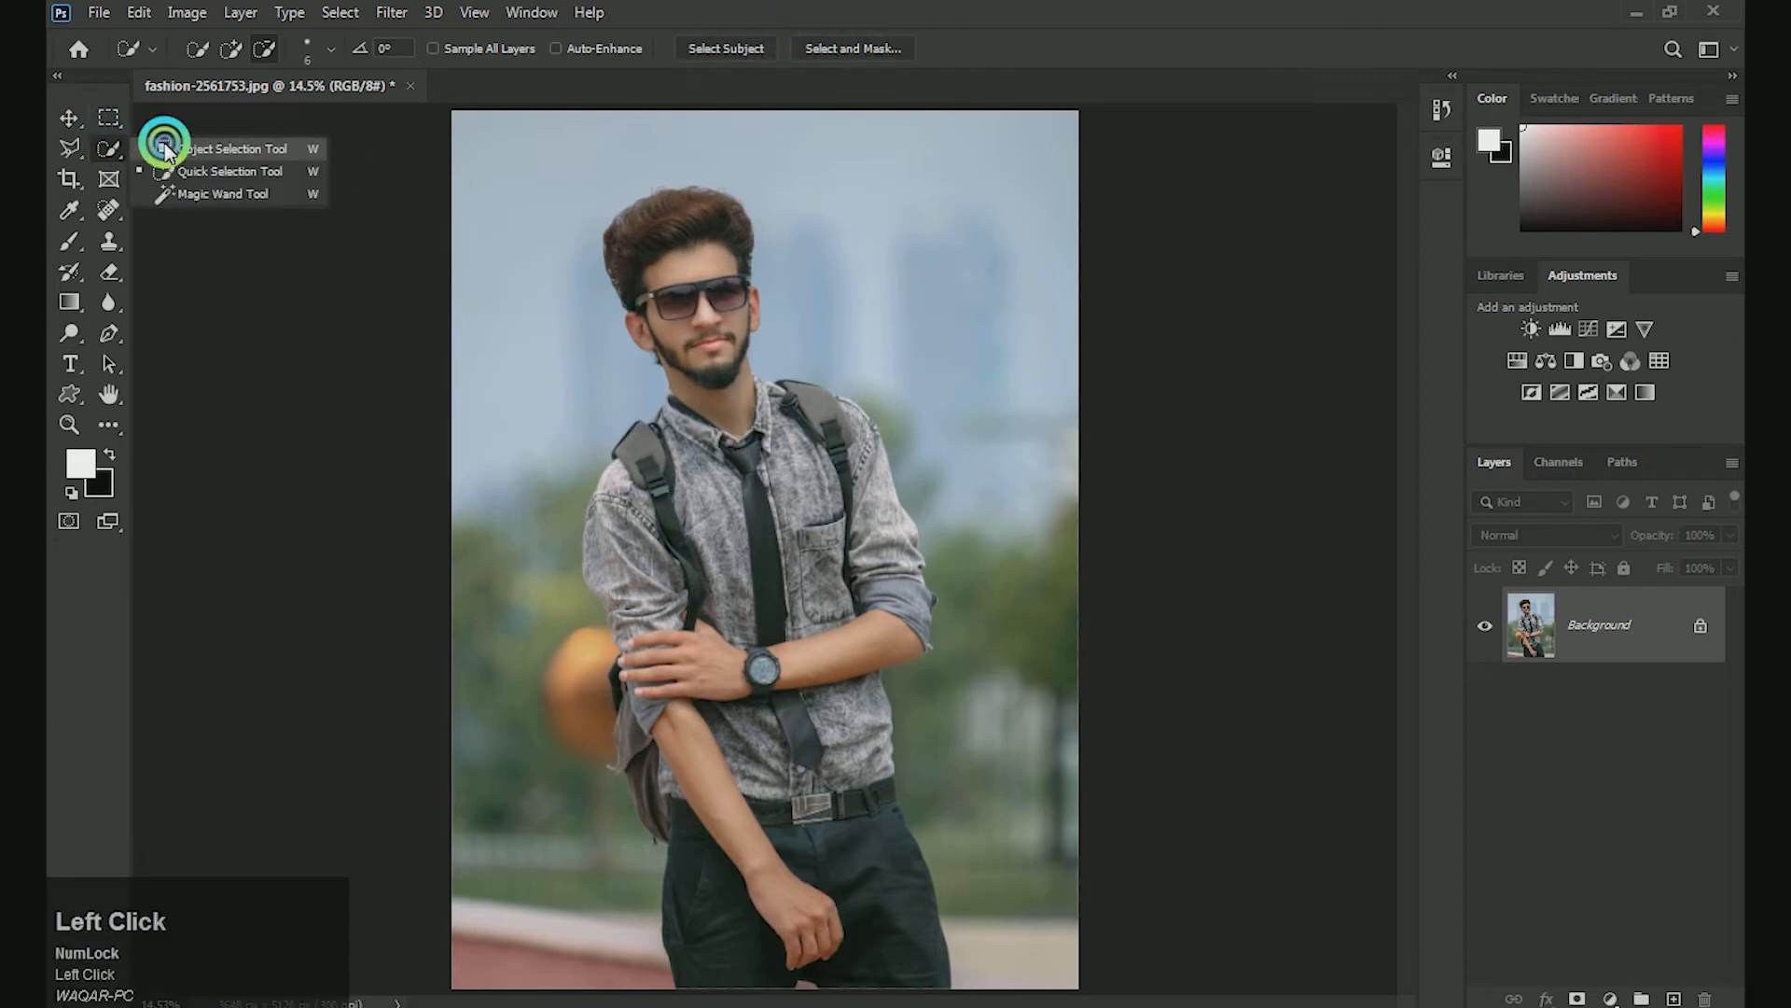
left_click(160, 140)
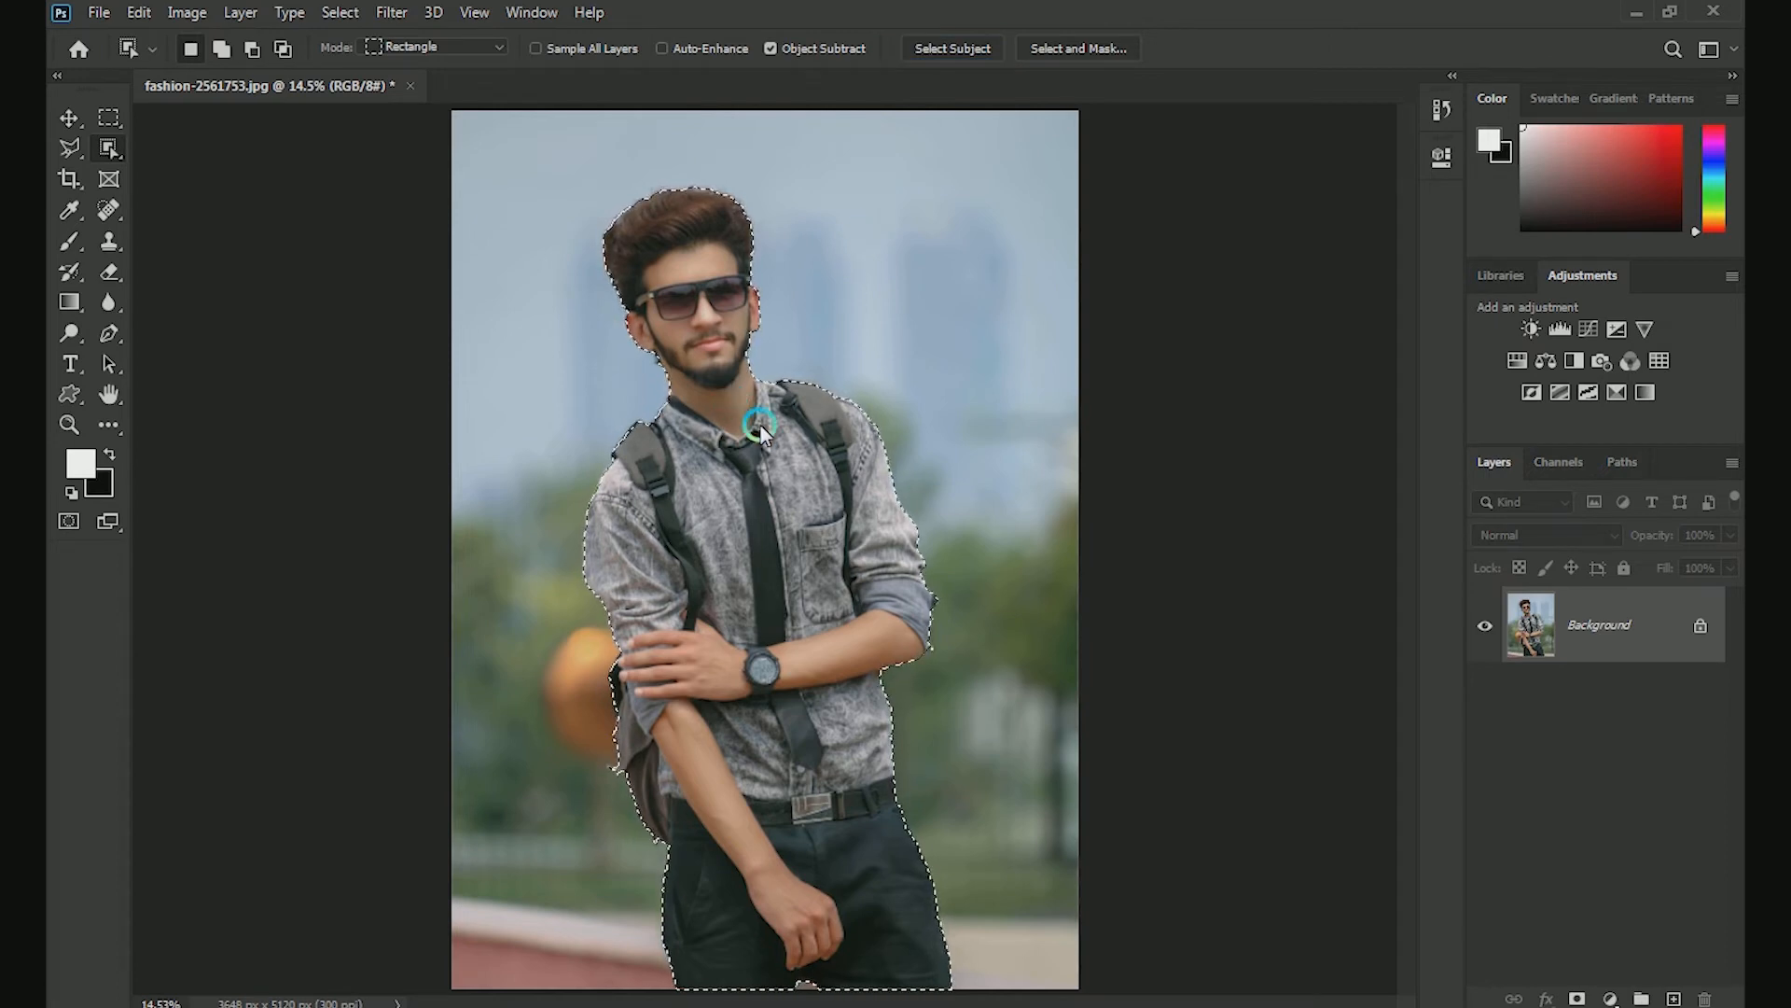
key("ctrl+shift+i")
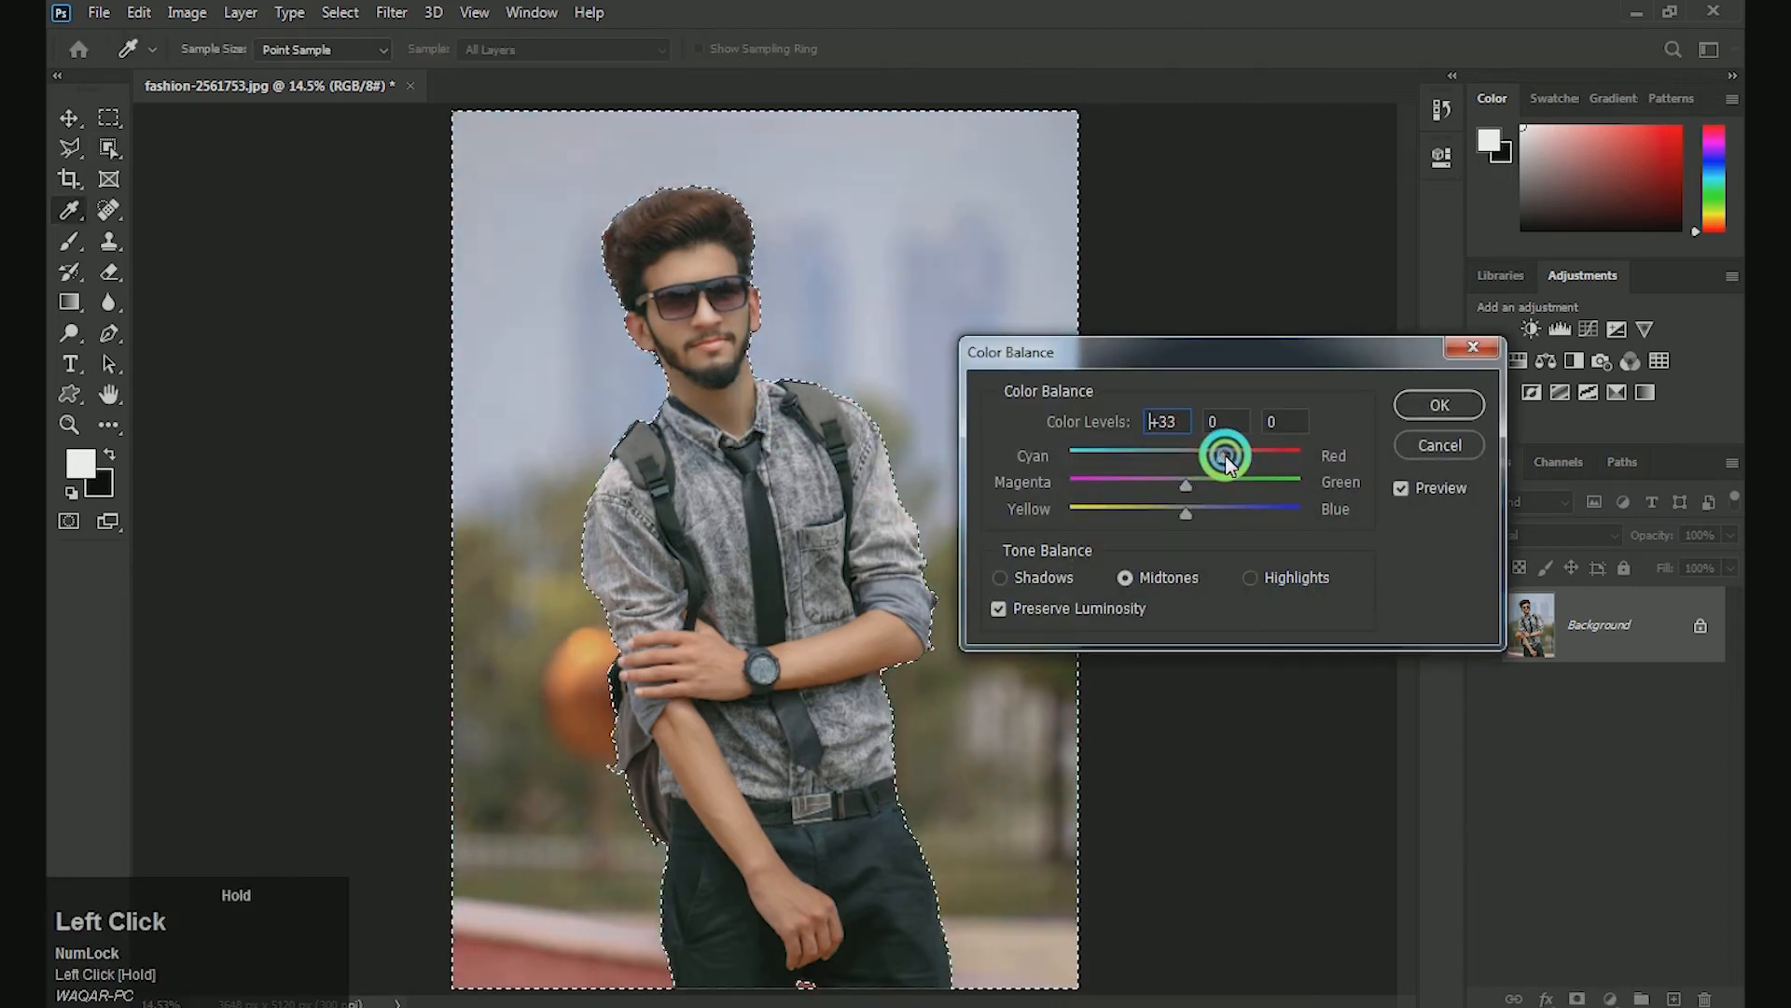
Step: Warm the selected background with Color Balance midtones at +53, -14 and -27, and clear the selection
left_click_drag(1255, 459, 1326, 460)
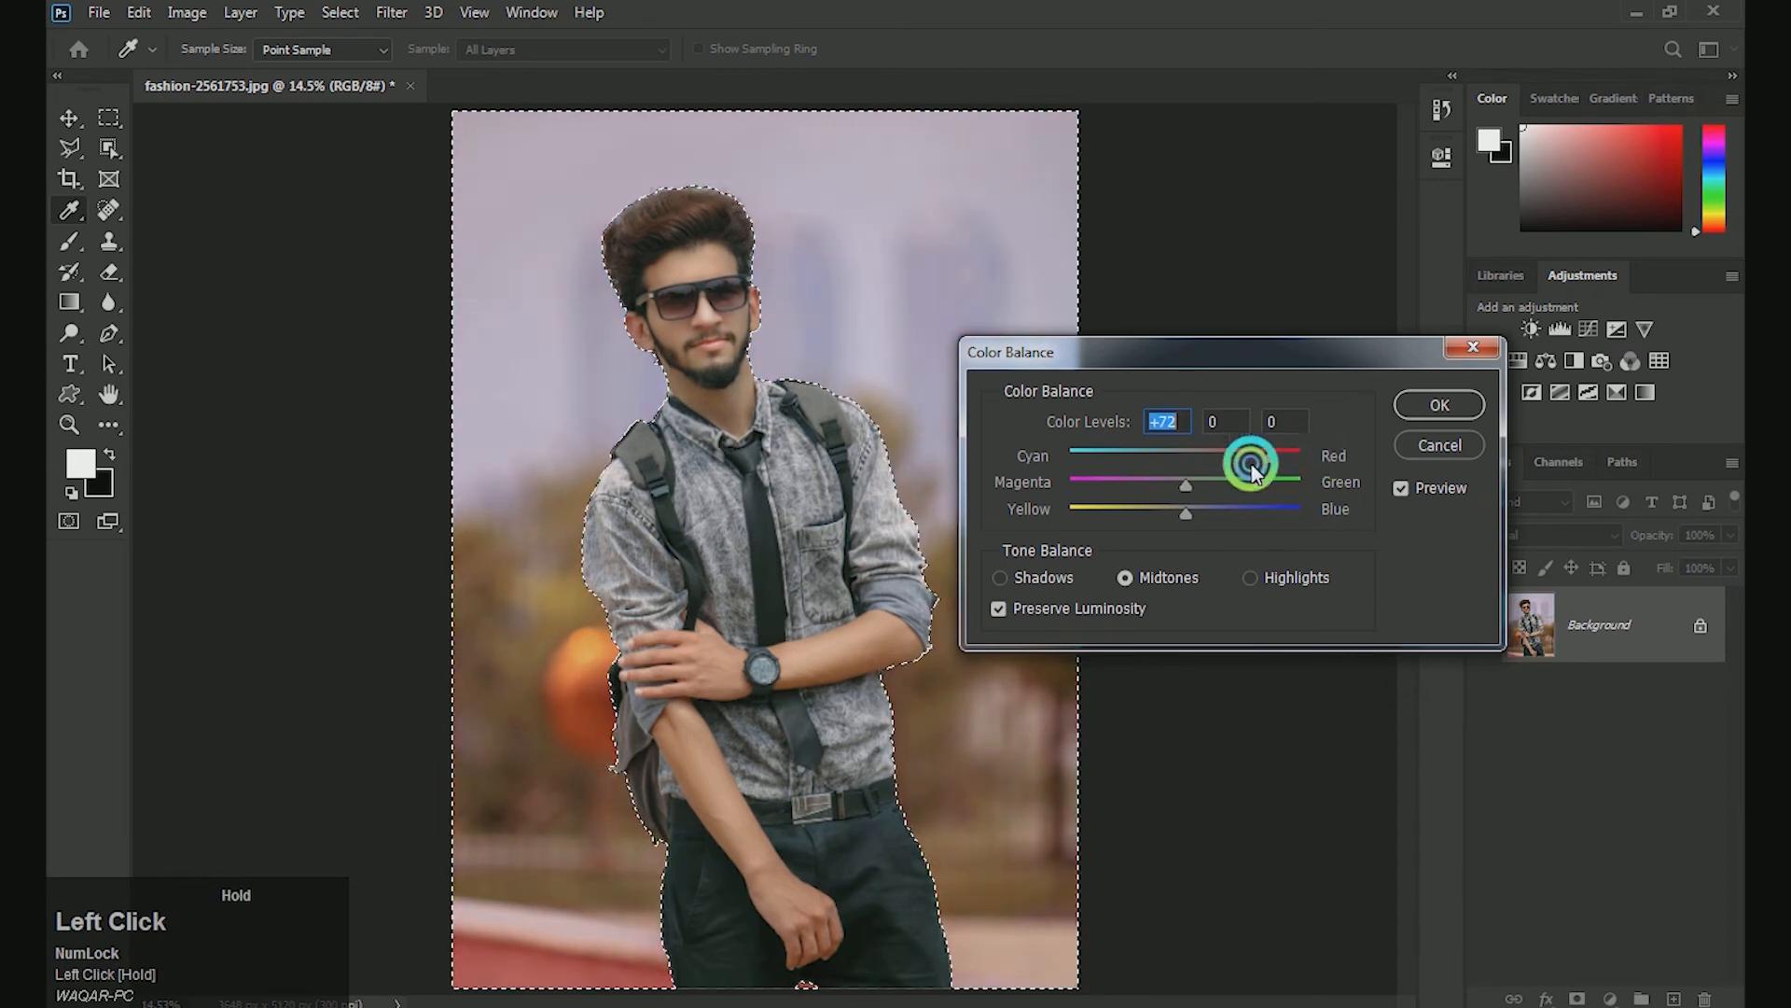
left_click_drag(1168, 516, 1047, 513)
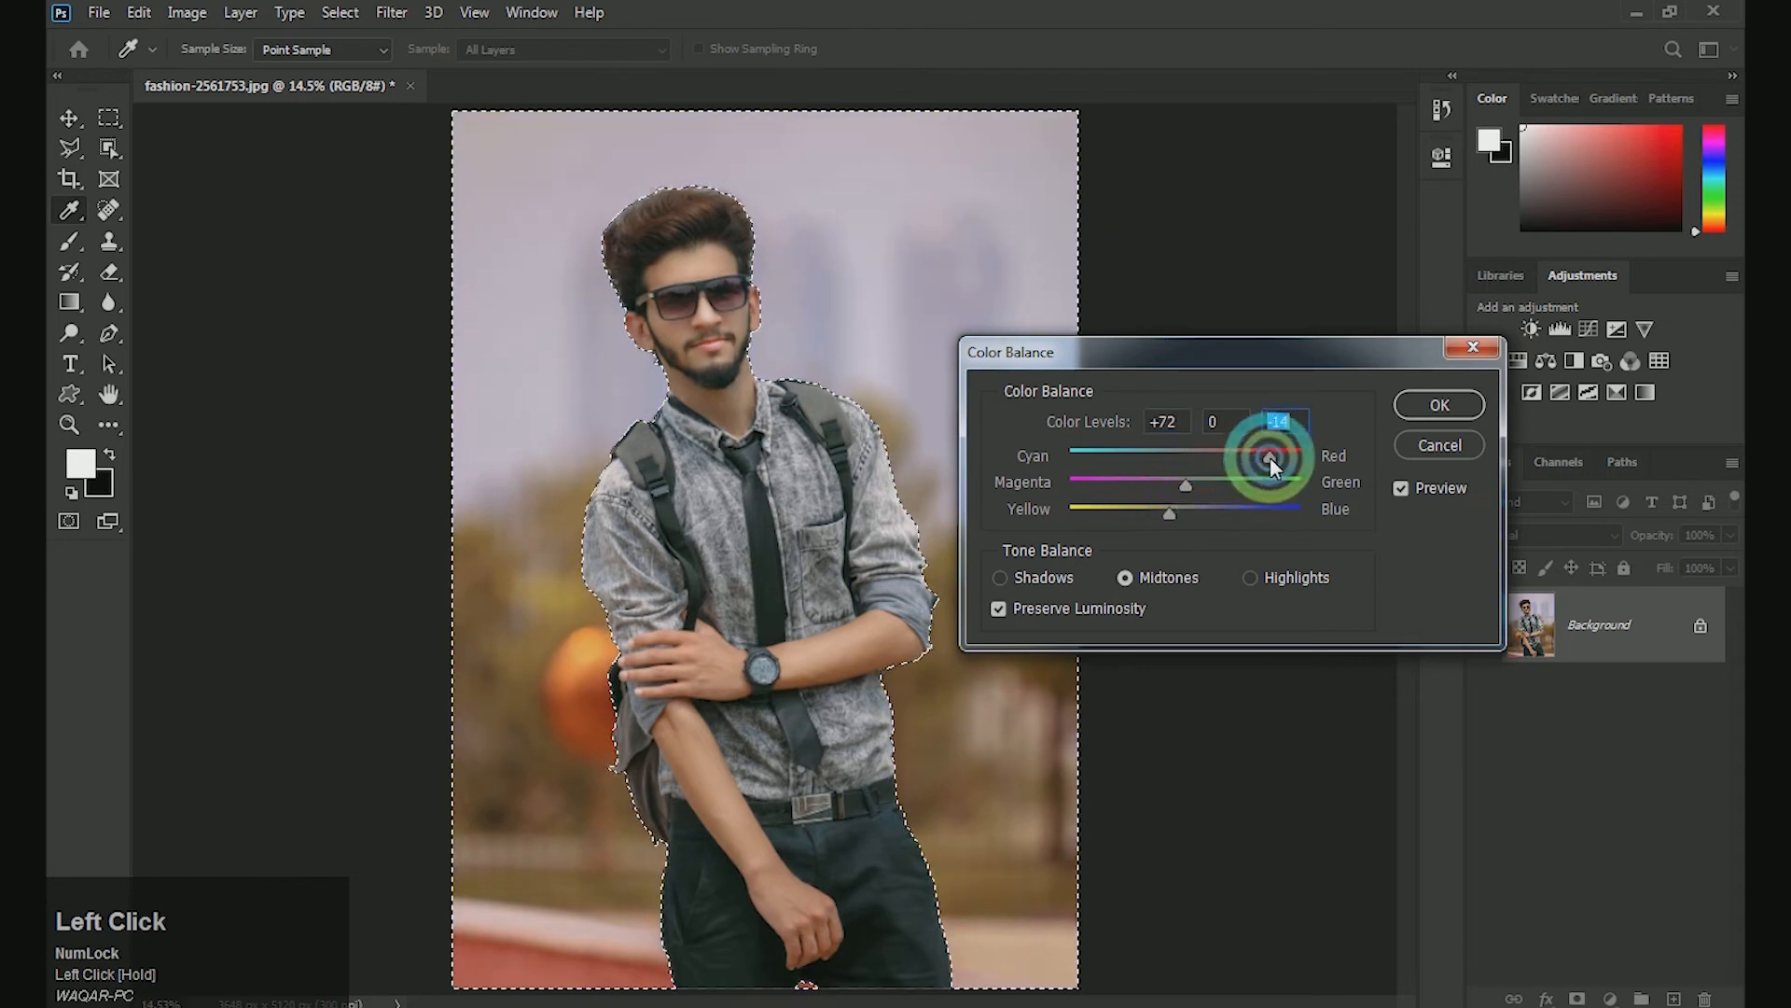
mouse_move(1265, 455)
left_mouse_down()
mouse_move(1171, 488)
mouse_move(1107, 484)
mouse_move(1155, 489)
mouse_move(1243, 452)
left_mouse_up()
left_click_drag(1171, 511, 1160, 504)
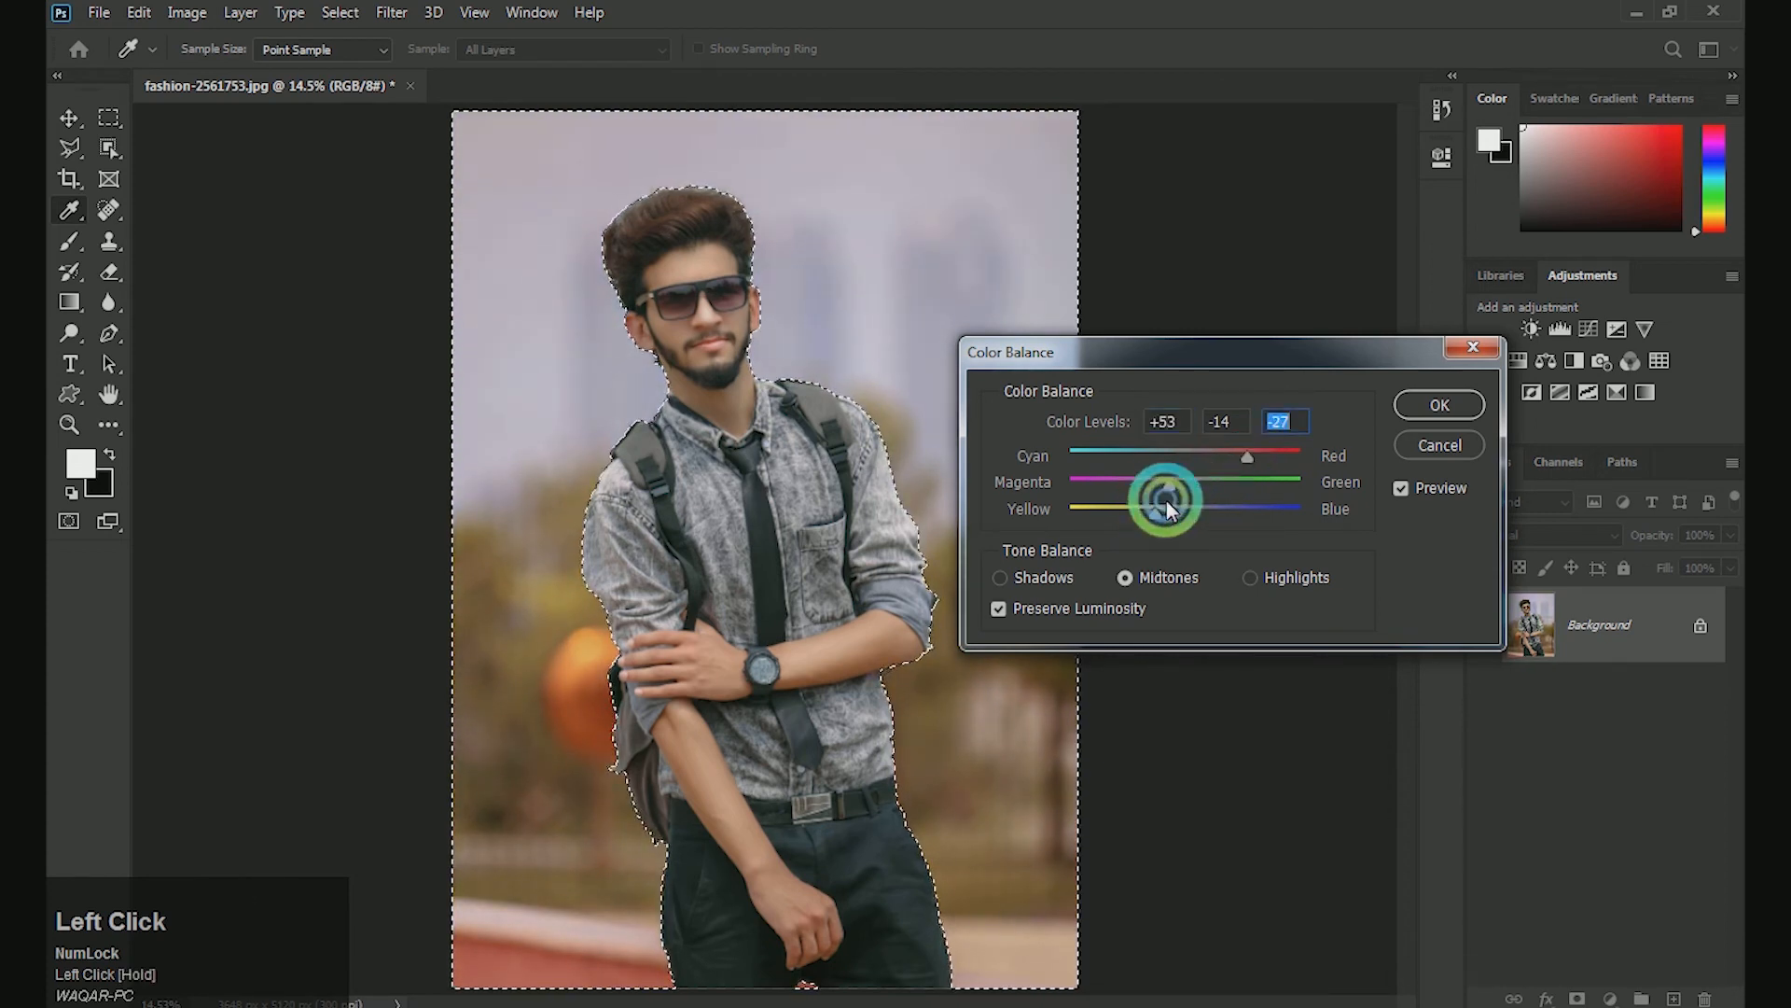
left_click(1435, 404)
key("ctrl+d")
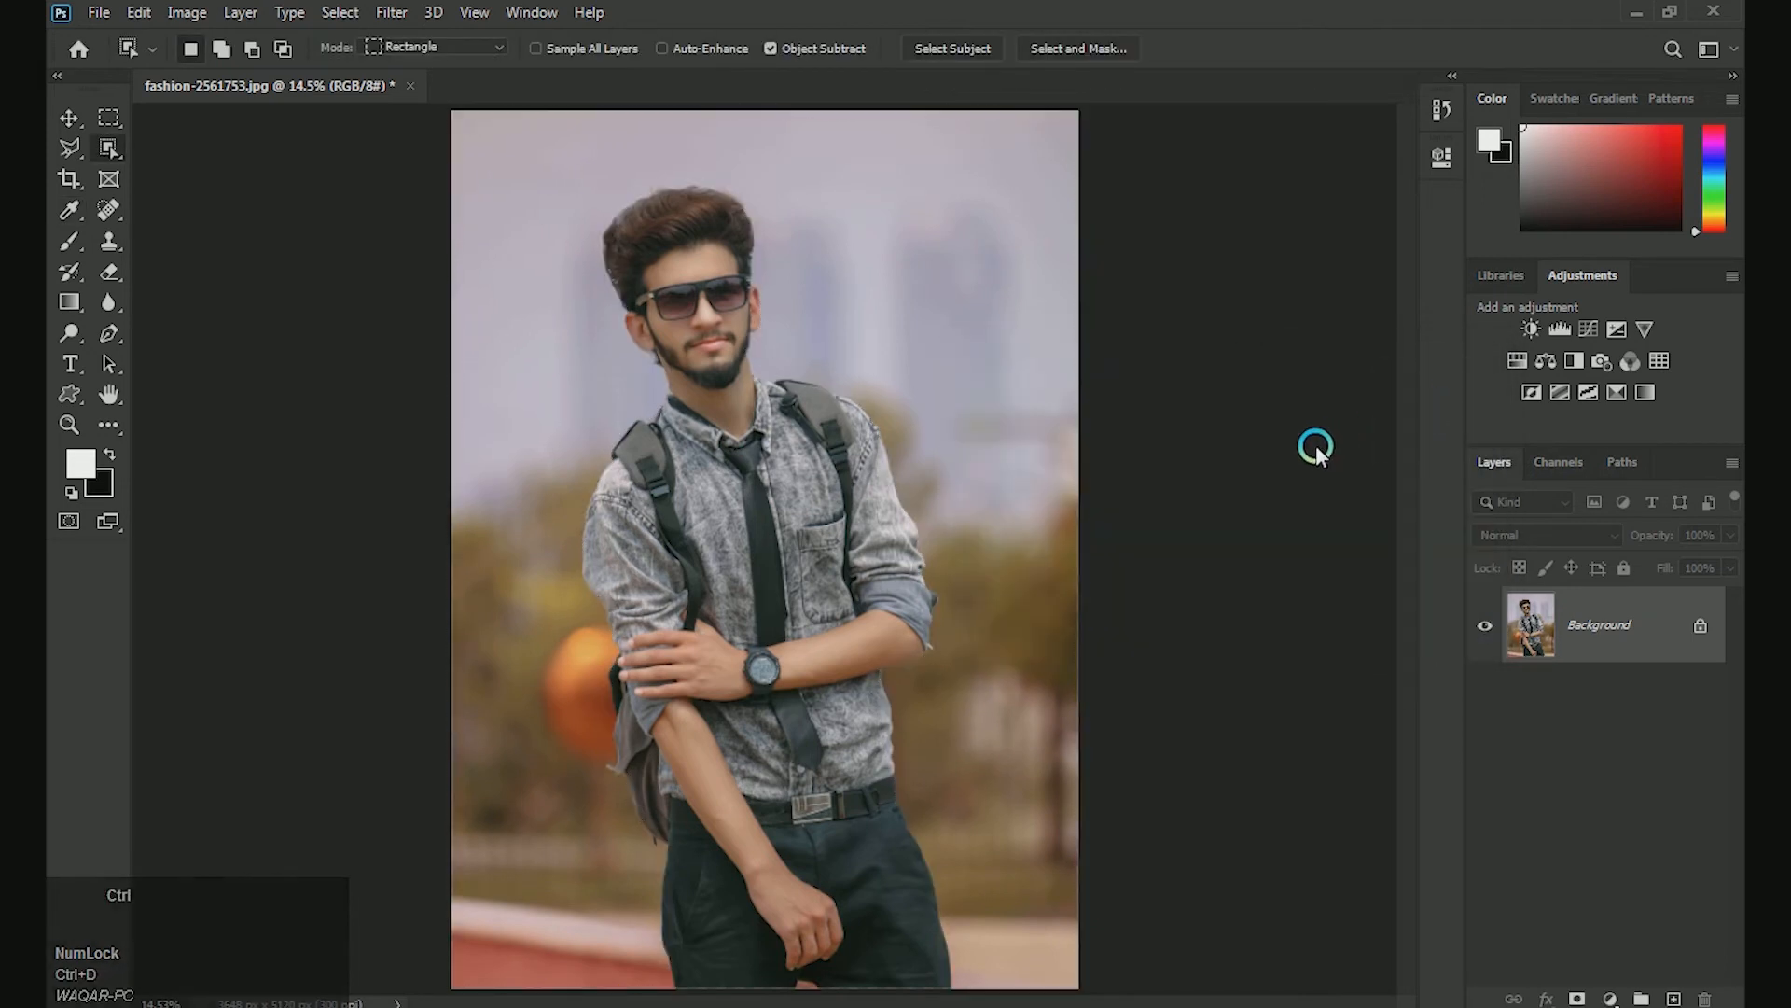
Step: Increase the Black amount of the Greens with a Selective Color adjustment using the Relative method
key("ctrl+shift+a")
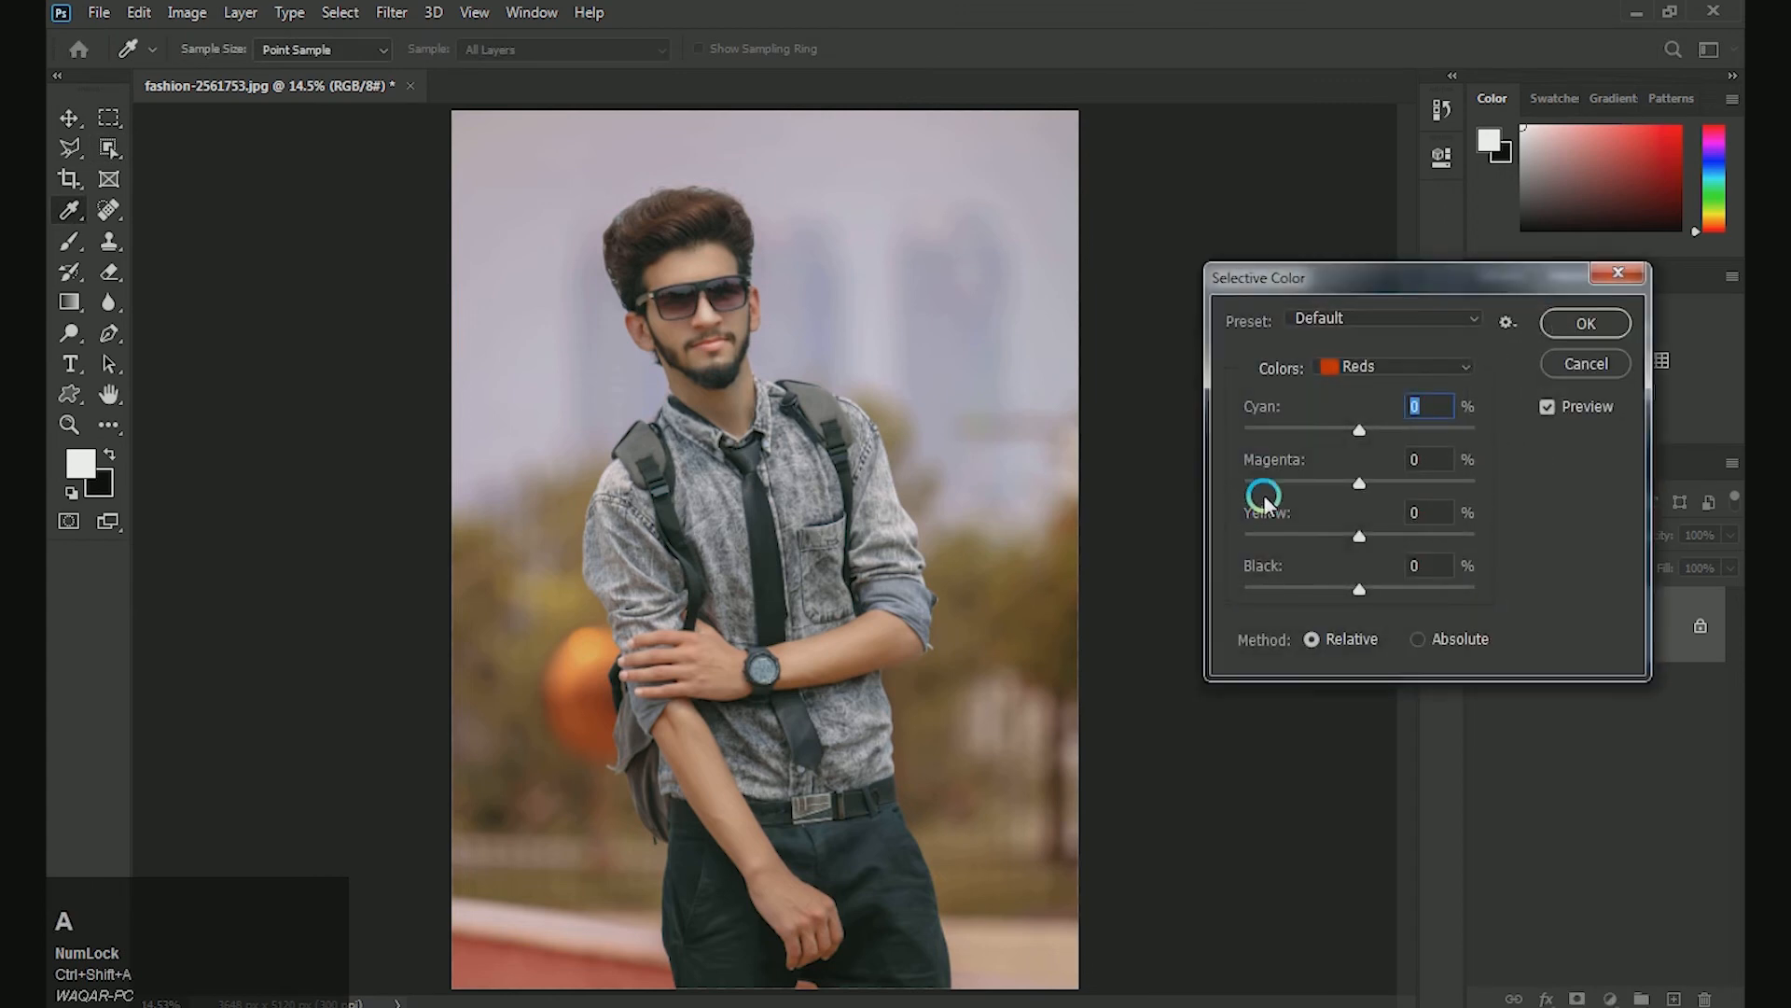
left_click(1349, 373)
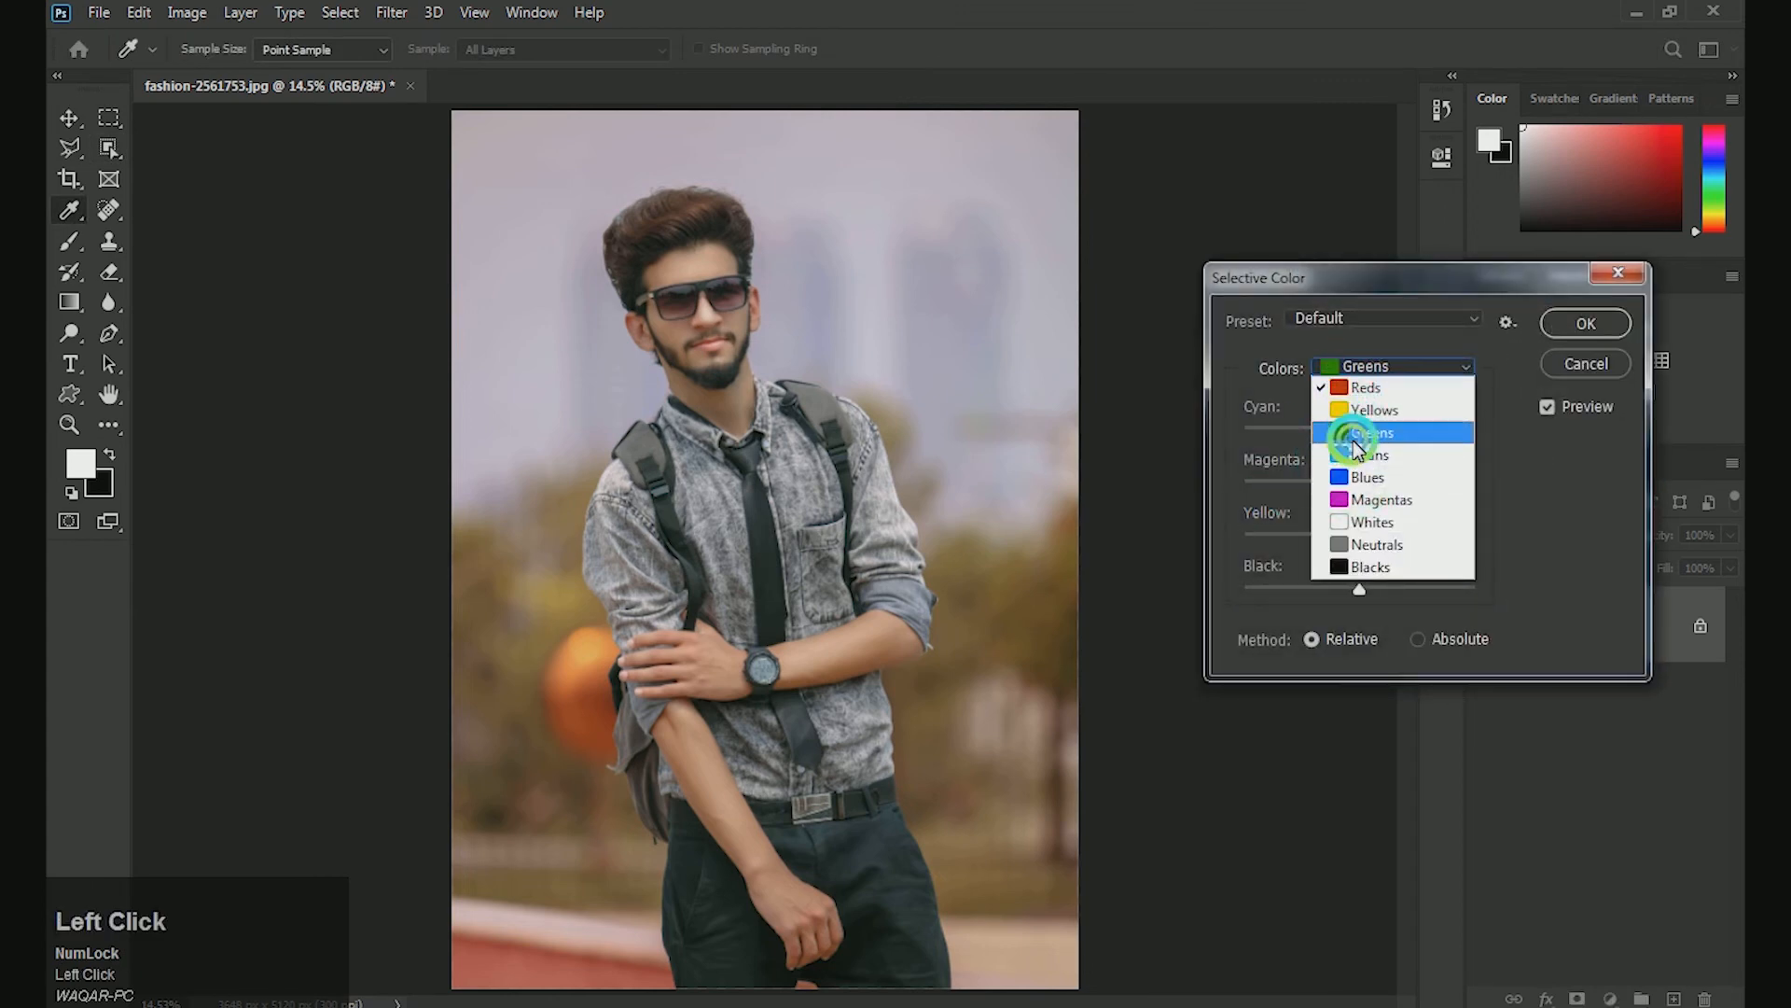
left_click(1352, 398)
left_click_drag(1360, 590, 1483, 583)
left_click_drag(1359, 587, 1511, 588)
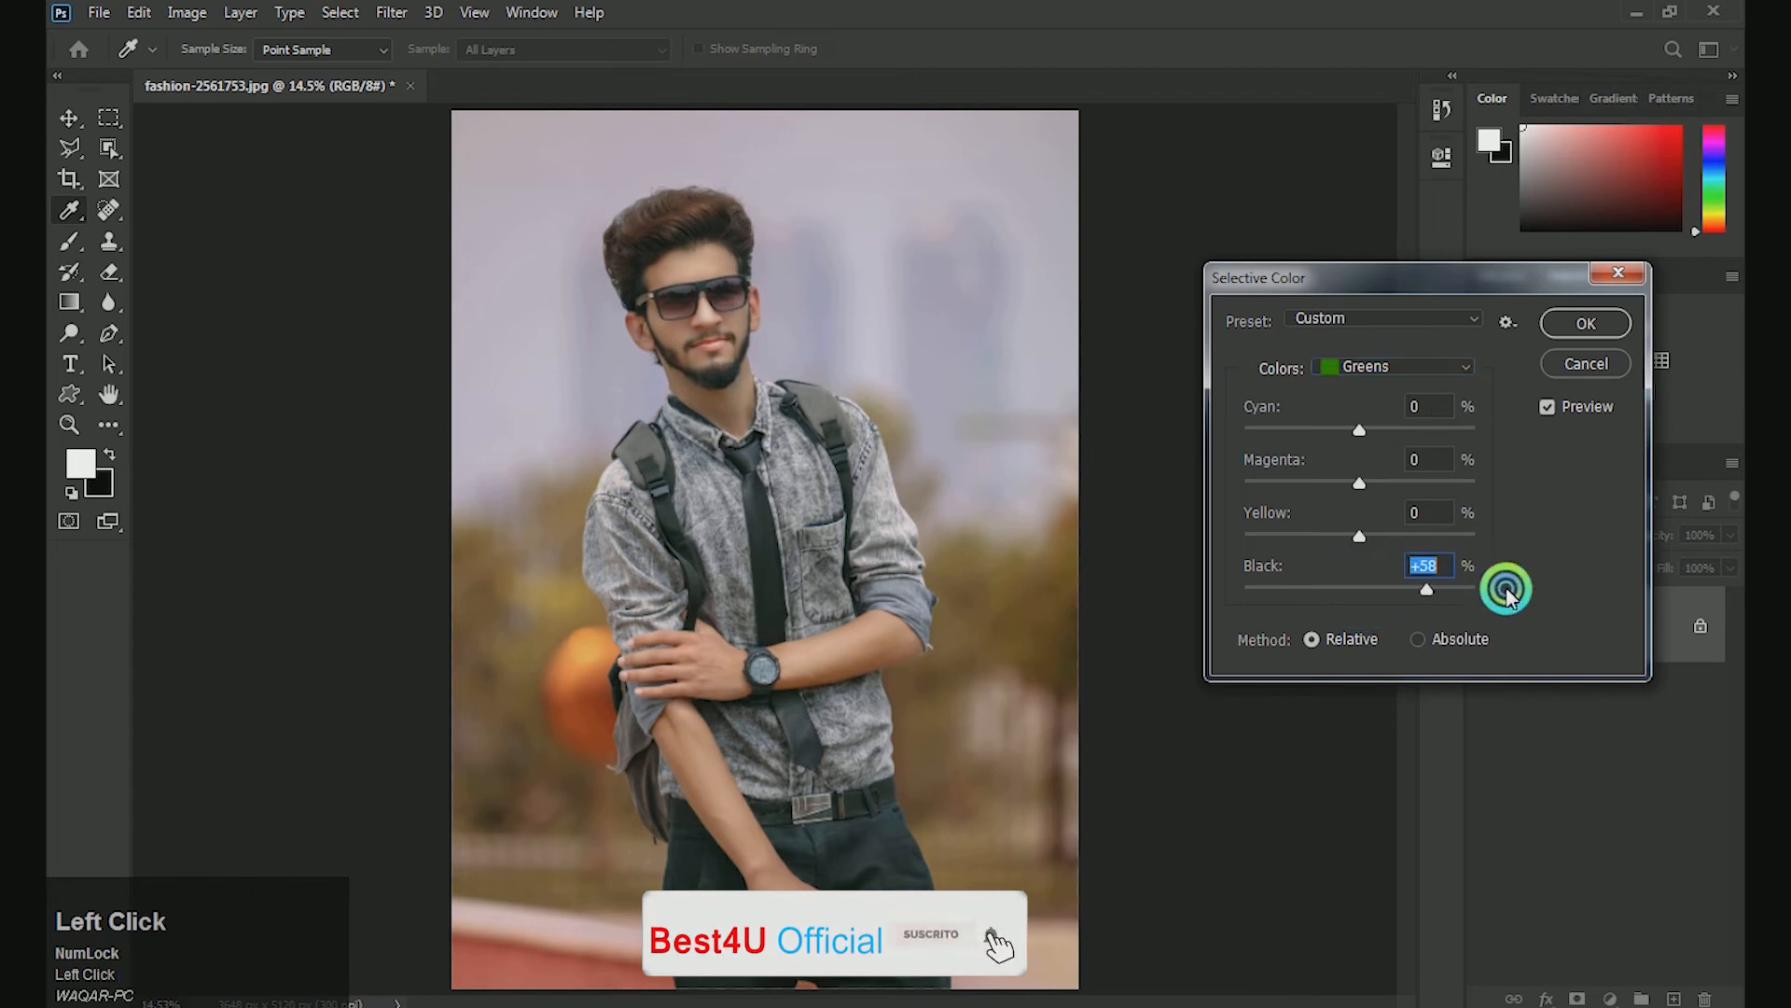
left_click(1586, 323)
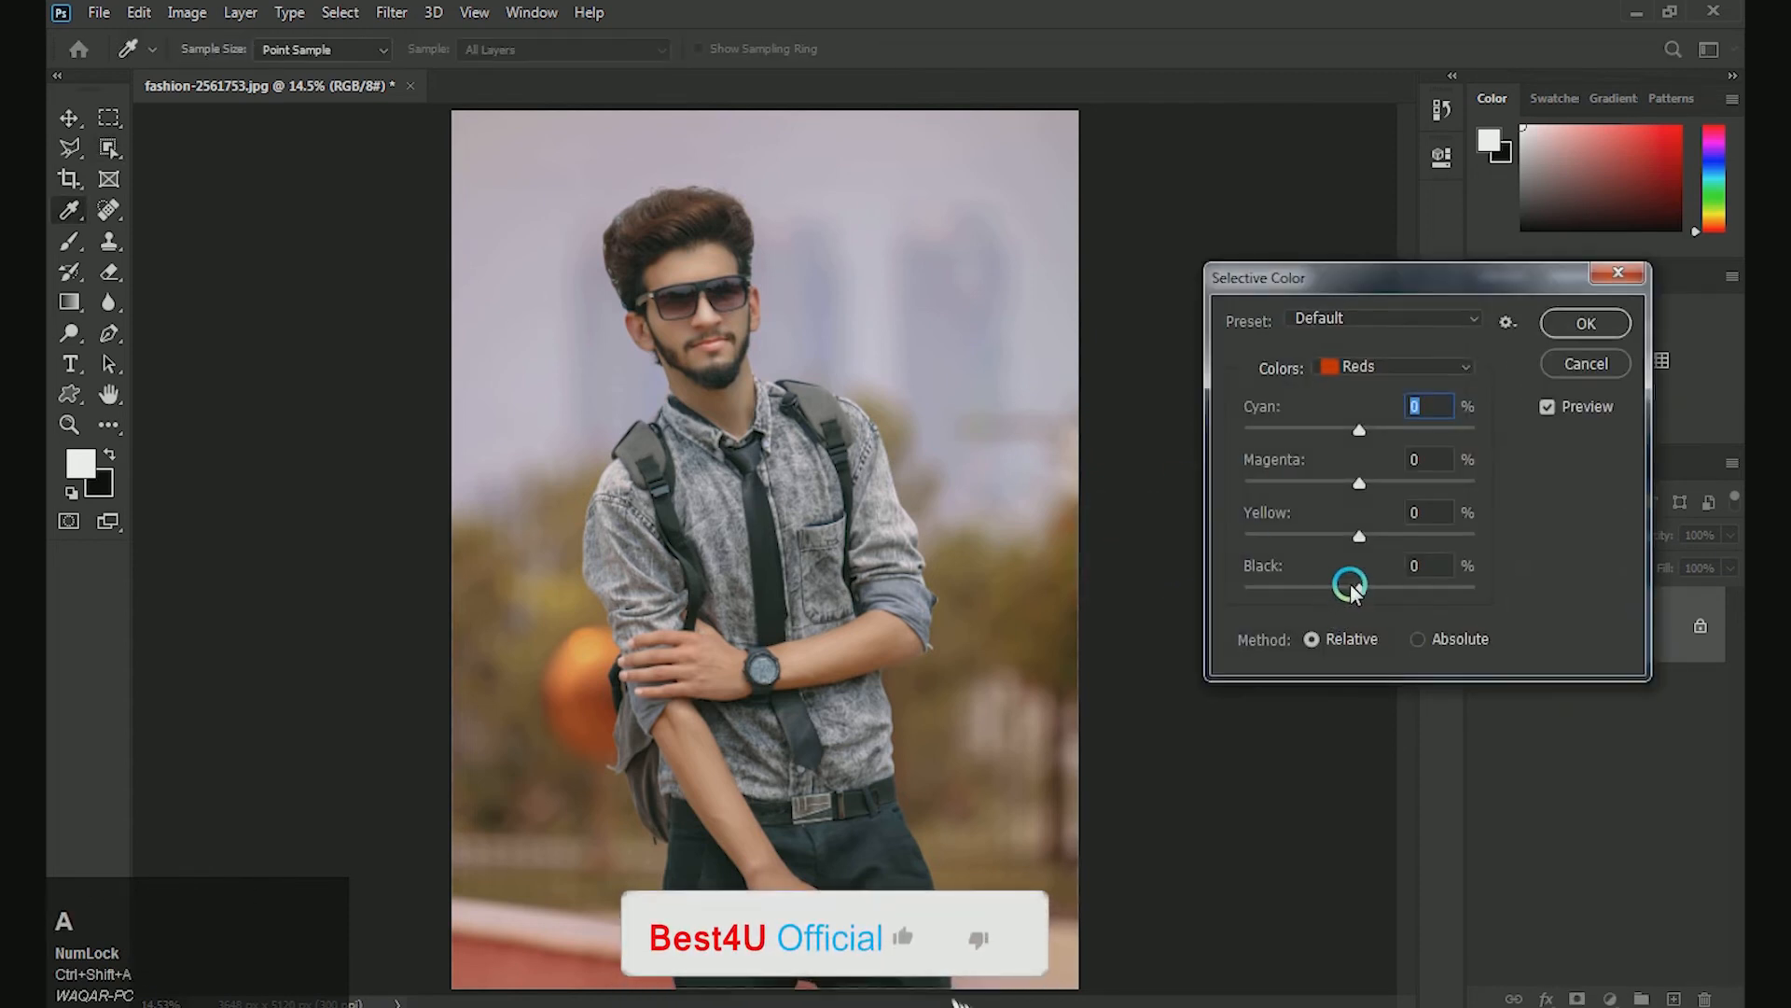
Step: Apply a second Selective Color adjustment with the Black amount of the Reds at +34%
left_click_drag(1359, 586, 1398, 590)
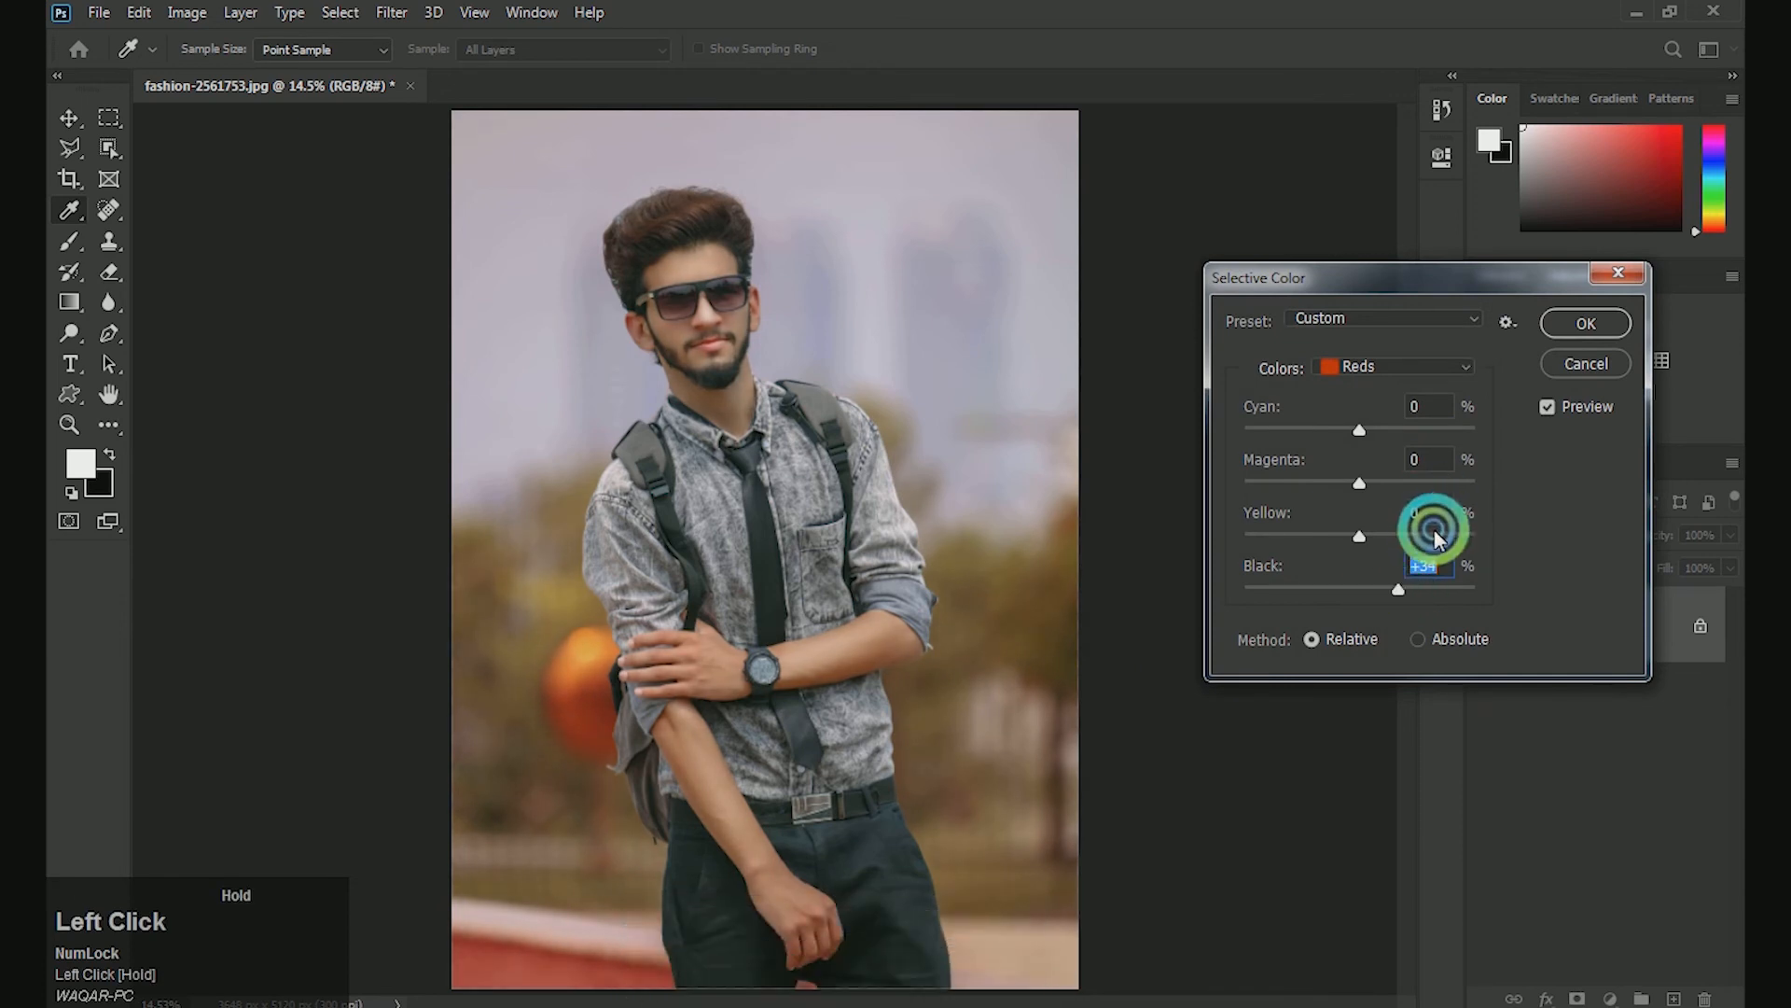
left_click(1567, 322)
left_click(1155, 388)
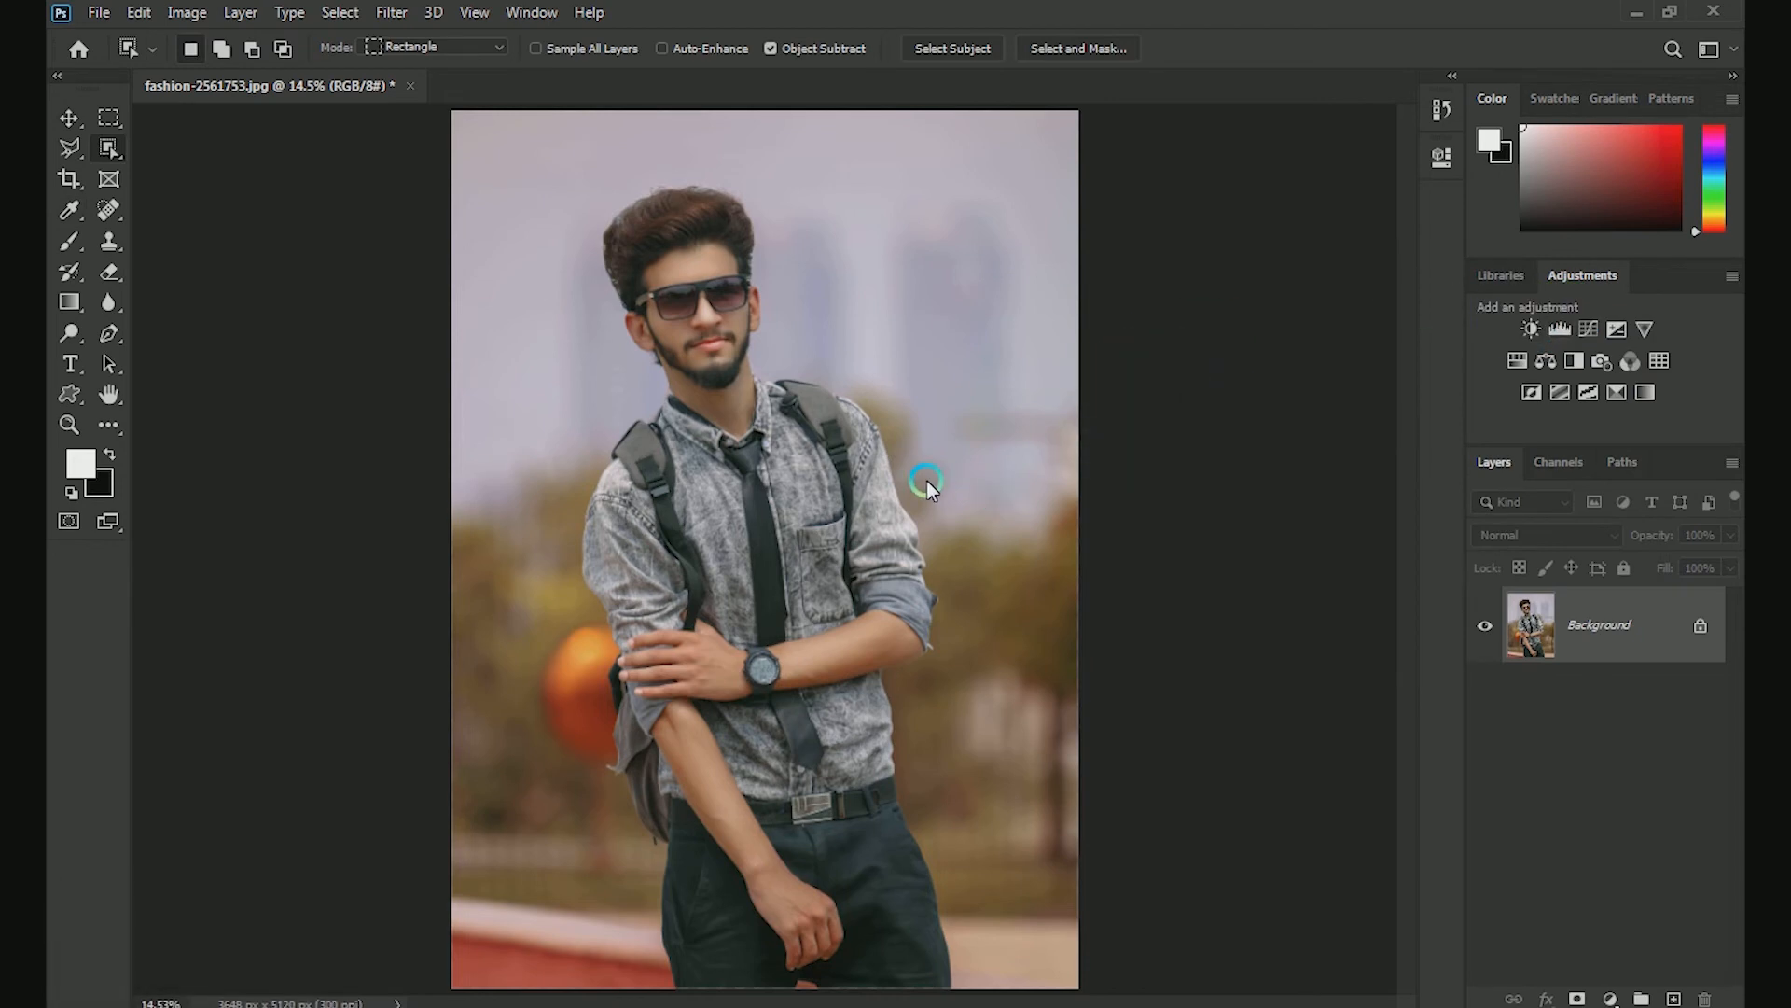
key("ctrl")
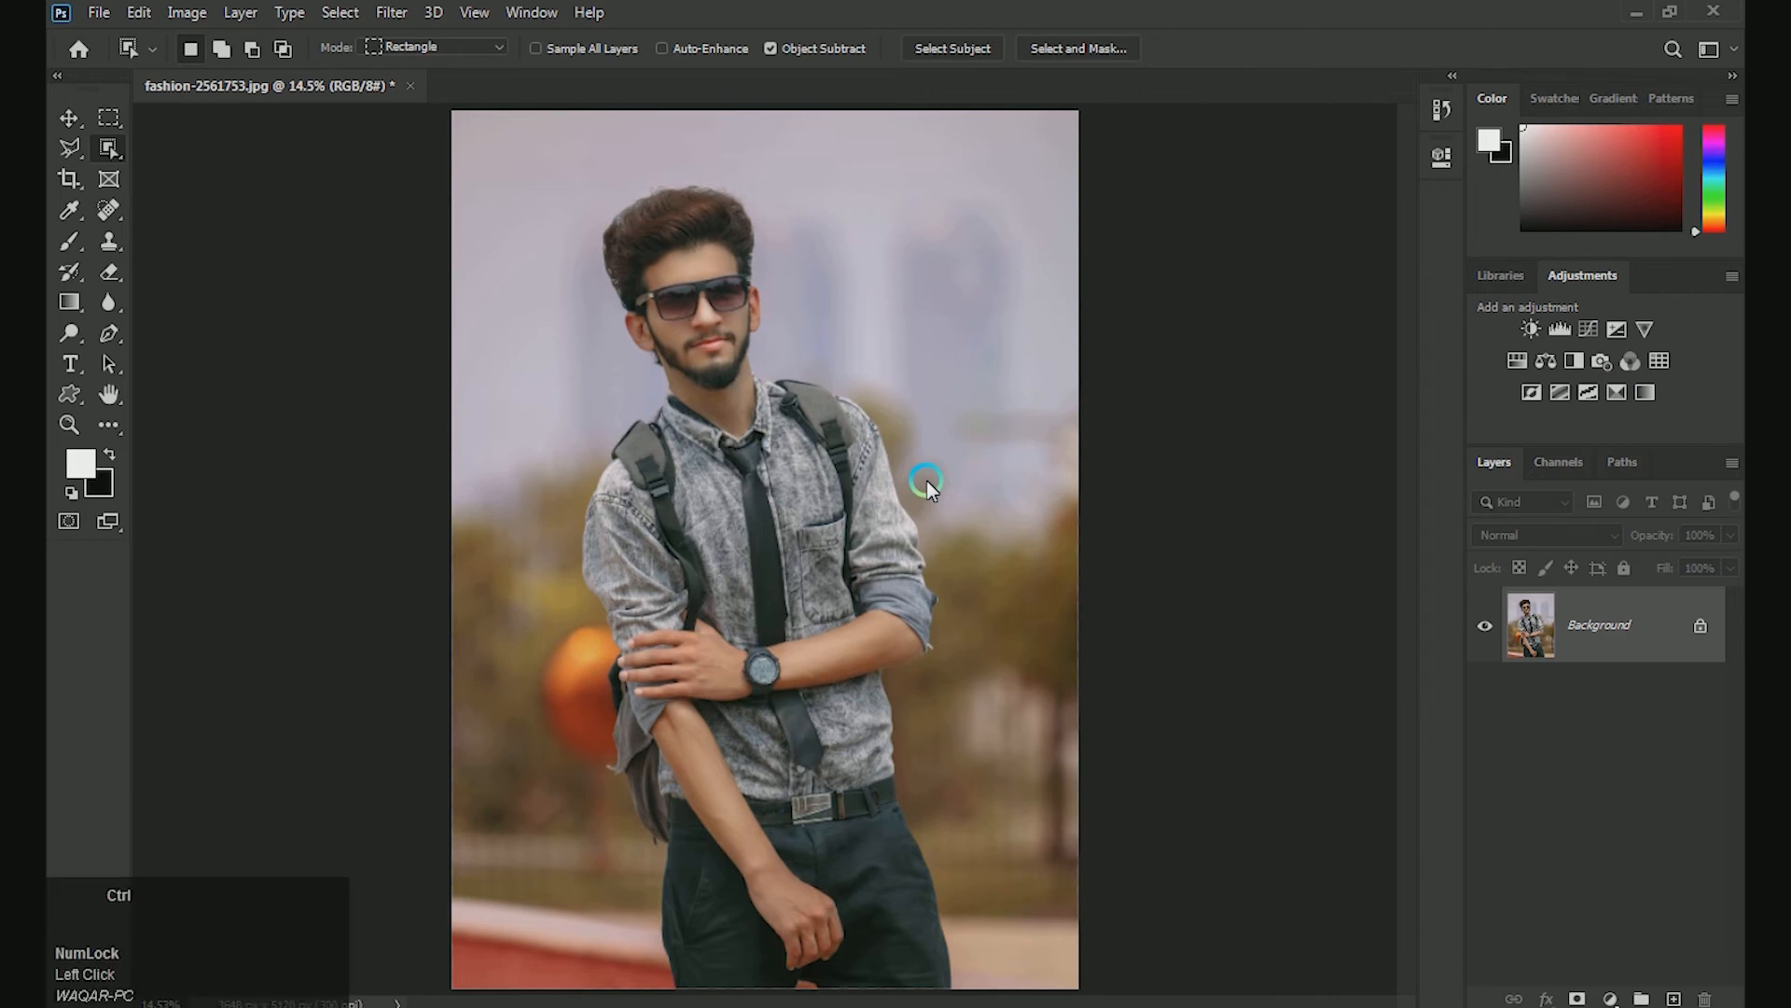
key("ctrl+l")
left_click_drag(1395, 466, 1331, 463)
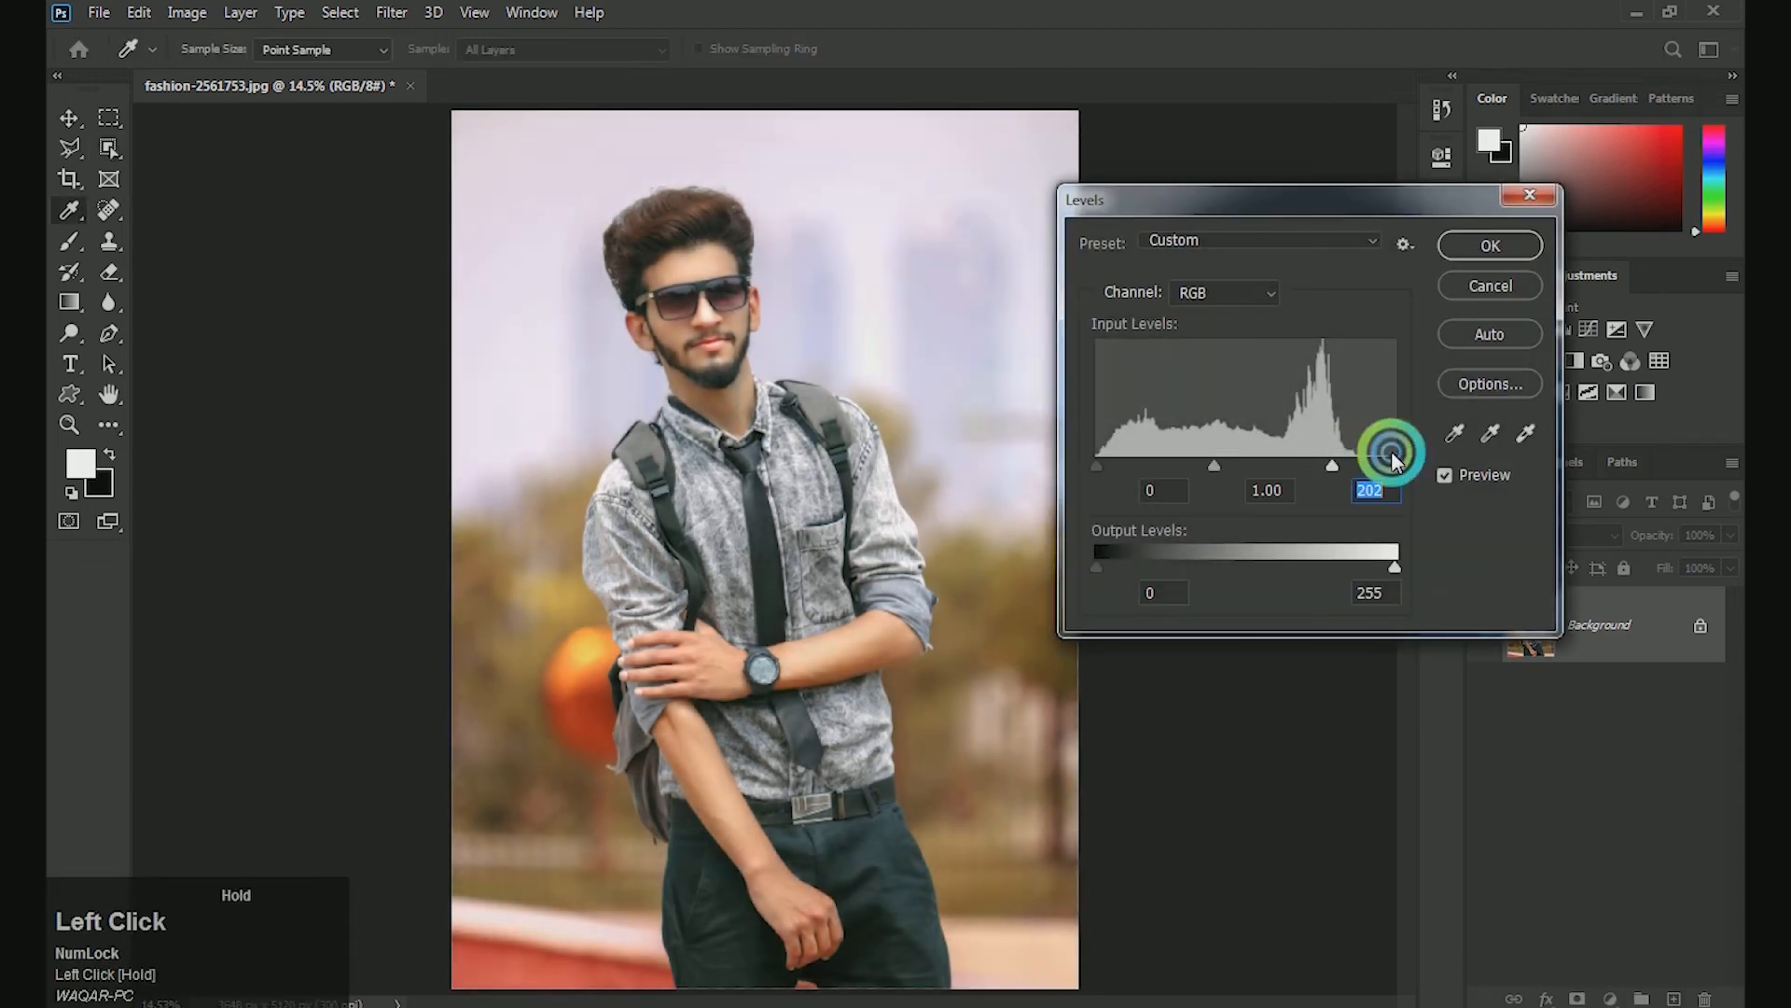
key("Escape")
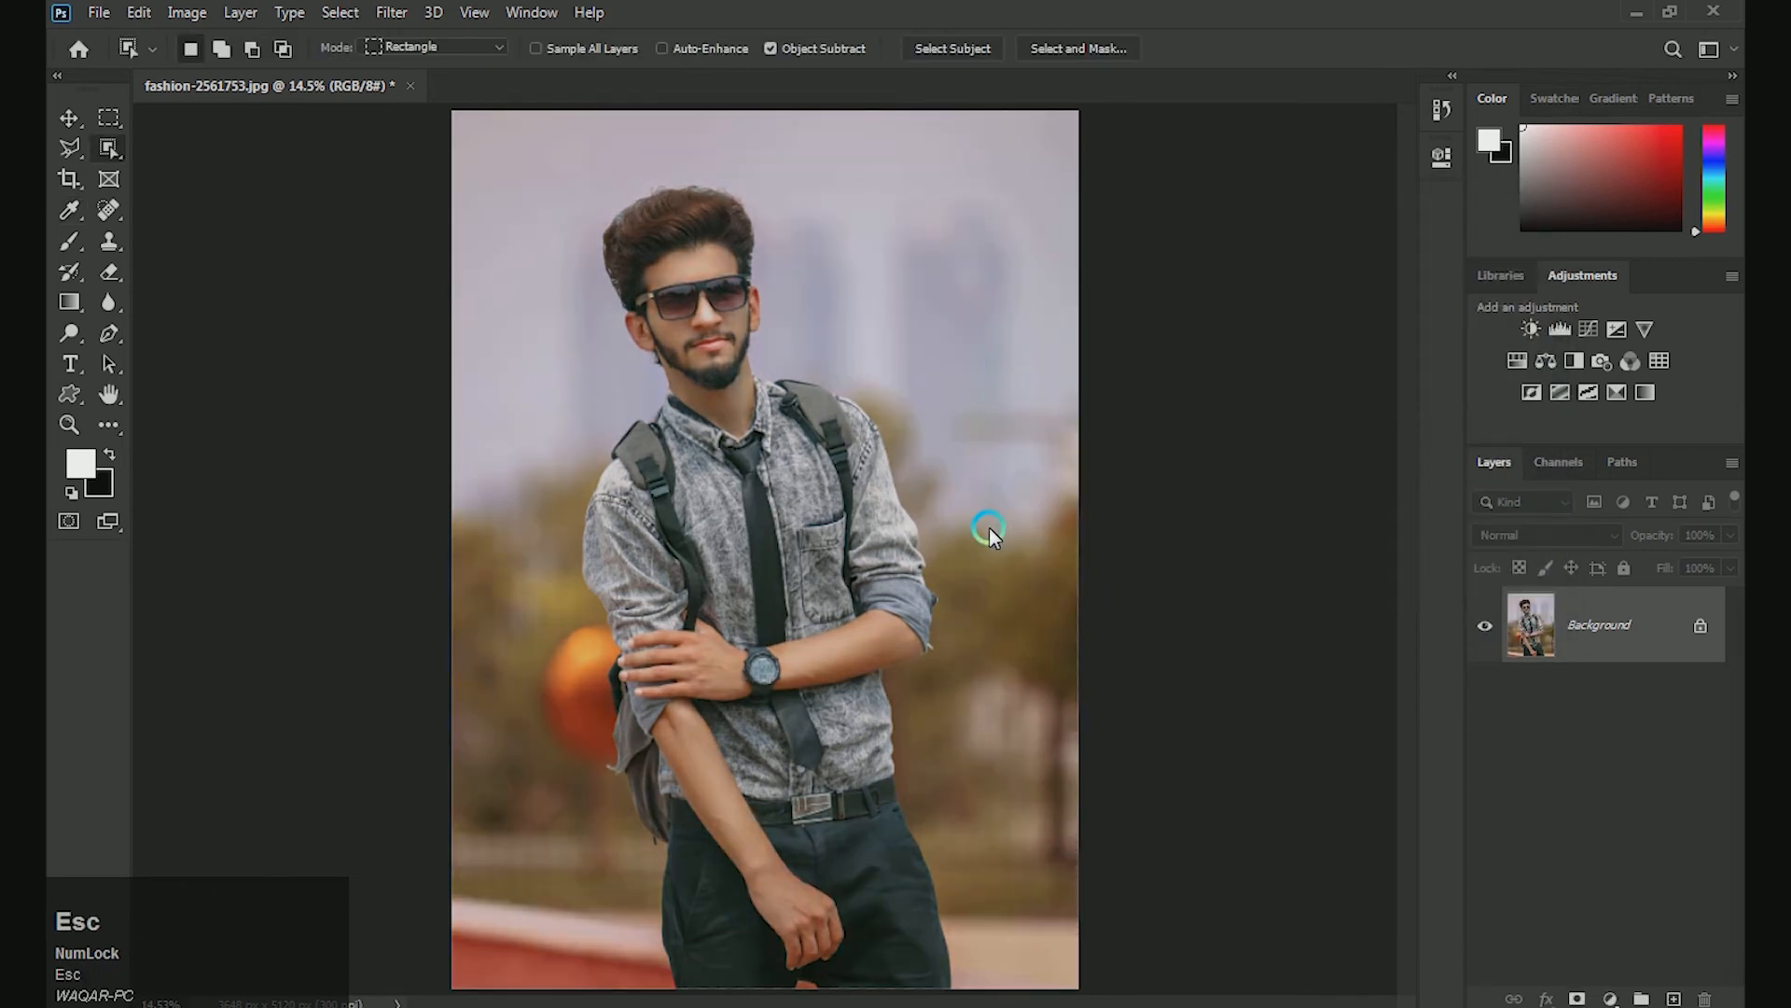
Step: Open the photo in the Camera Raw Filter and add a Highlight Priority post-crop vignette with an amount of -65
left_click(394, 13)
left_click(417, 148)
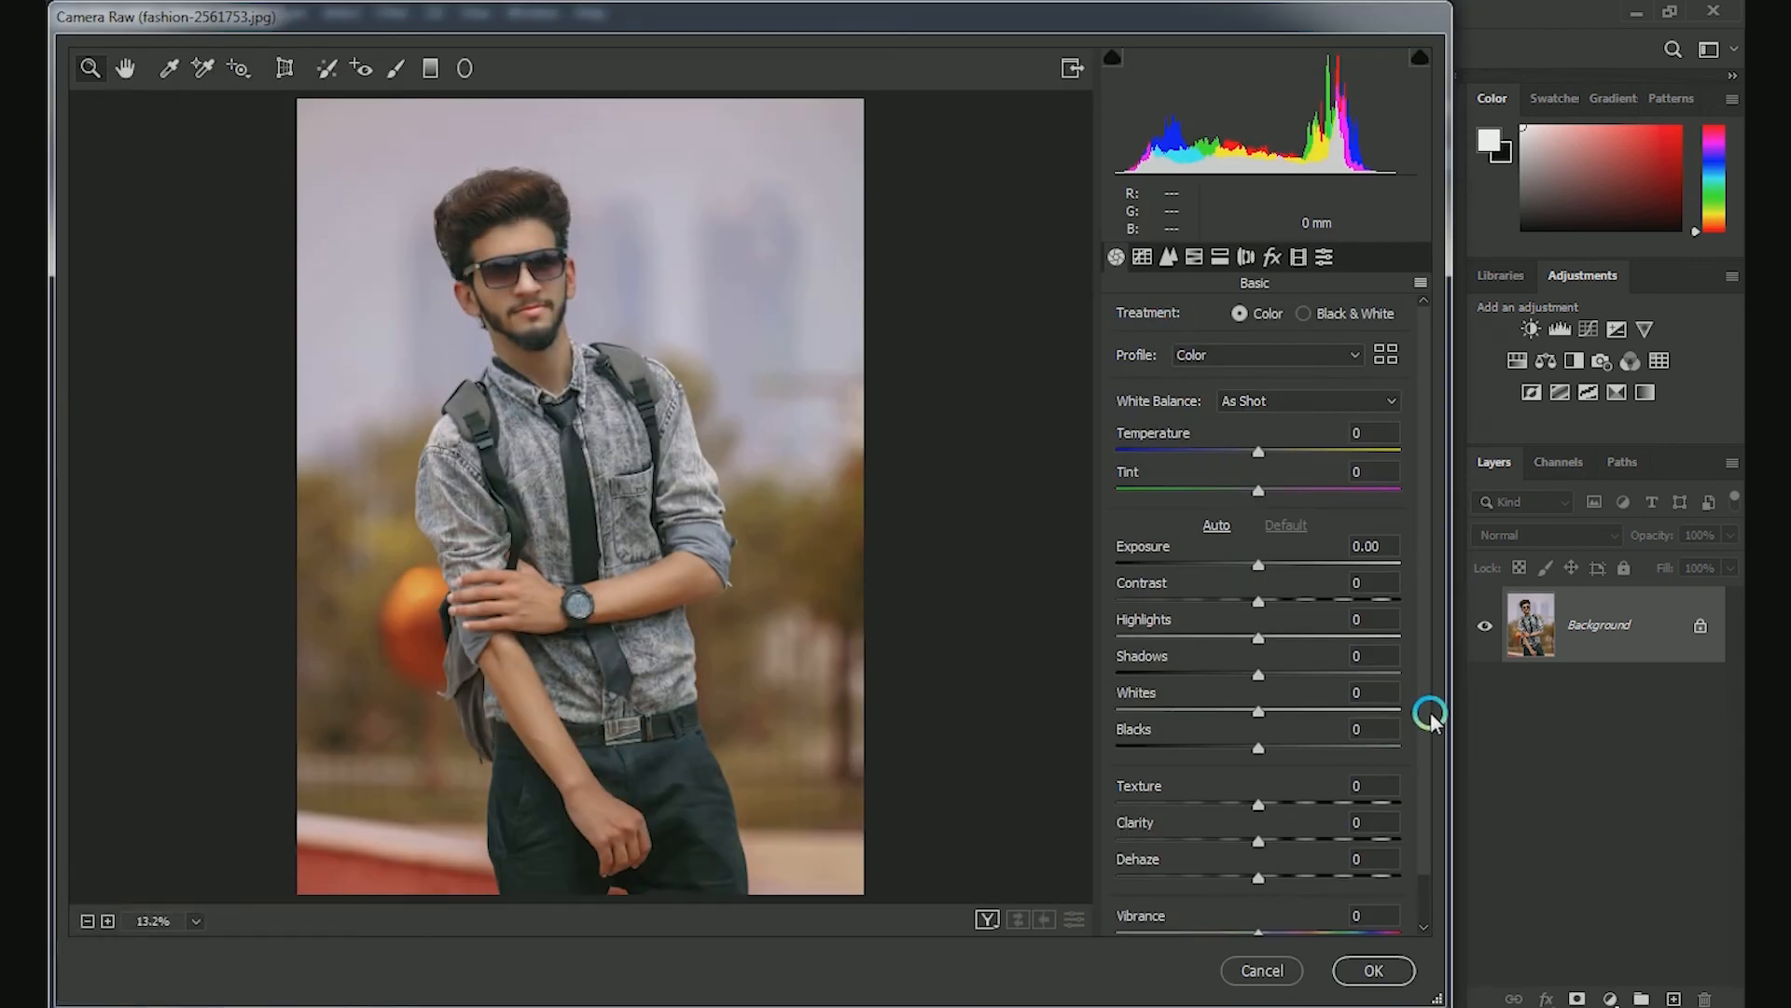
left_click_drag(1428, 712, 1423, 821)
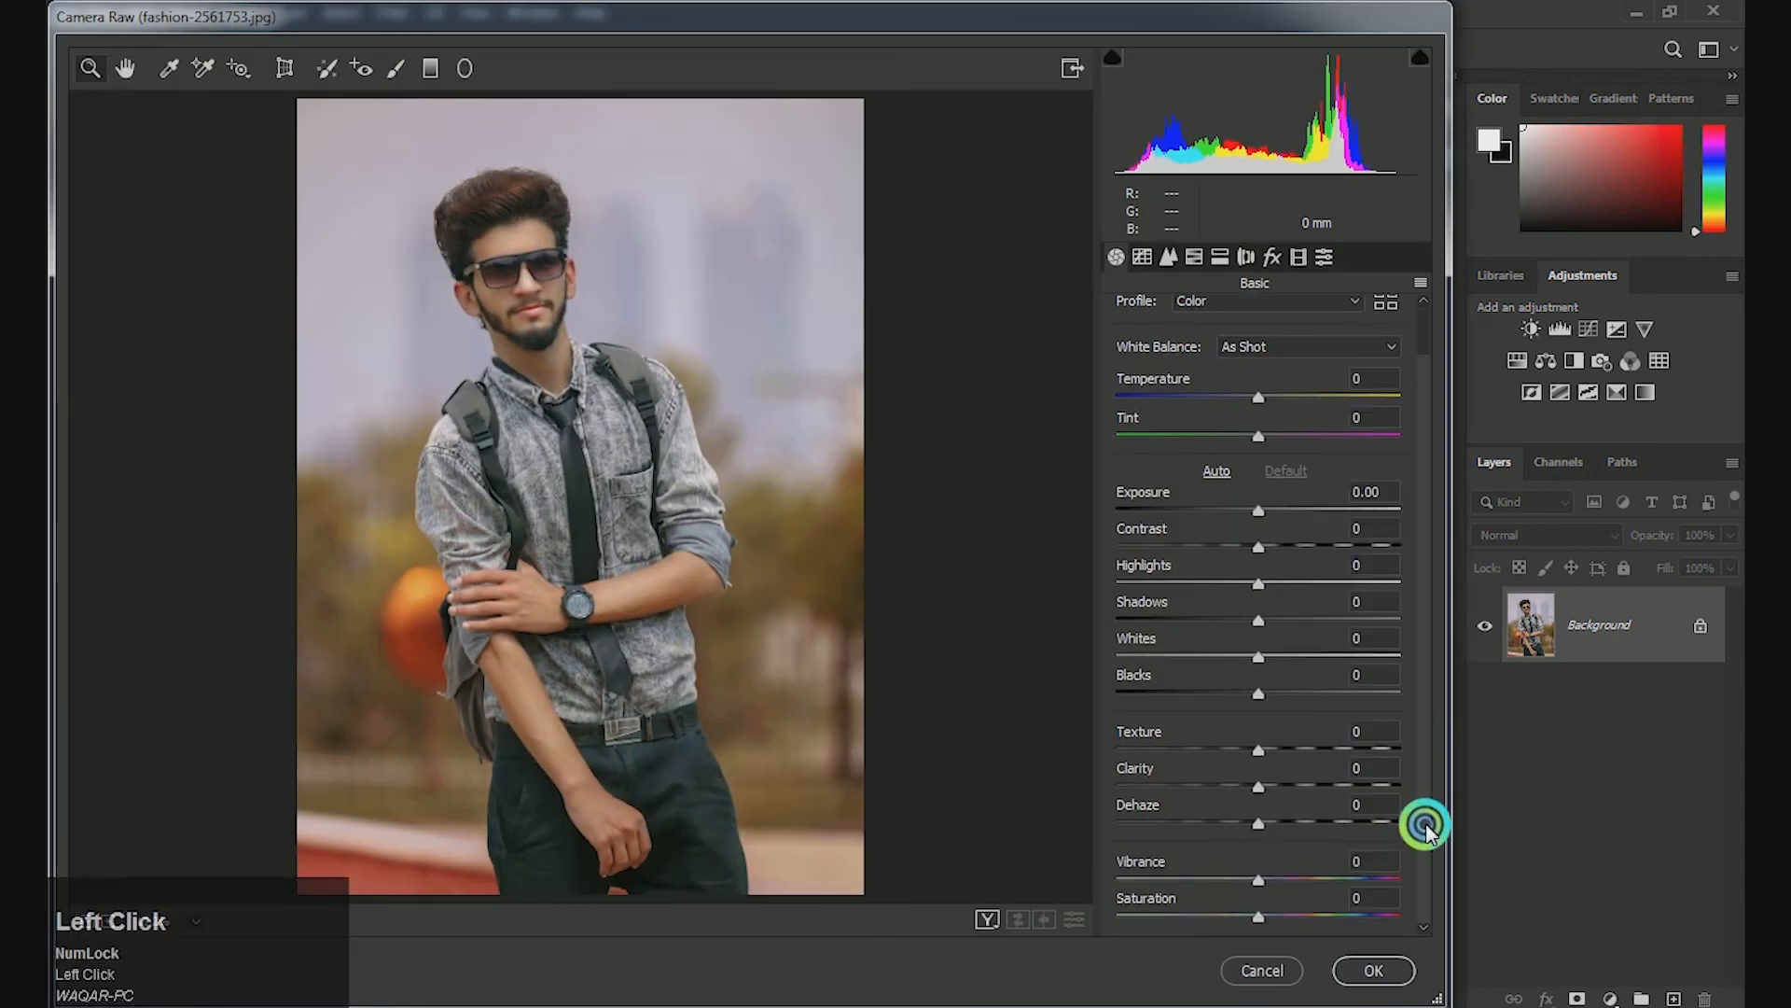
left_click(1266, 262)
left_click_drag(1265, 561, 1175, 557)
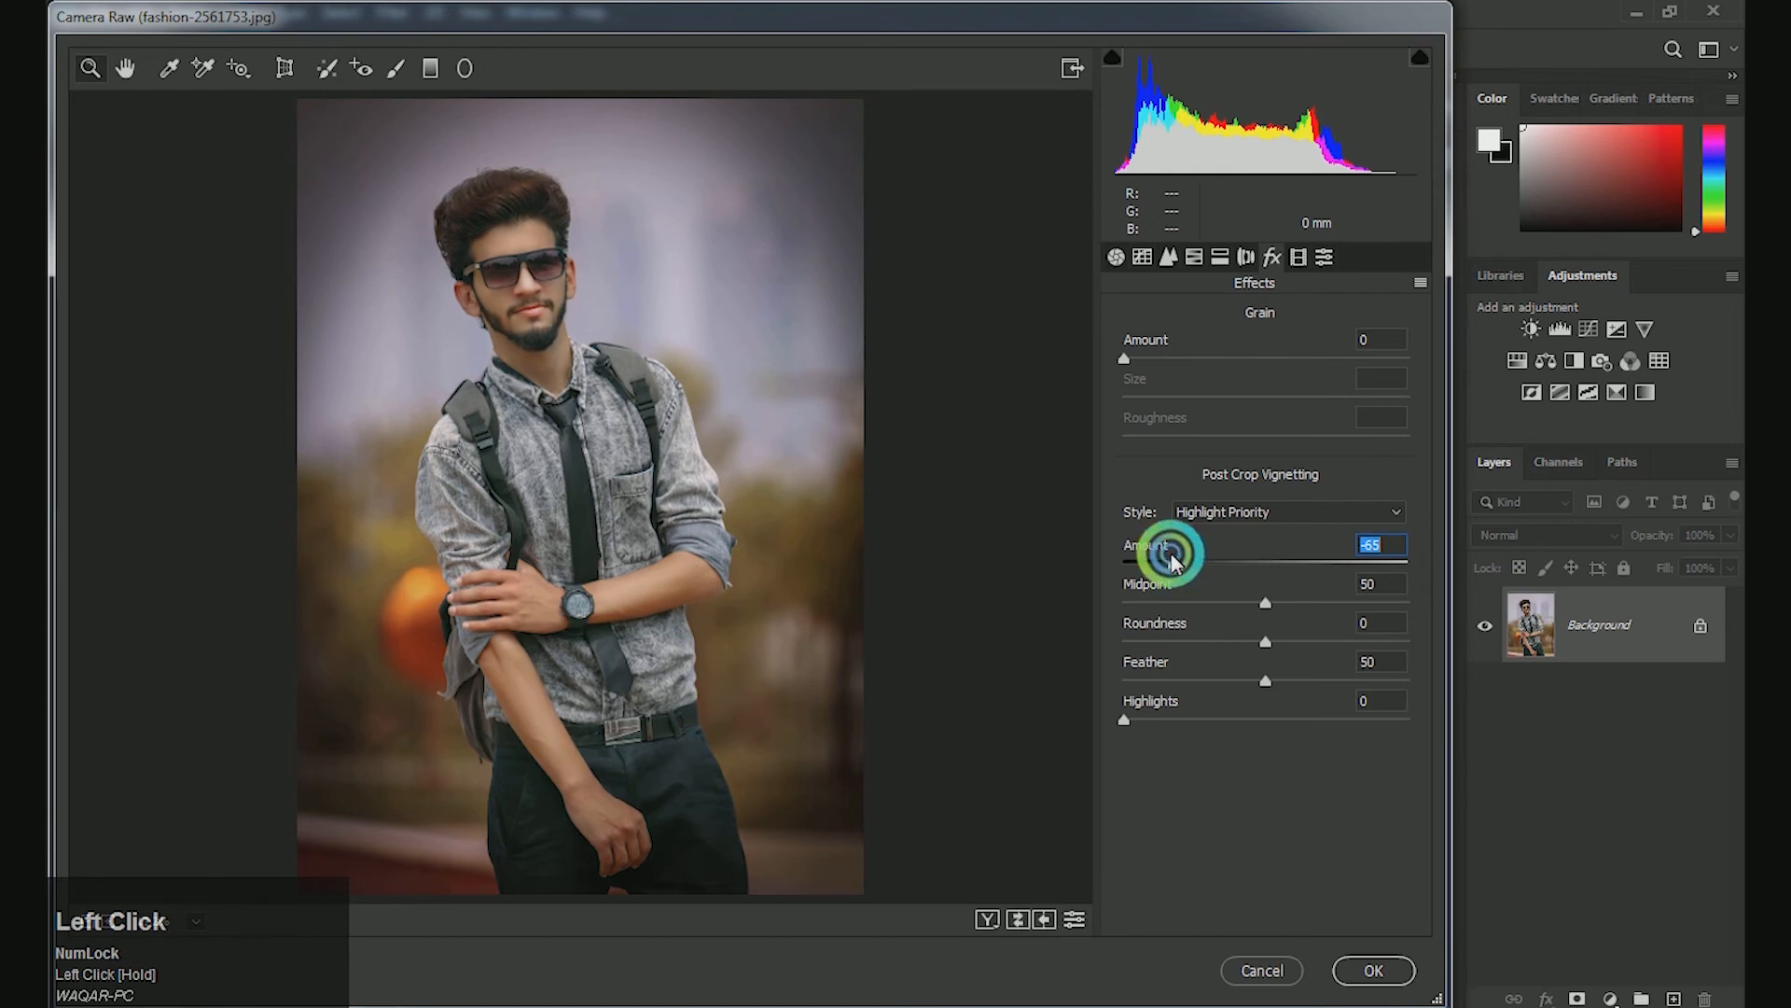
left_click_drag(1125, 720, 1055, 711)
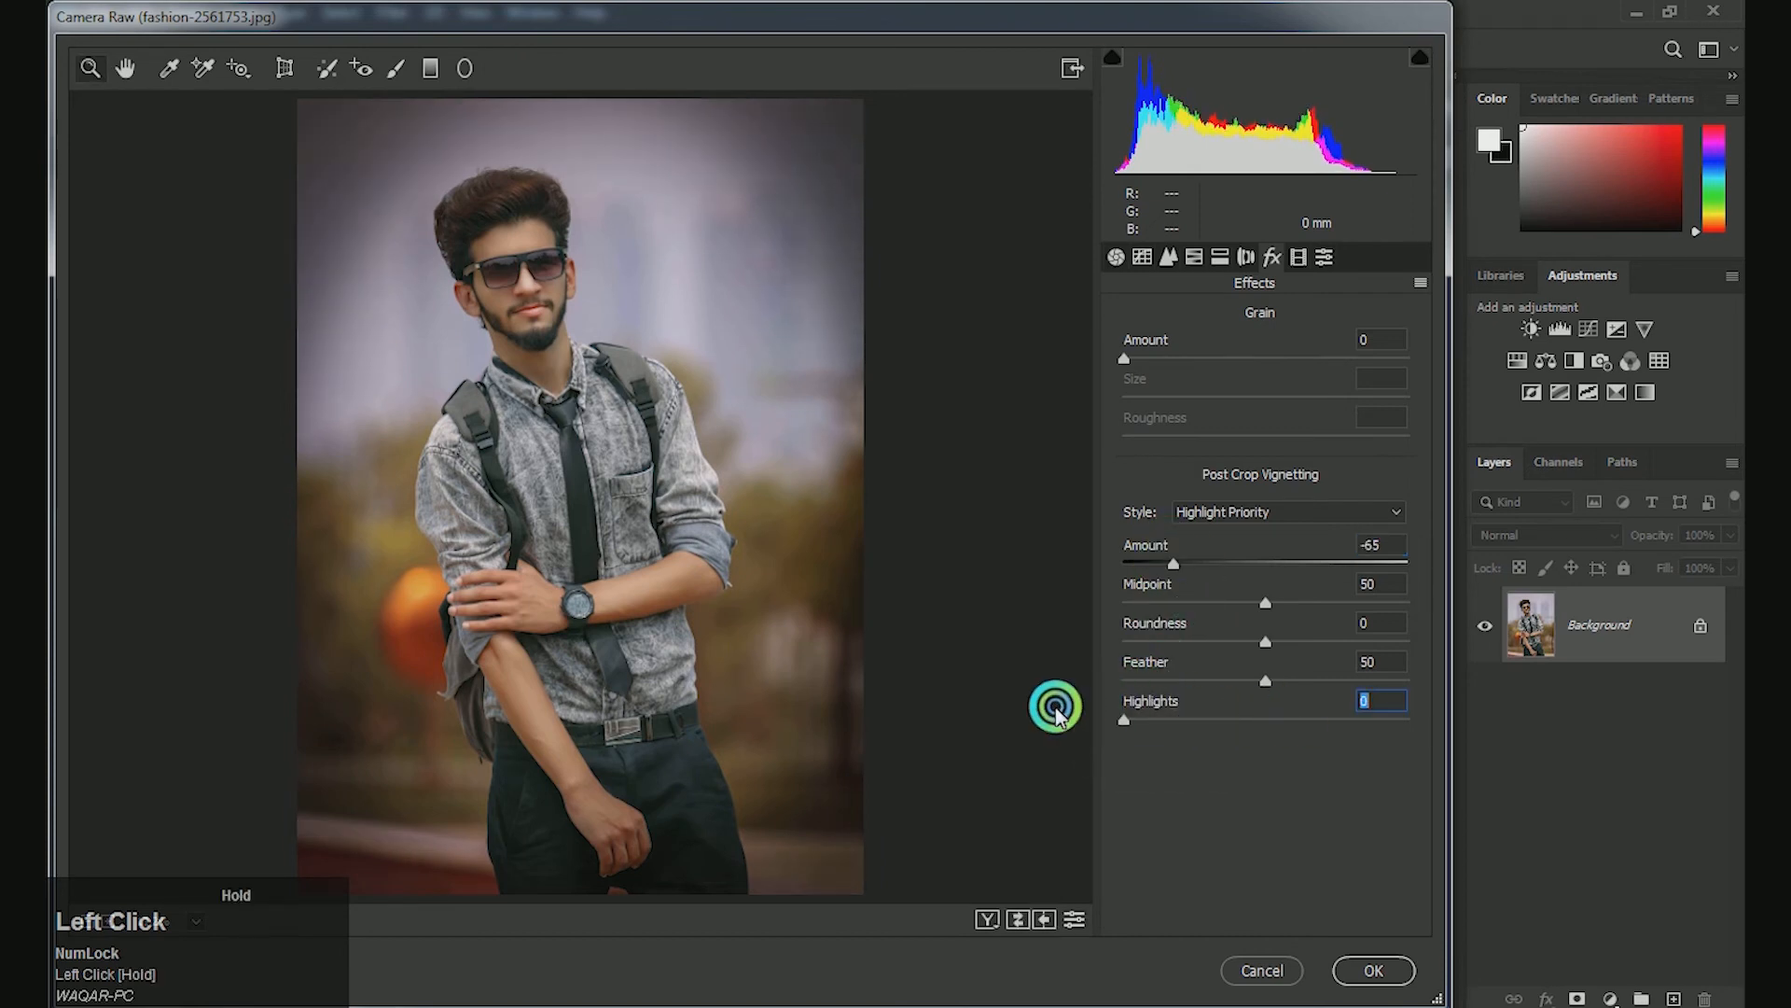
Step: Refine the vignette to feather 59, roundness +15, midpoint 59 and amount -75, and apply the Camera Raw edit
left_click_drag(1265, 680, 1288, 613)
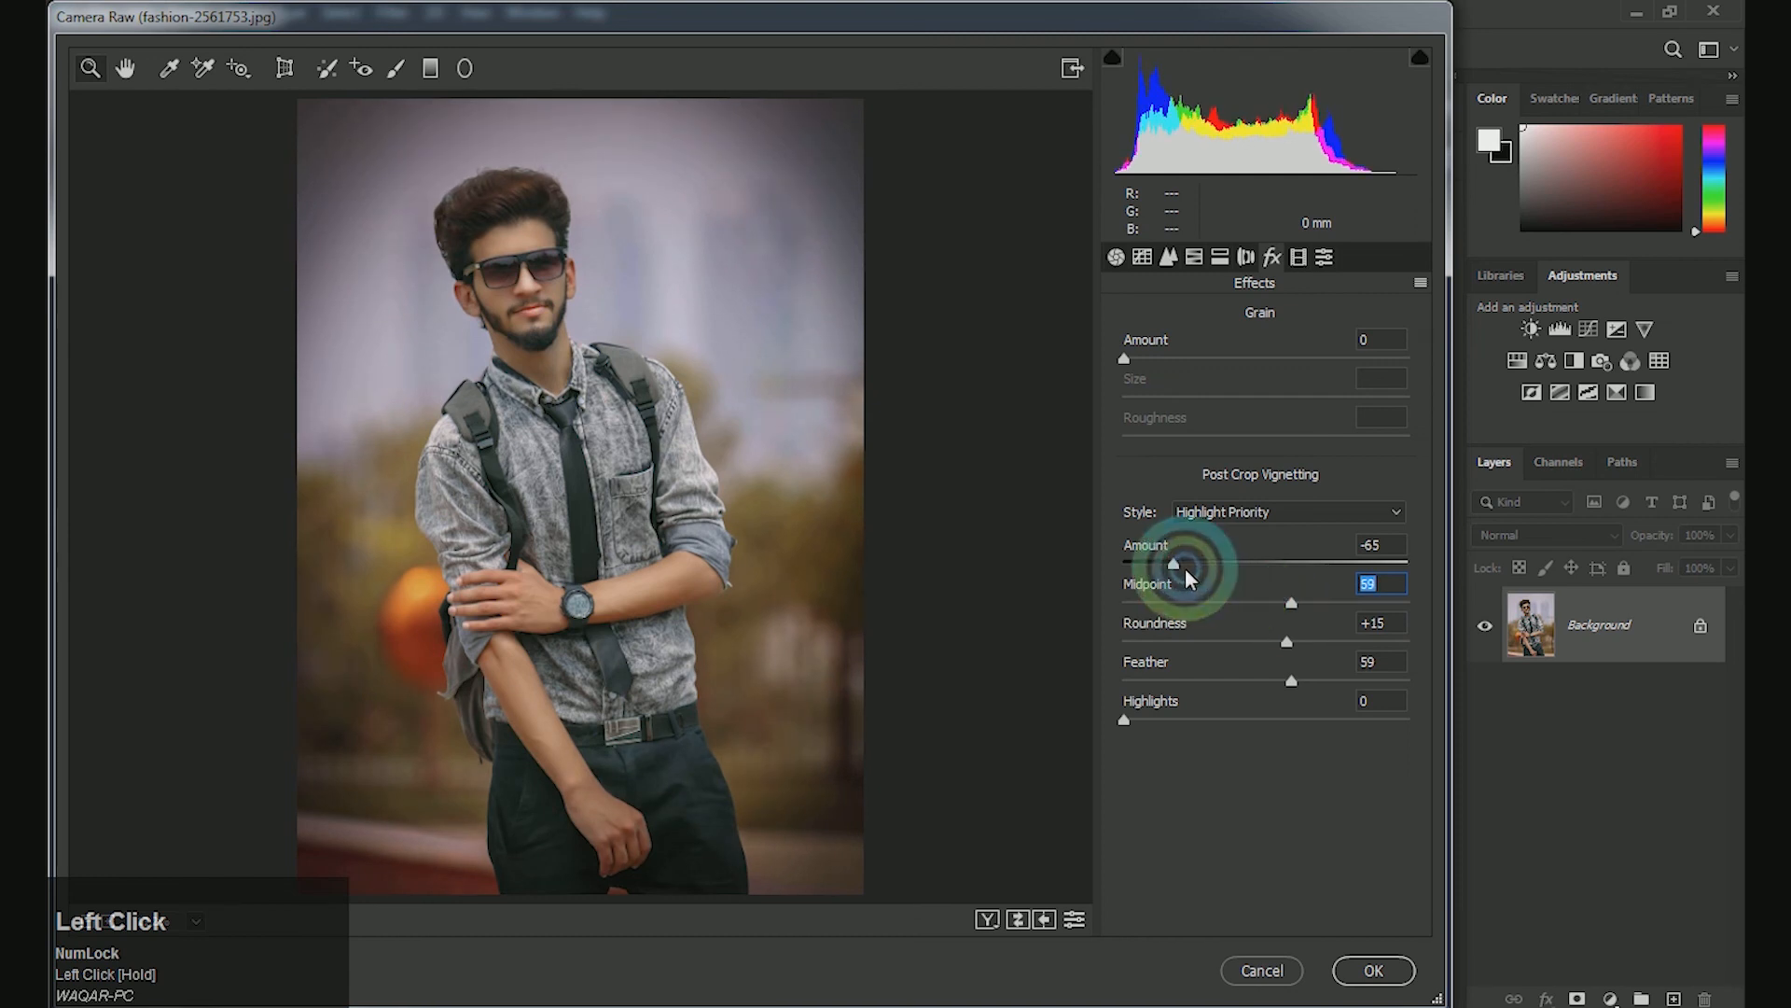
mouse_move(1174, 564)
left_mouse_down()
mouse_move(1132, 563)
mouse_move(1162, 571)
left_mouse_up()
left_click(1211, 627)
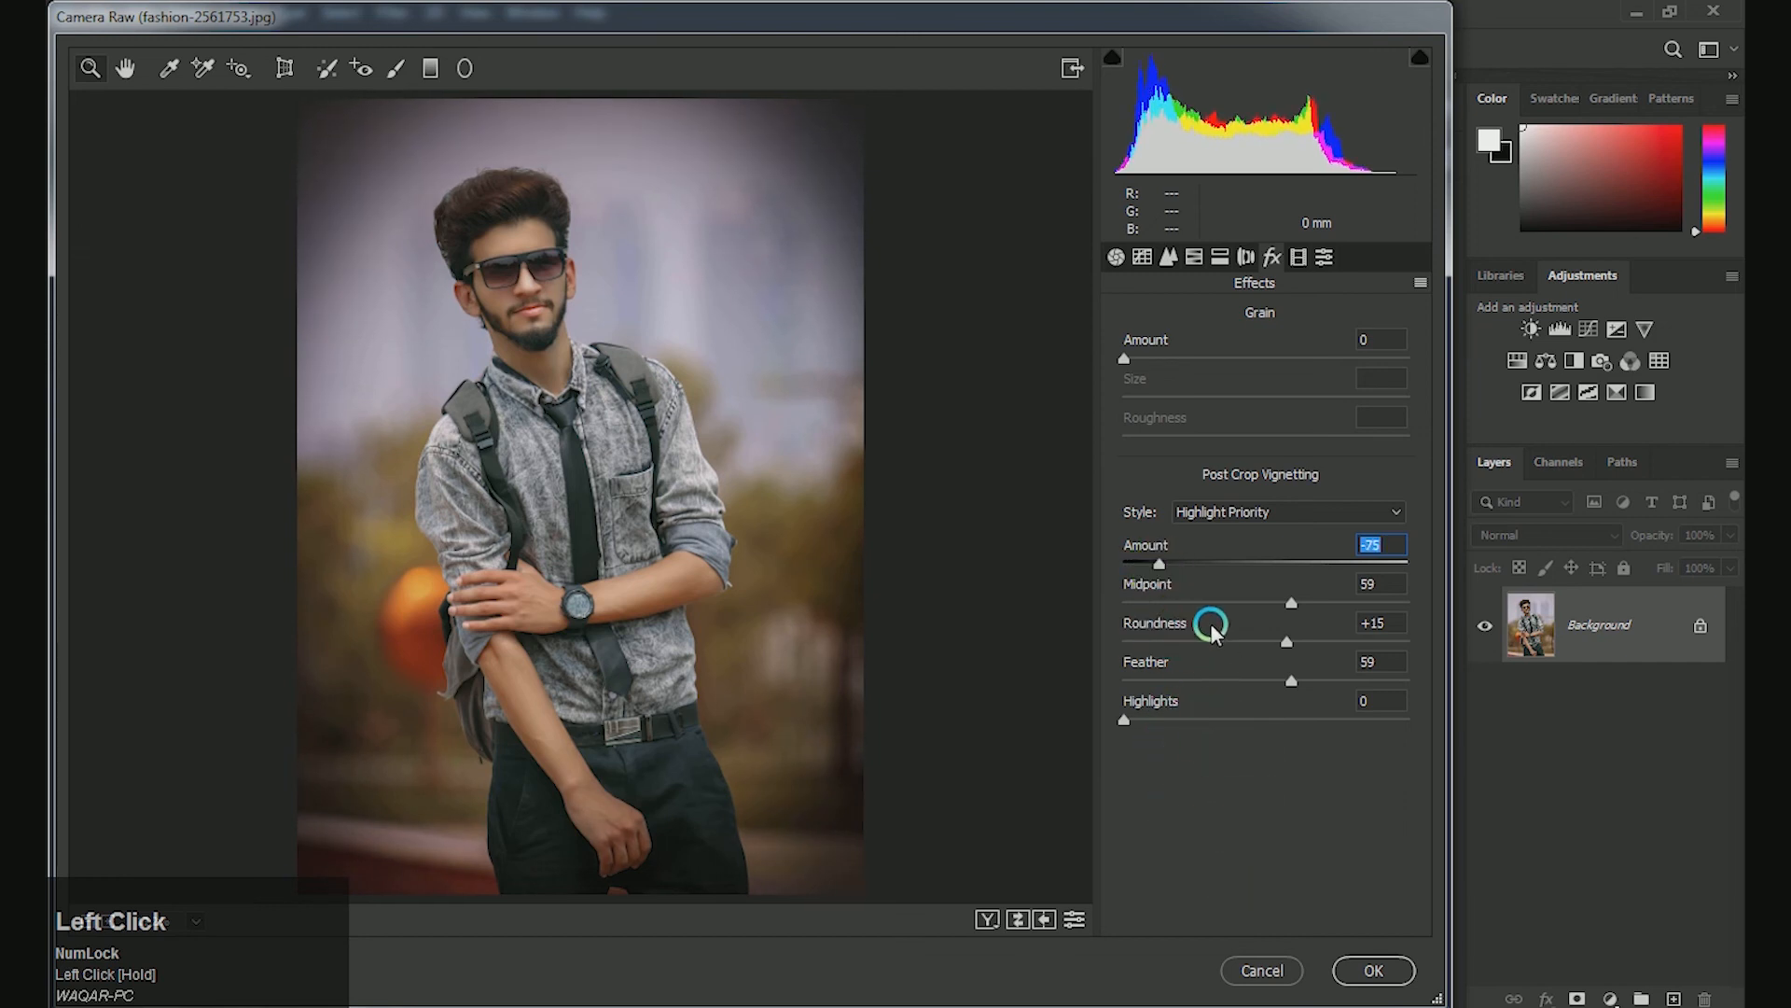
left_click_drag(1146, 368, 1010, 373)
left_click(1373, 971)
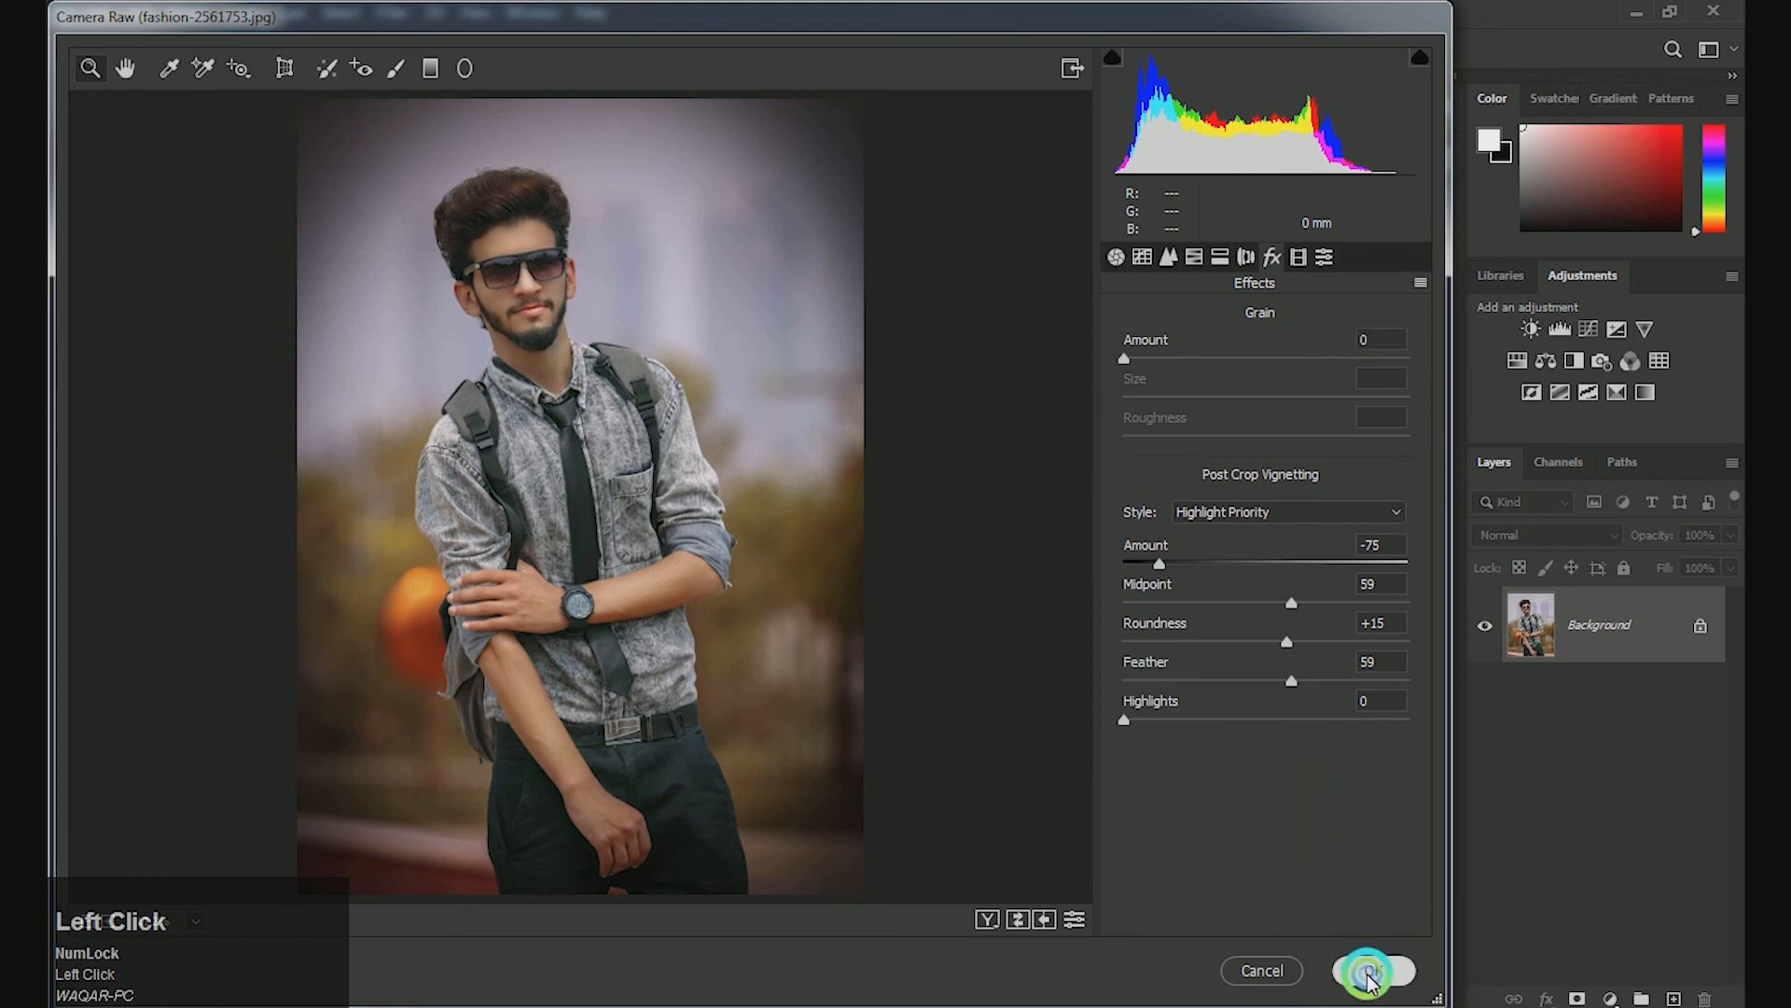